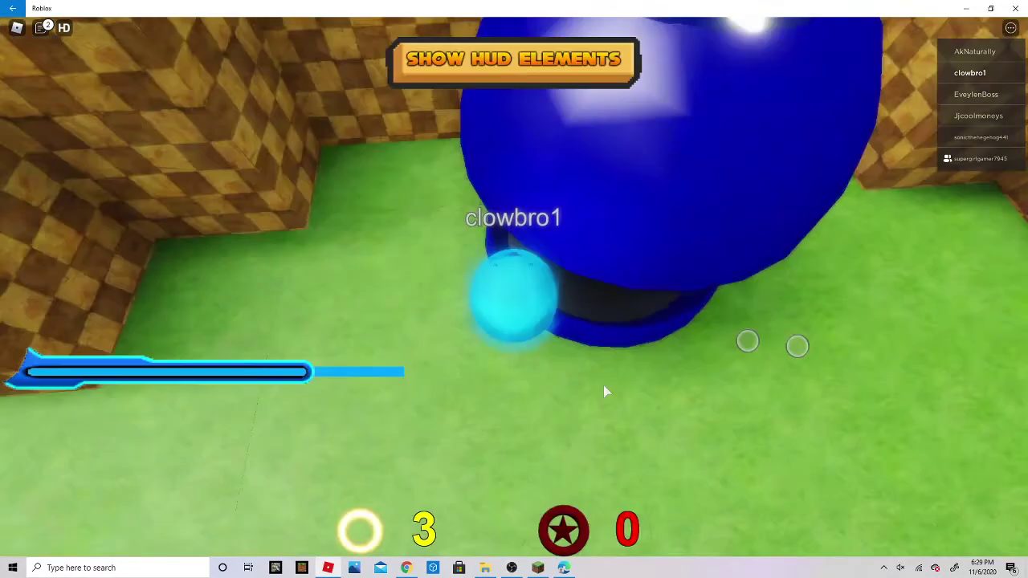
Run and roll Sonic toward the blue spring and launch high above the level
key(w)
key(w)
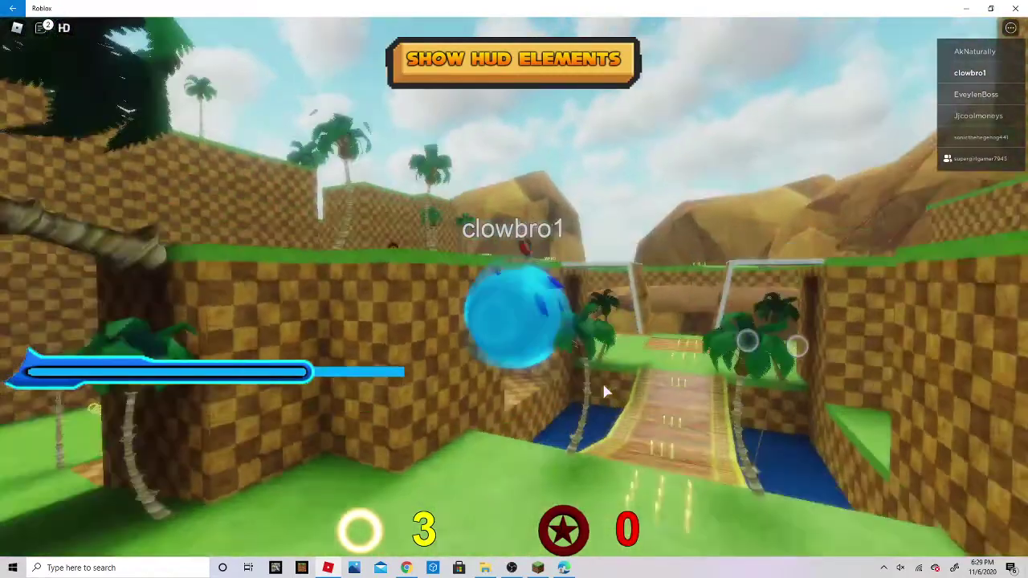
key(w)
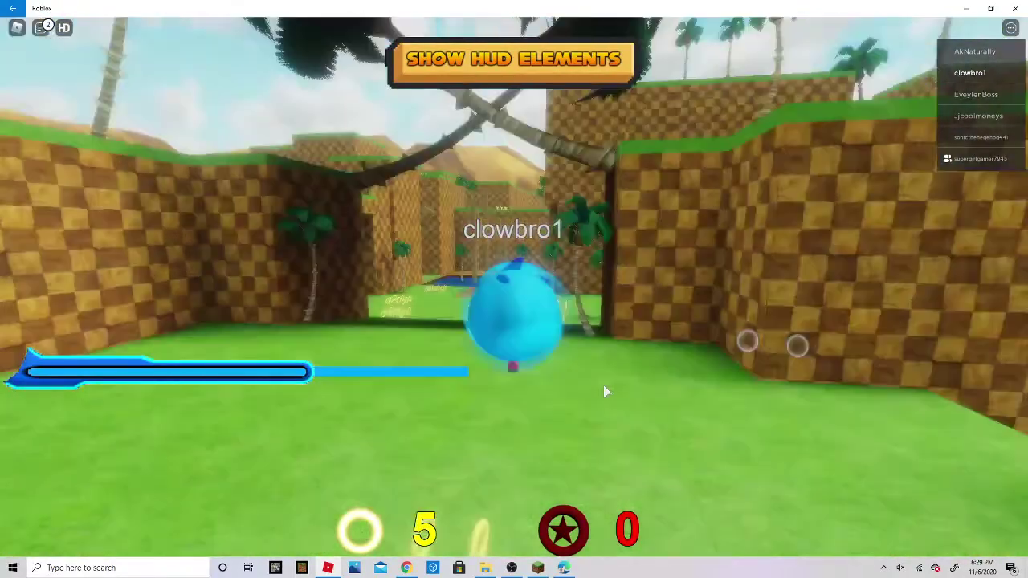
key(w)
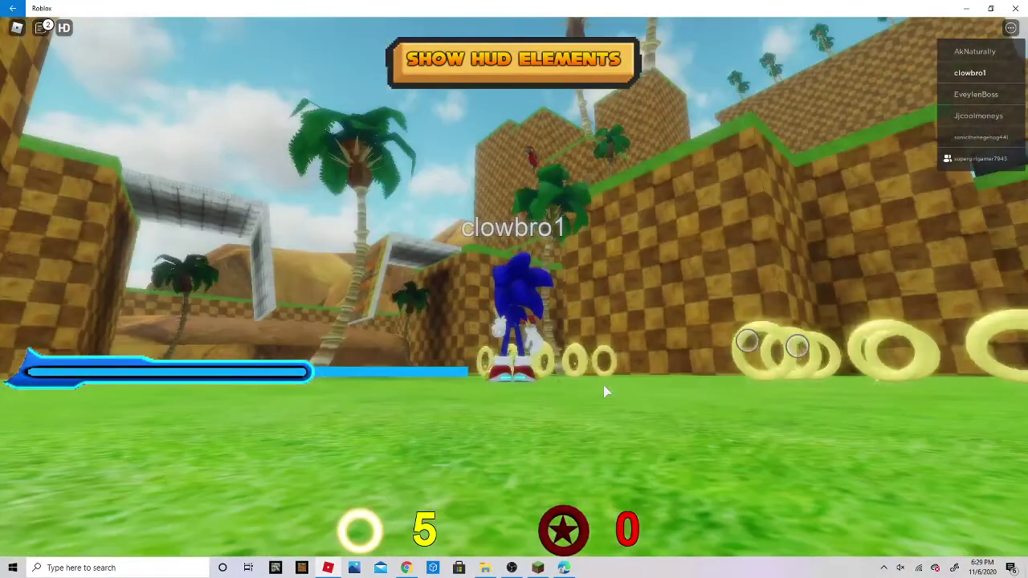
key(w)
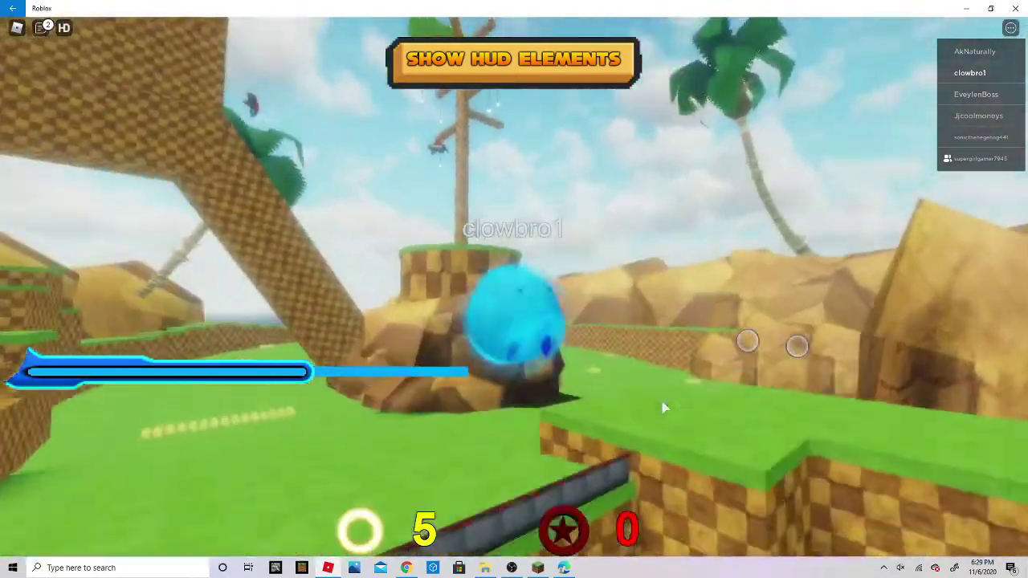
key(w)
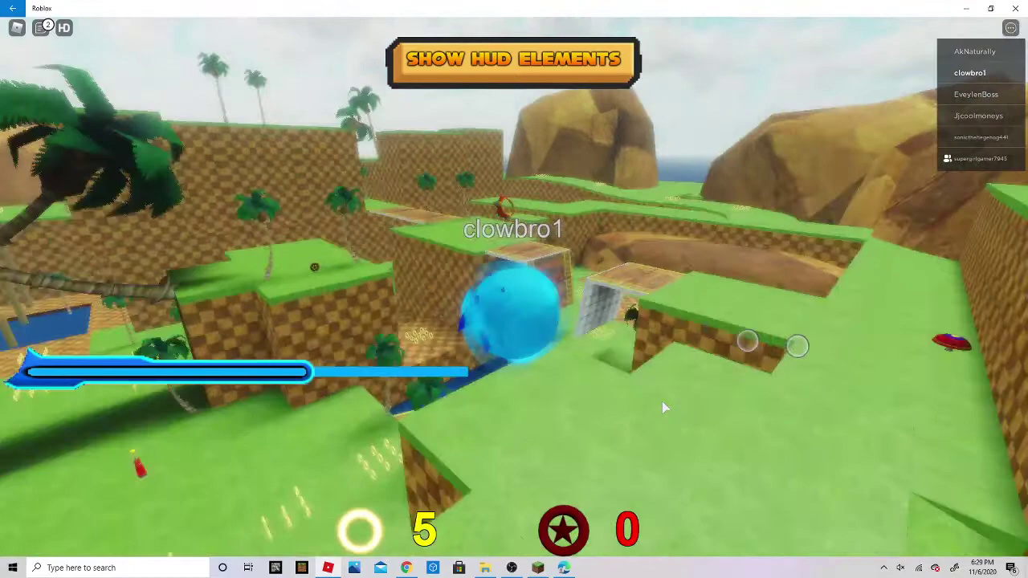
key(w)
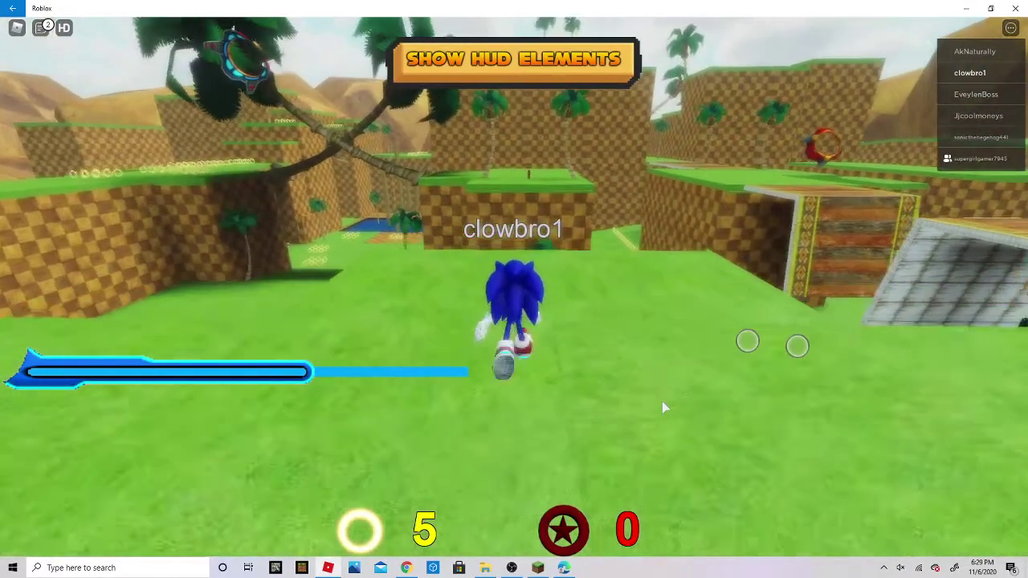
key(space)
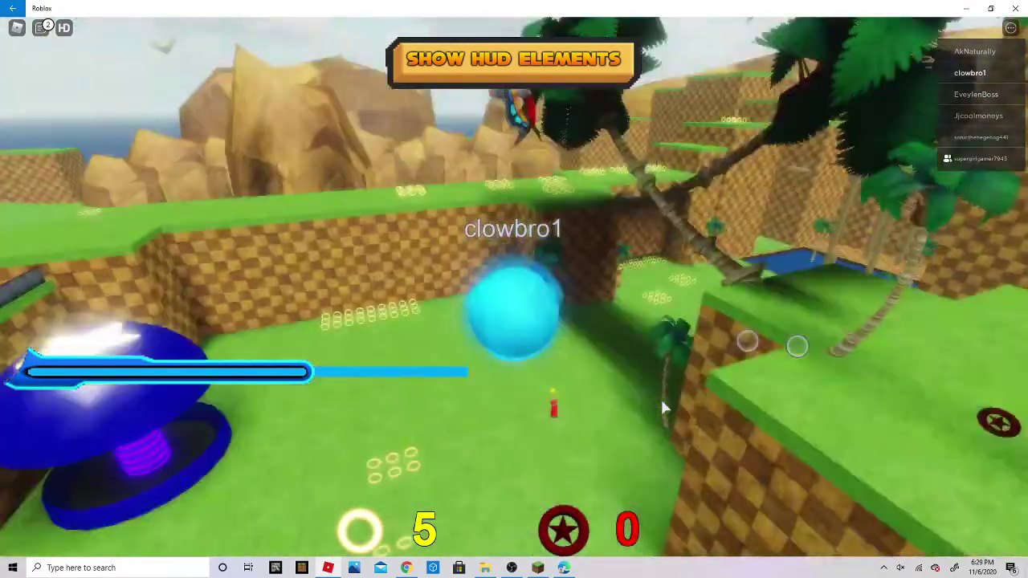
Spin-jump onto the higher platform and land on the green platform, grabbing rings
key(w)
key(space)
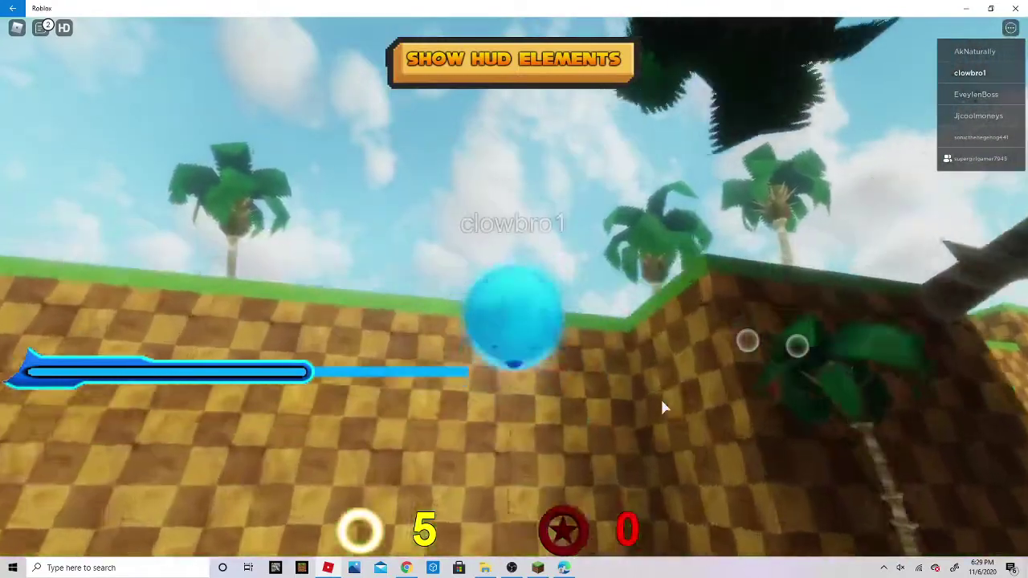
key(w)
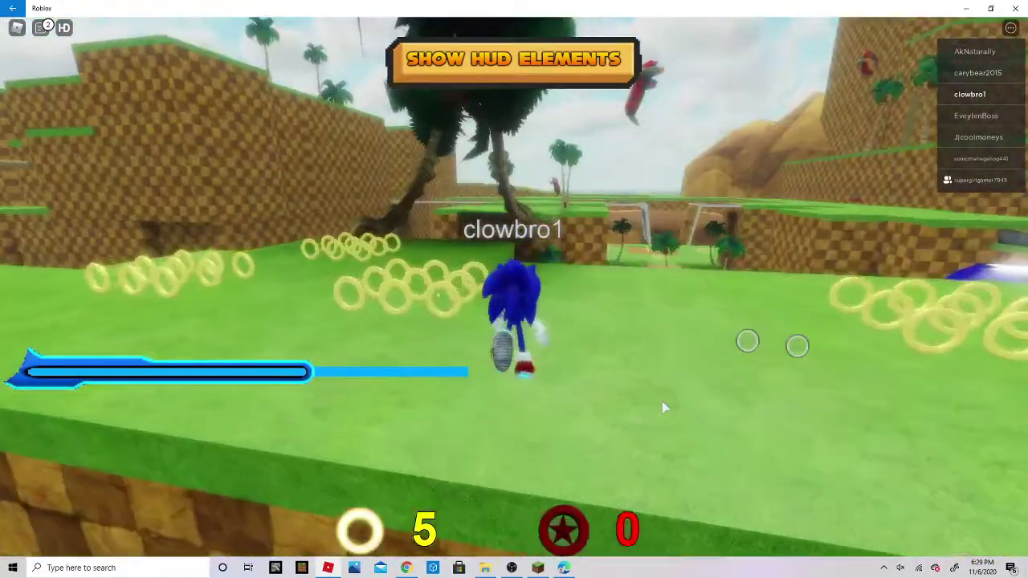
key(w)
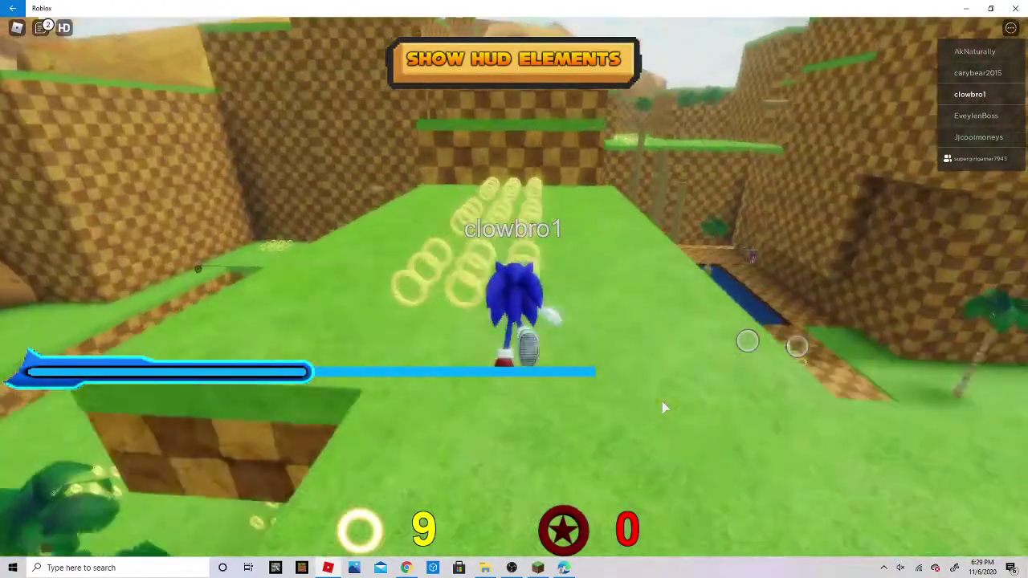
key(space)
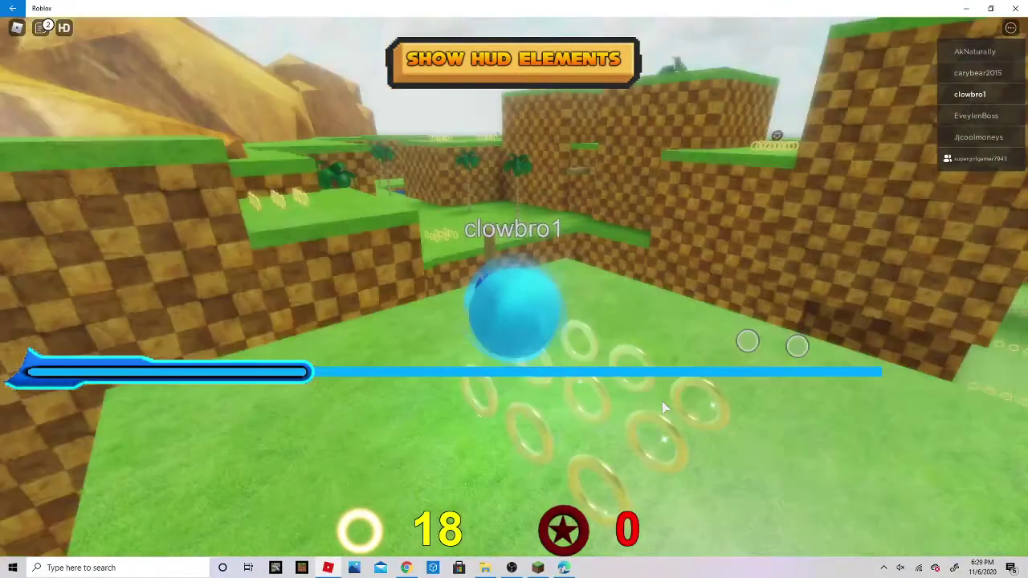
key(w)
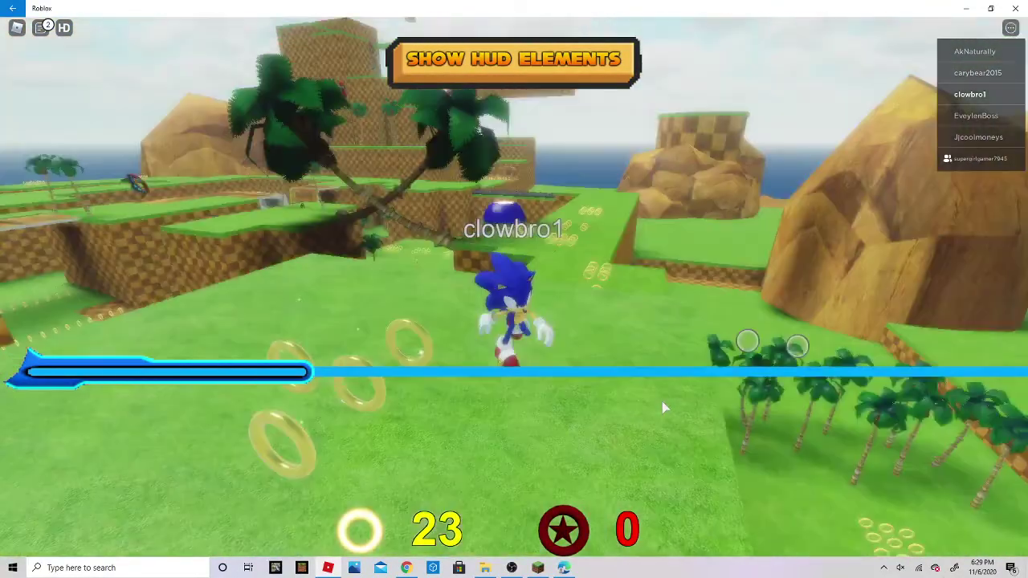
key(space)
key(w)
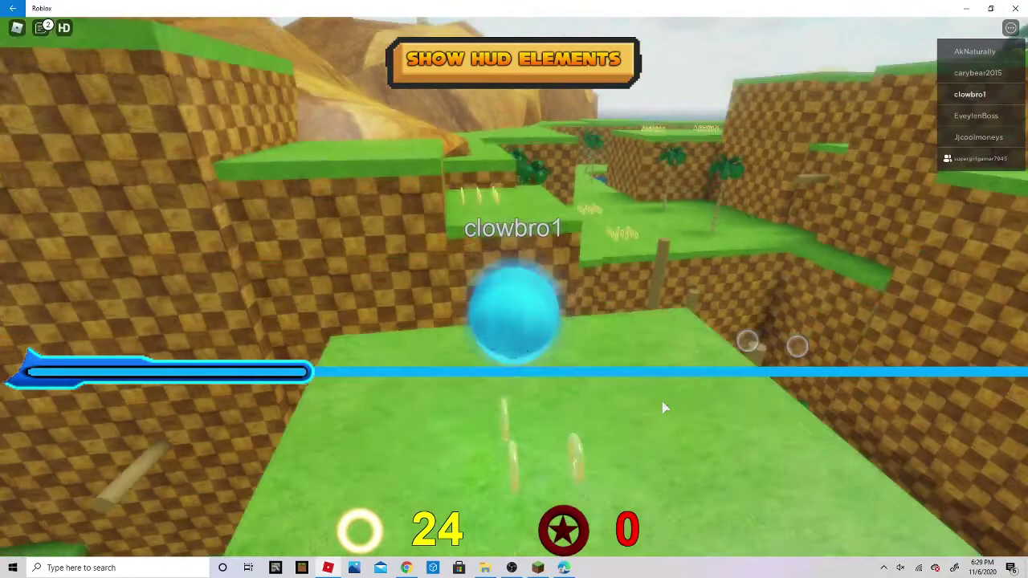
key(w)
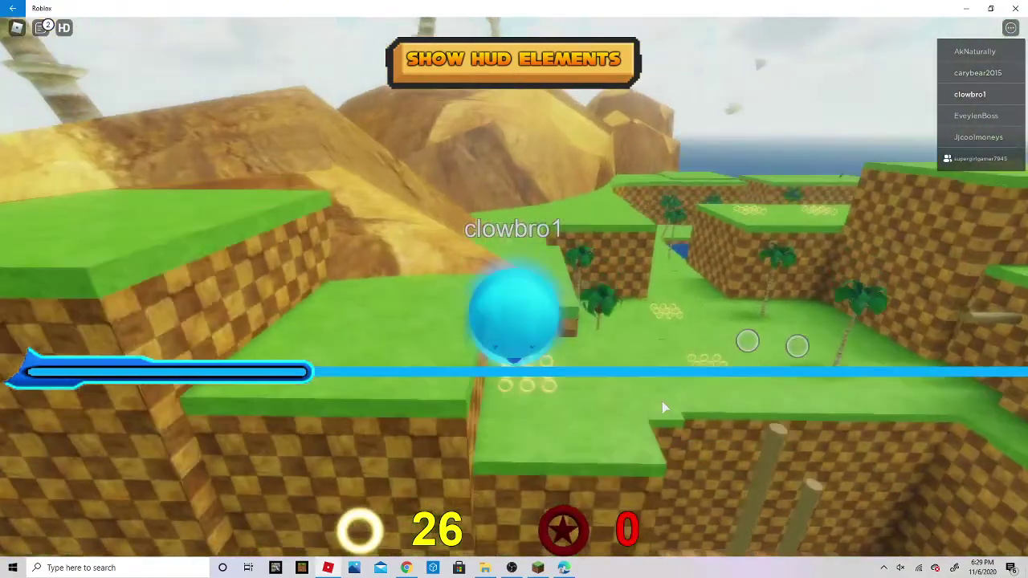
Jump over the rocky terrain and hop along the rocky ridge
key(space)
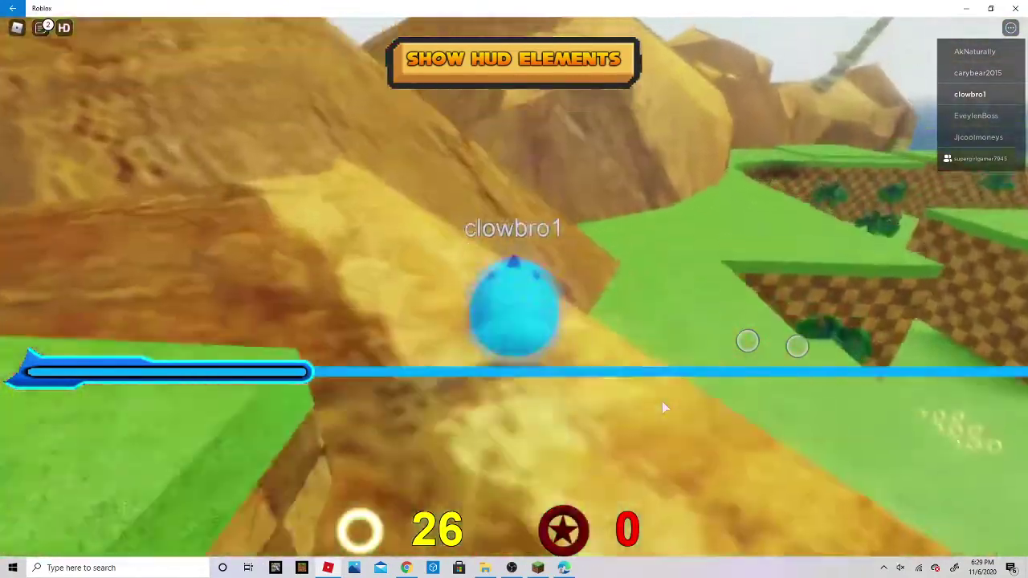
key(w)
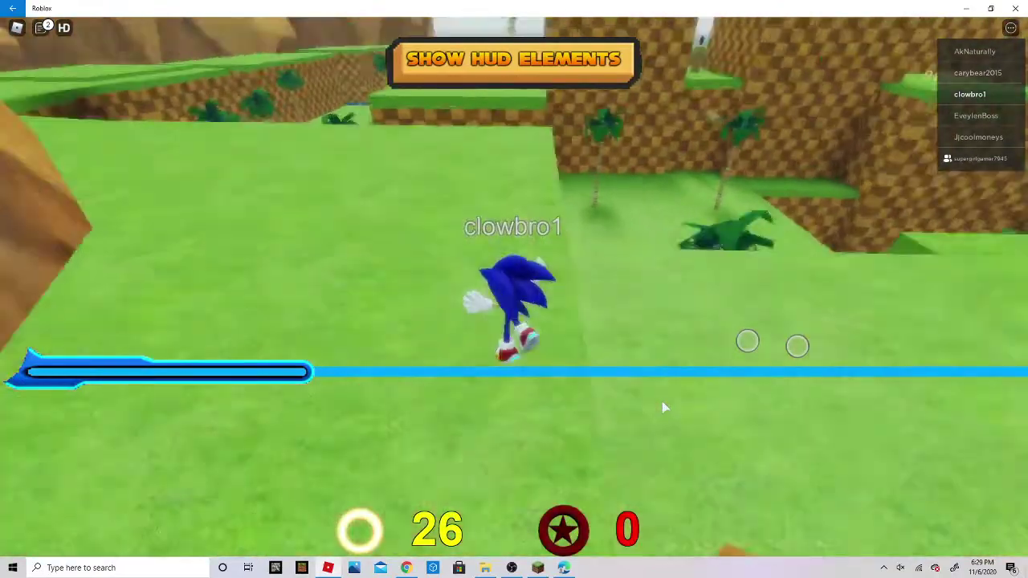
key(space)
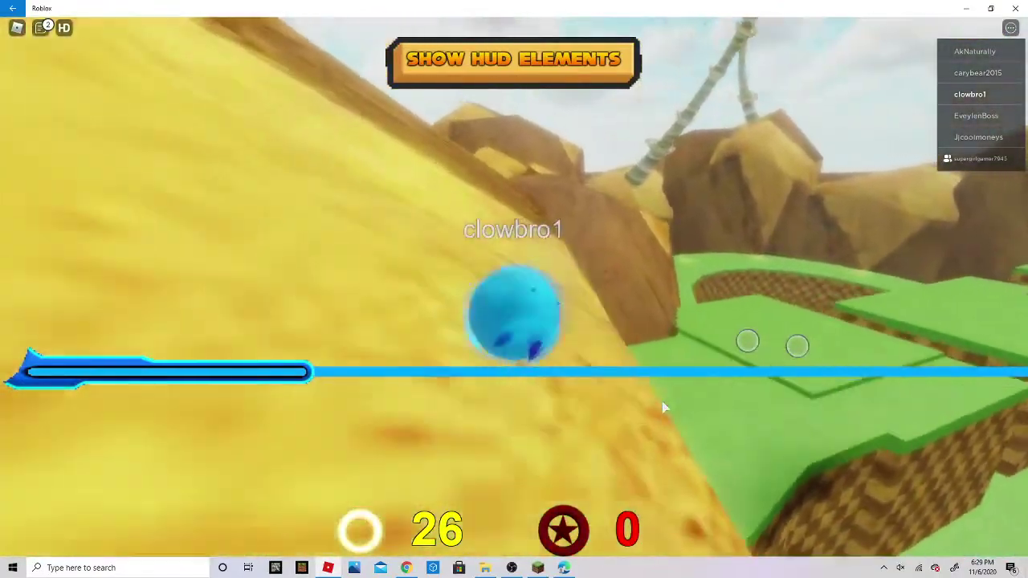
key(w)
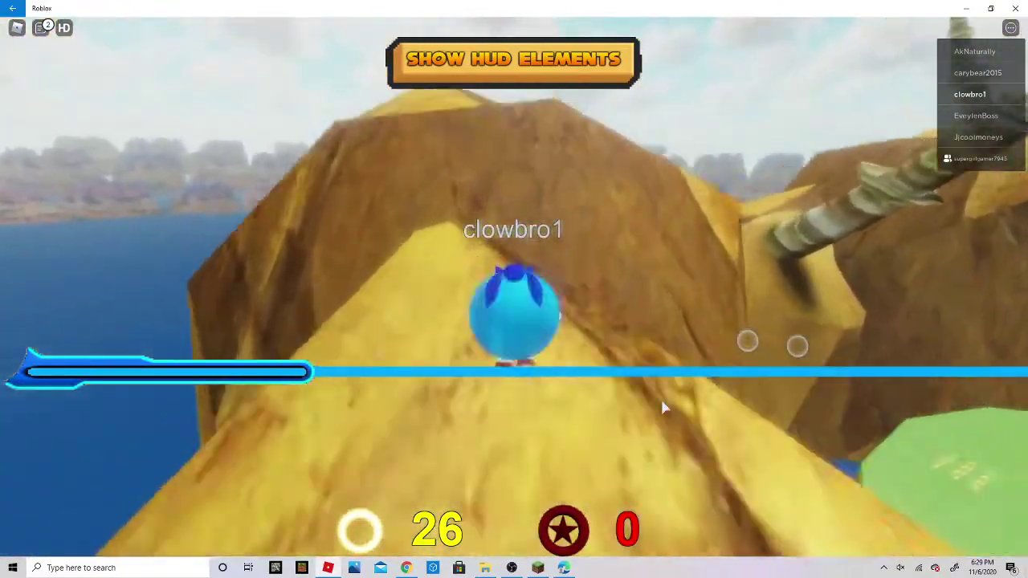
key(w)
key(space)
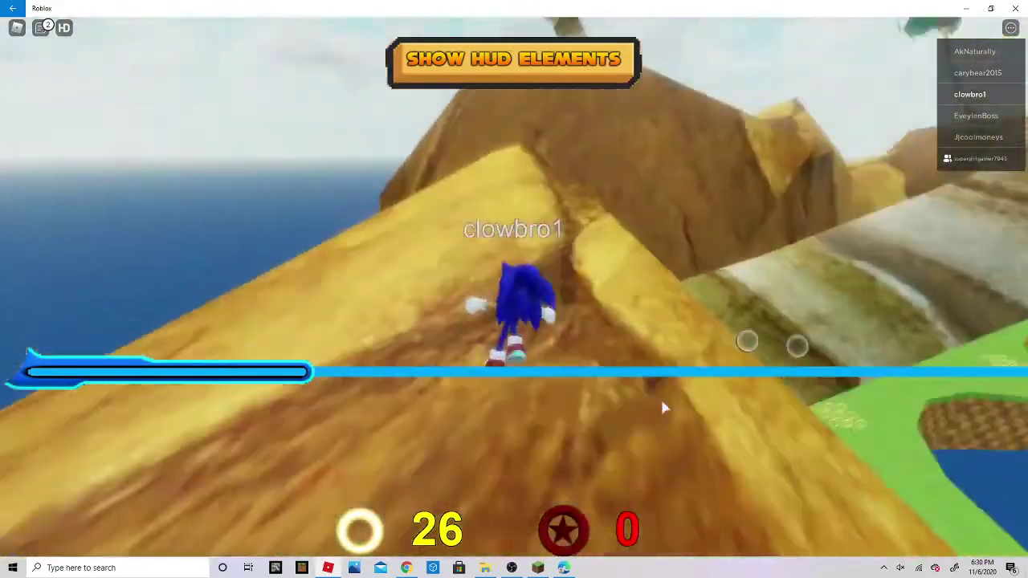
key(w)
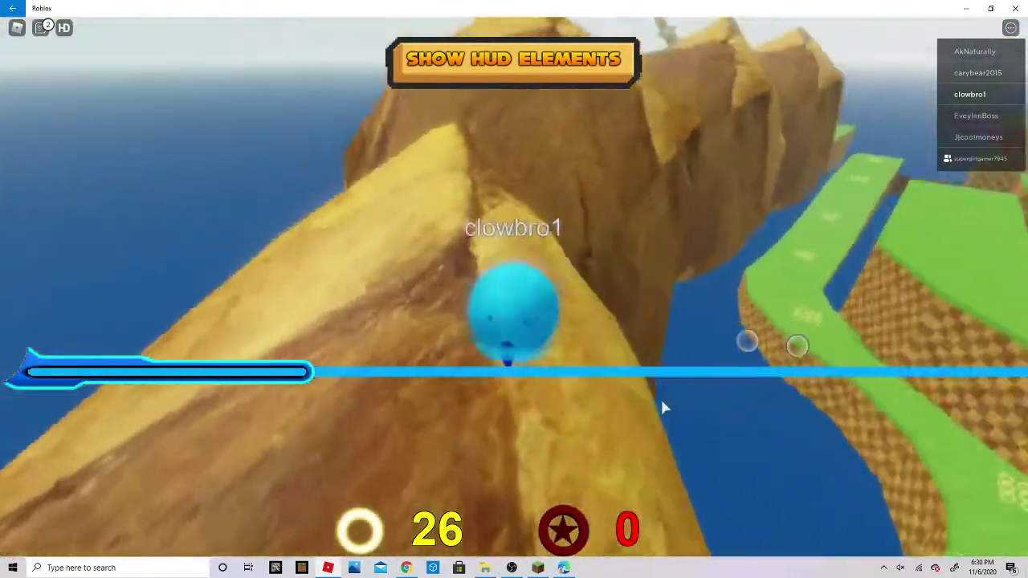
key(w)
key(space)
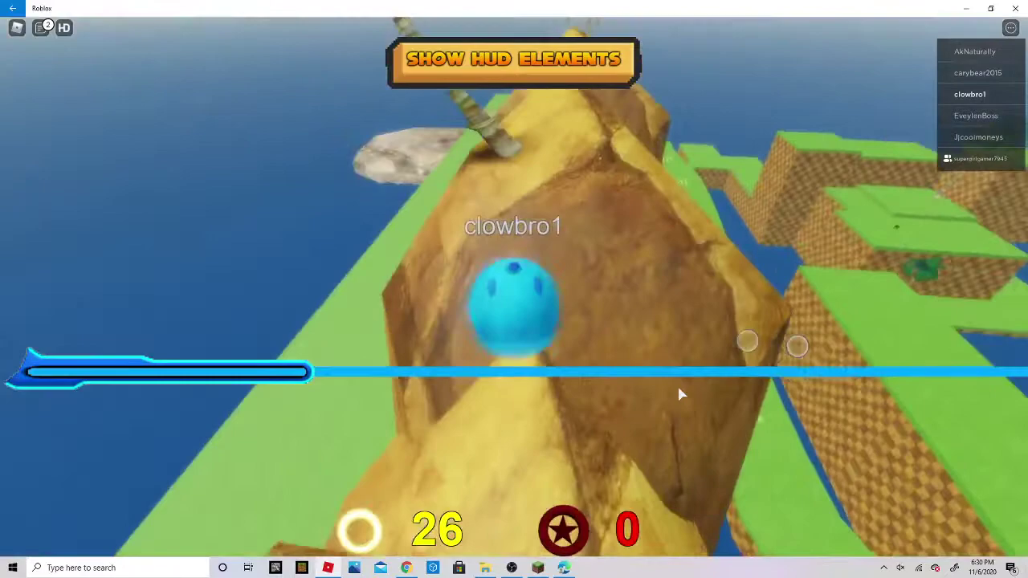
Cross the ridge onto the green platforms and descend into the green valley
key(w)
key(space)
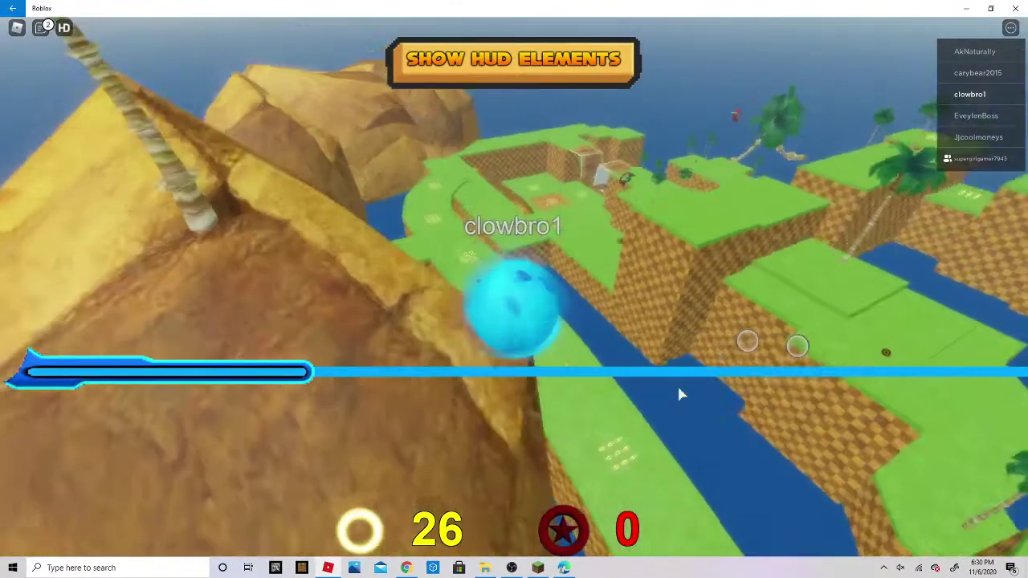
key(w)
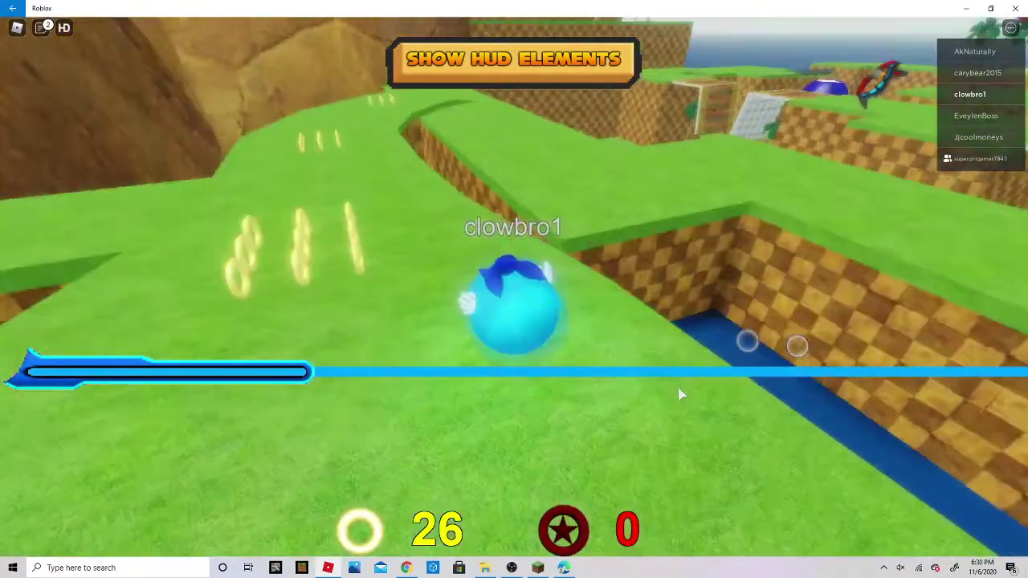
key(w)
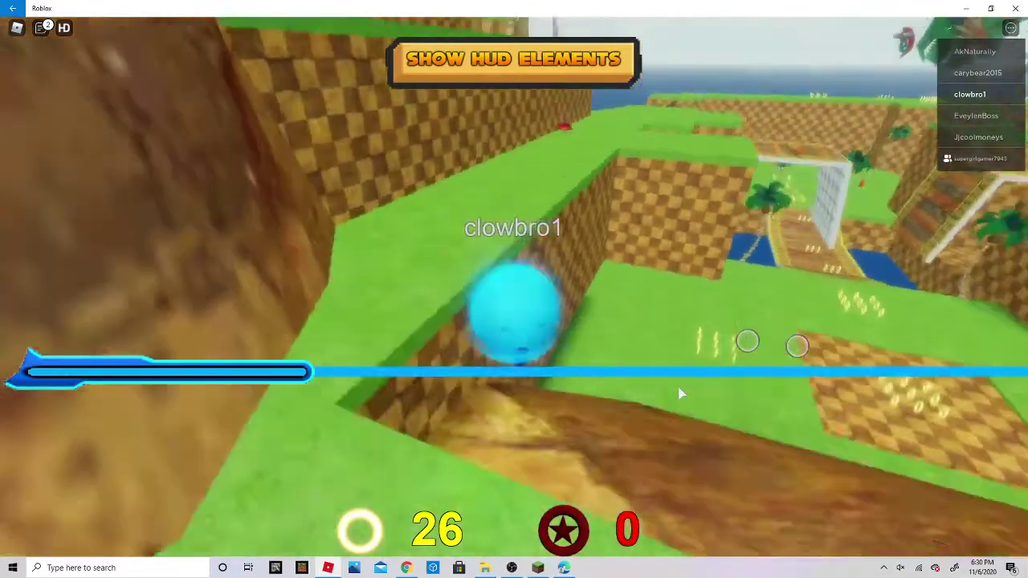
key(w)
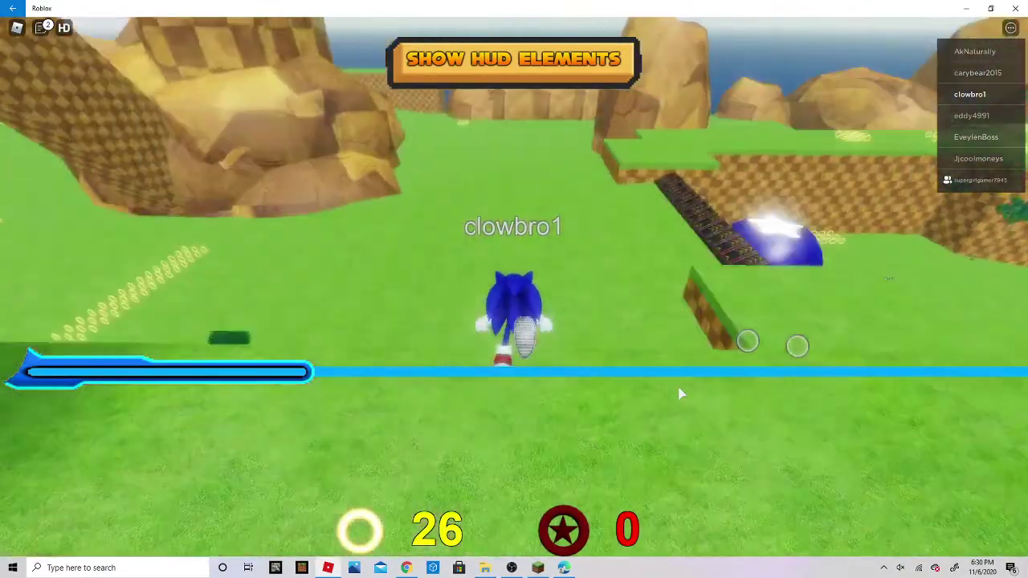
key(space)
key(w)
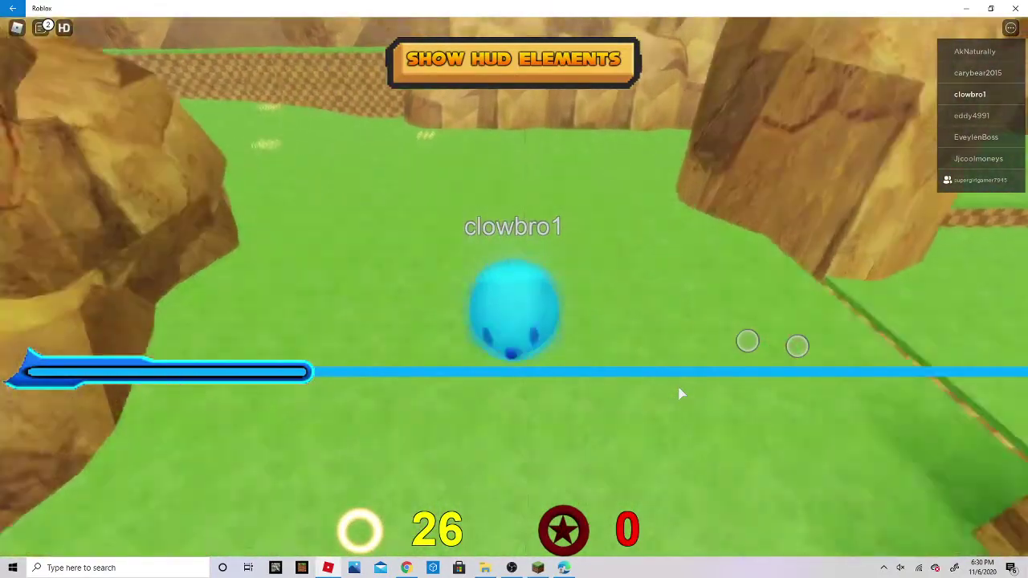
Turn the camera around Sonic and run left into the valley
key(a)
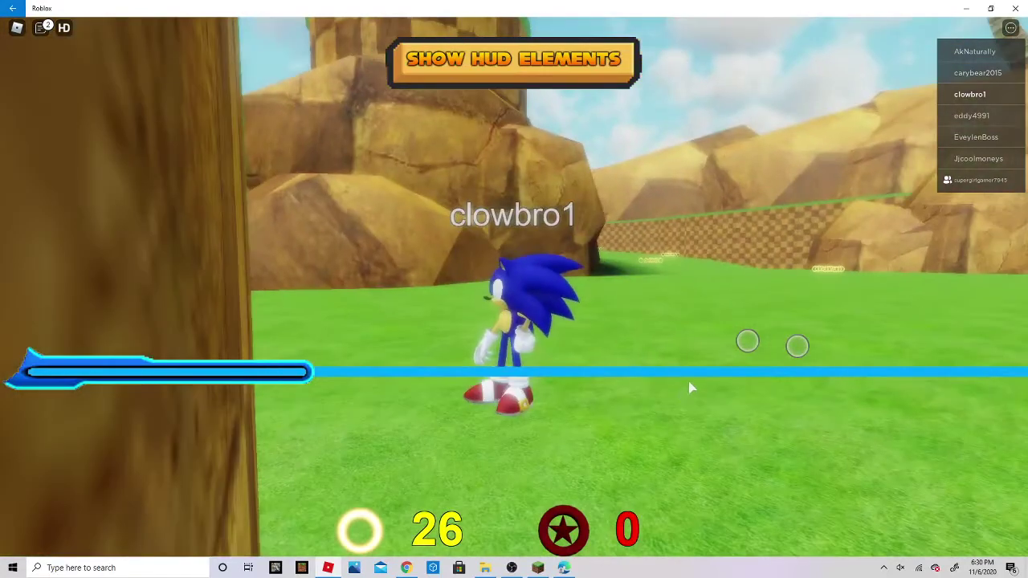
key(s)
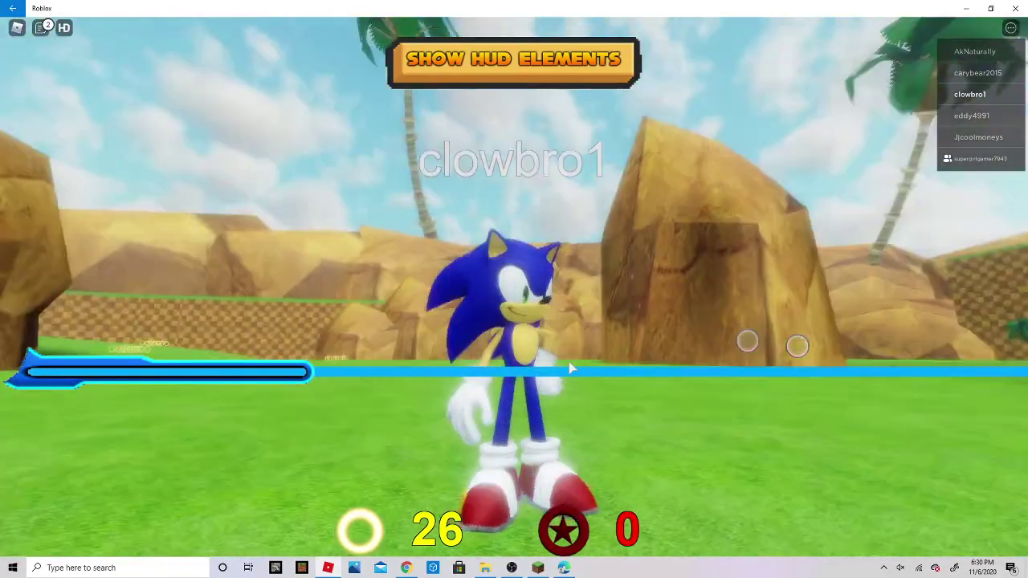
key(w)
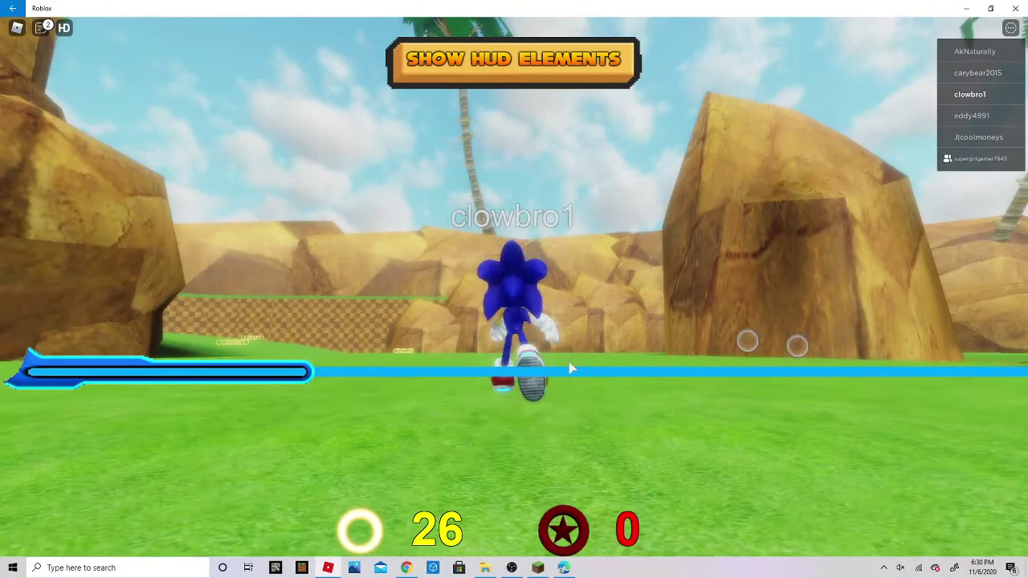
key(a)
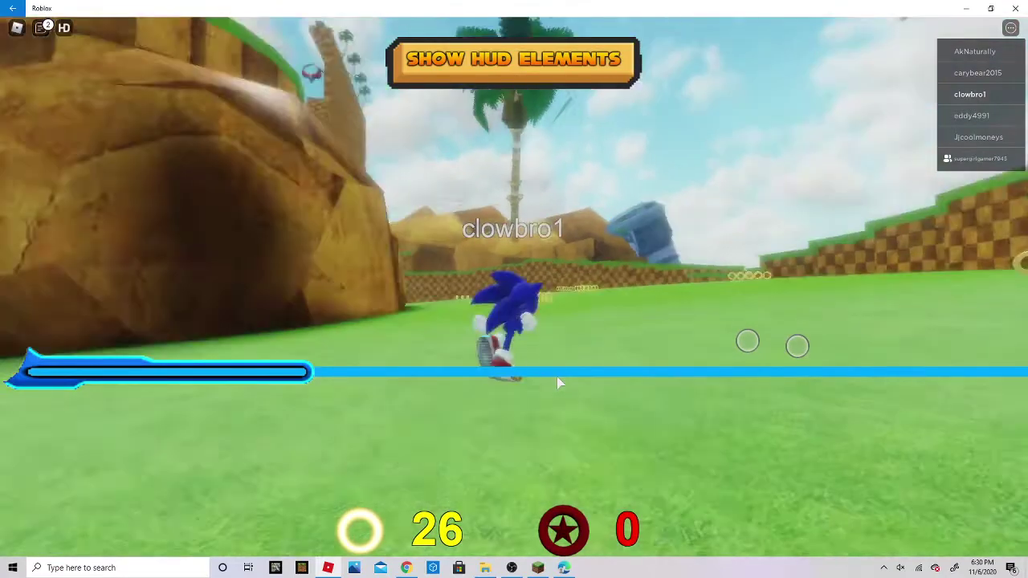
Spin-dash across the hills through a row of rings toward the checkered wall
key(w)
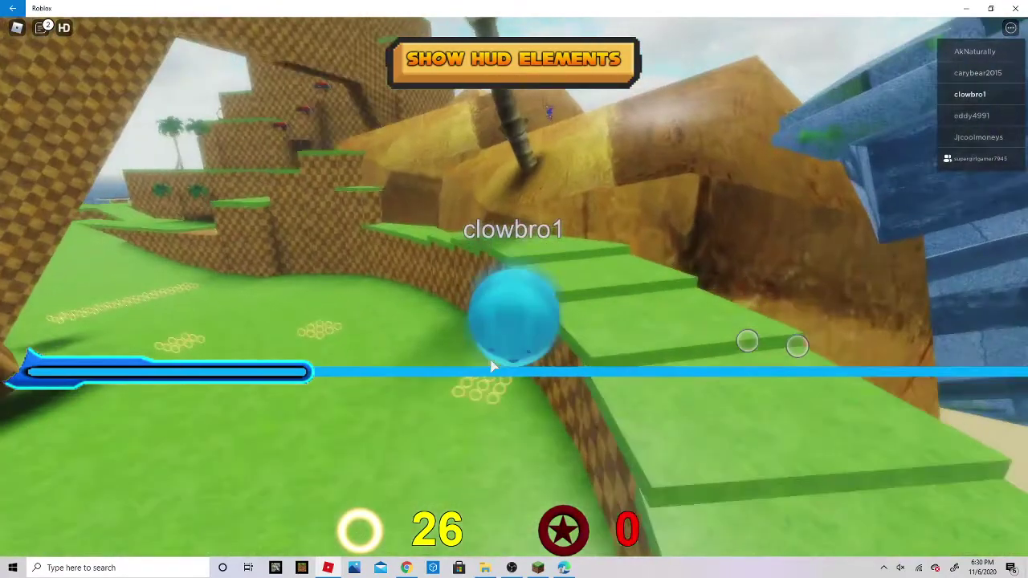
key(w)
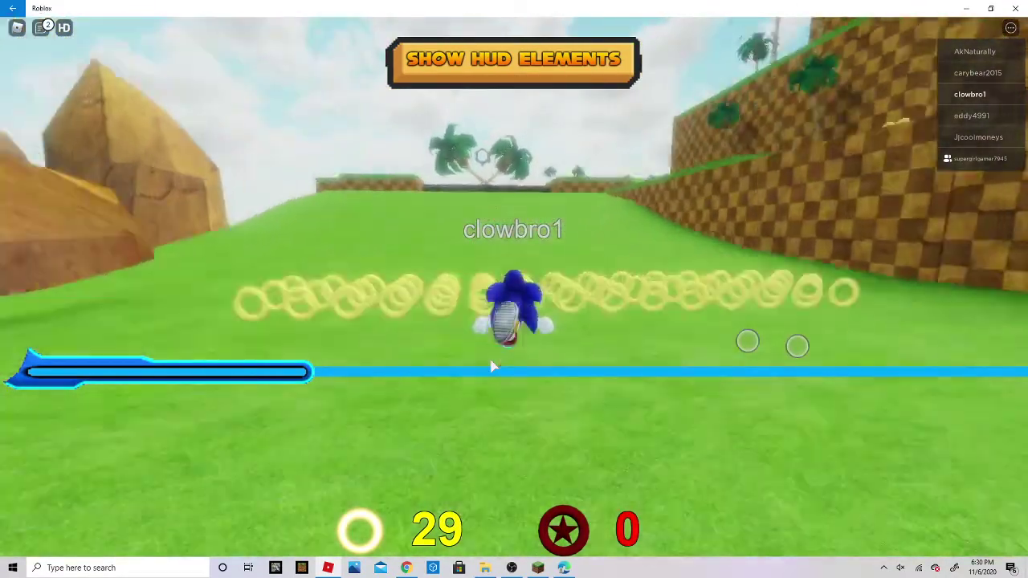
key(w)
key(w)
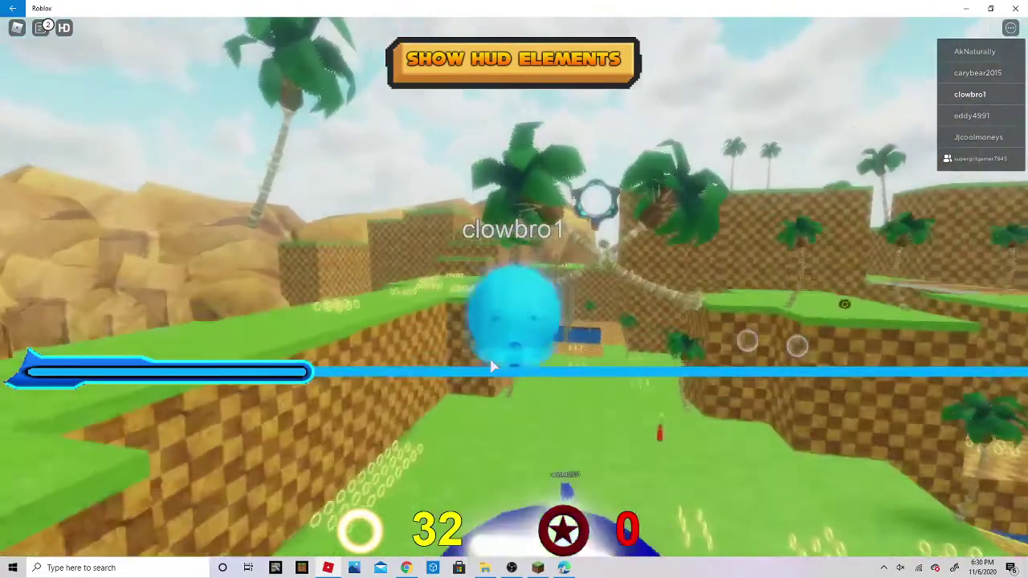
key(w)
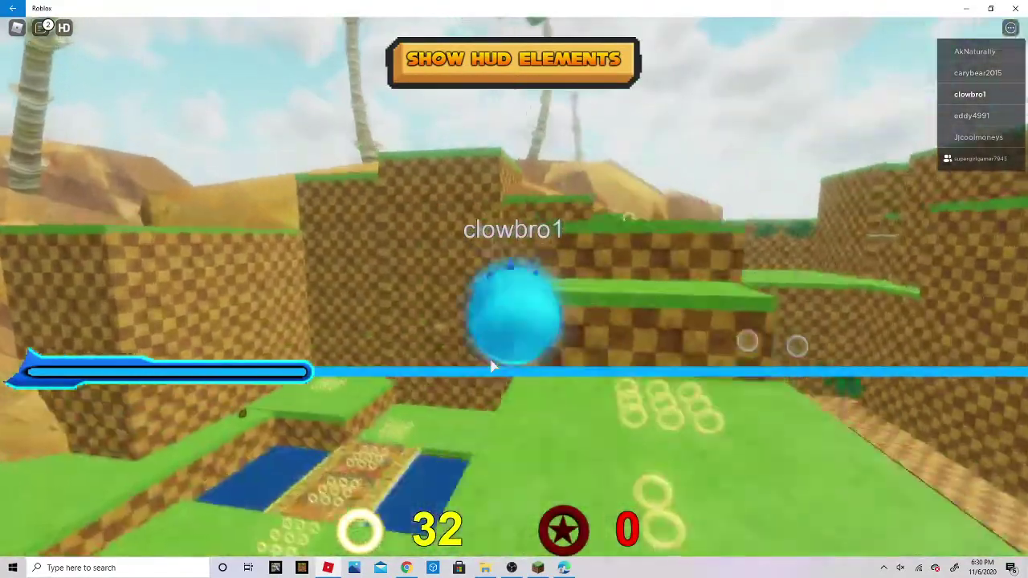
key(w)
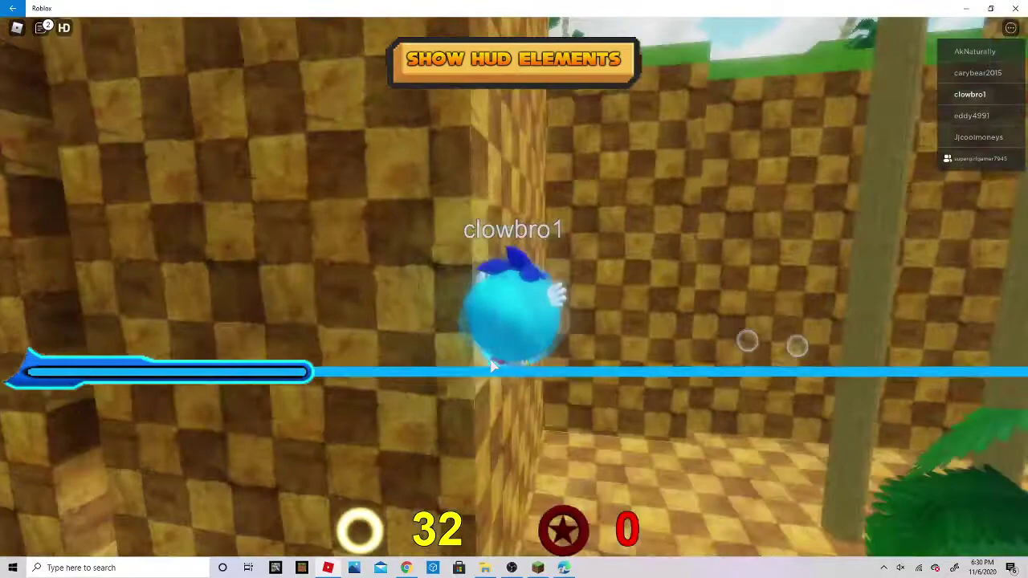
key(w)
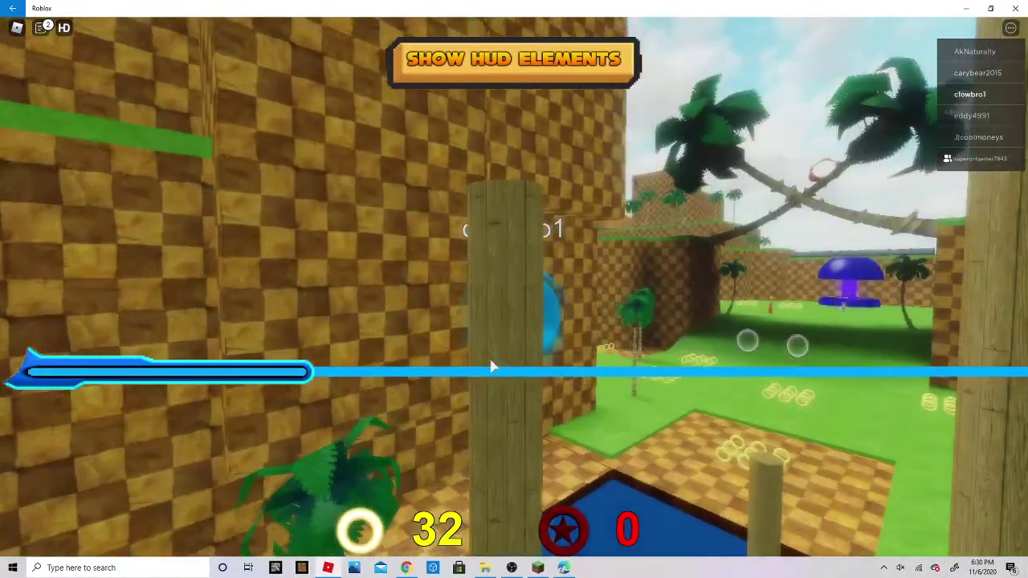
key(space)
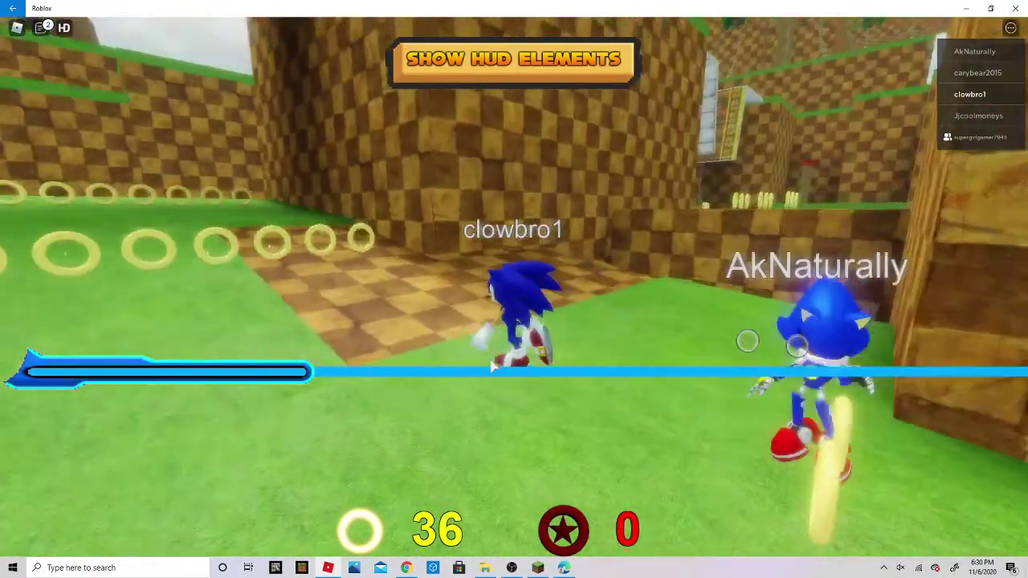
Collect more rings and spin-jump onward against the checkered wall
key(w)
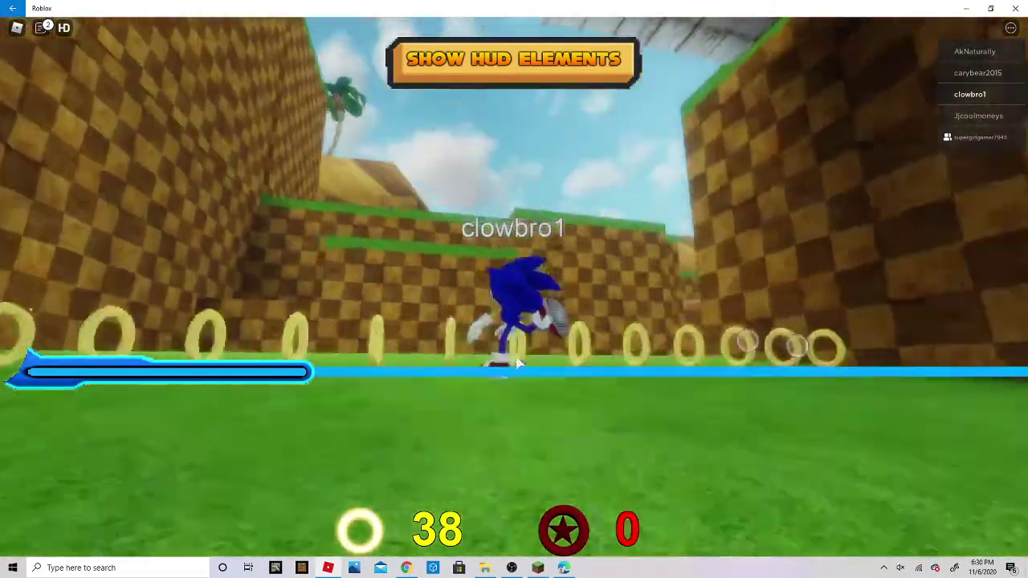
key(space)
key(w)
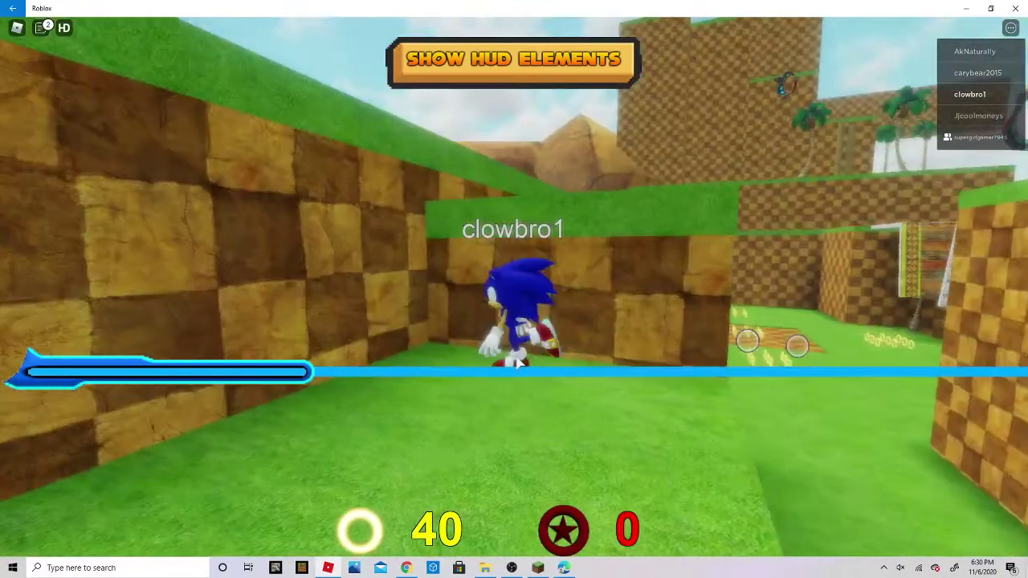
key(space)
key(w)
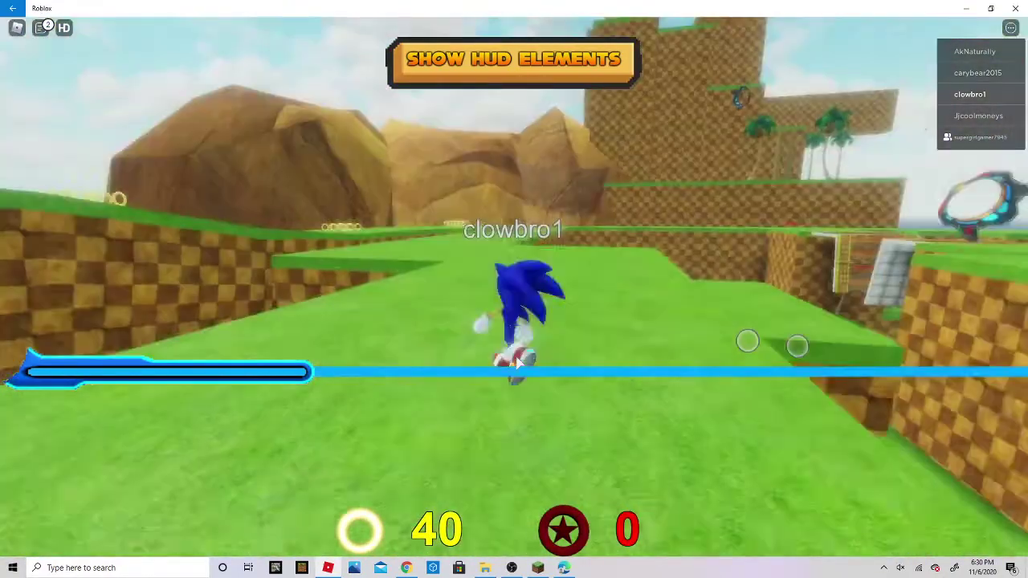
key(w)
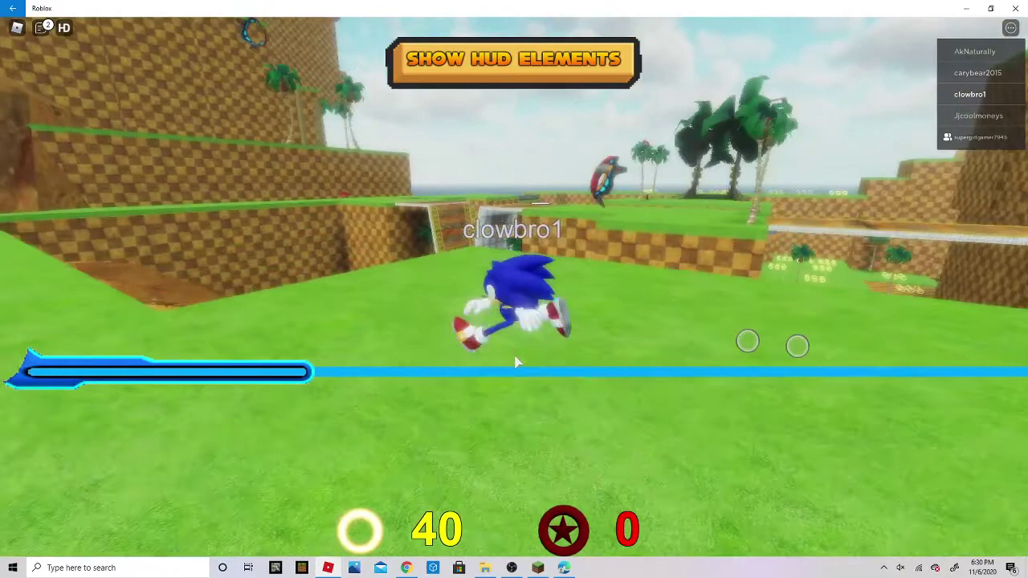
key(space)
key(w)
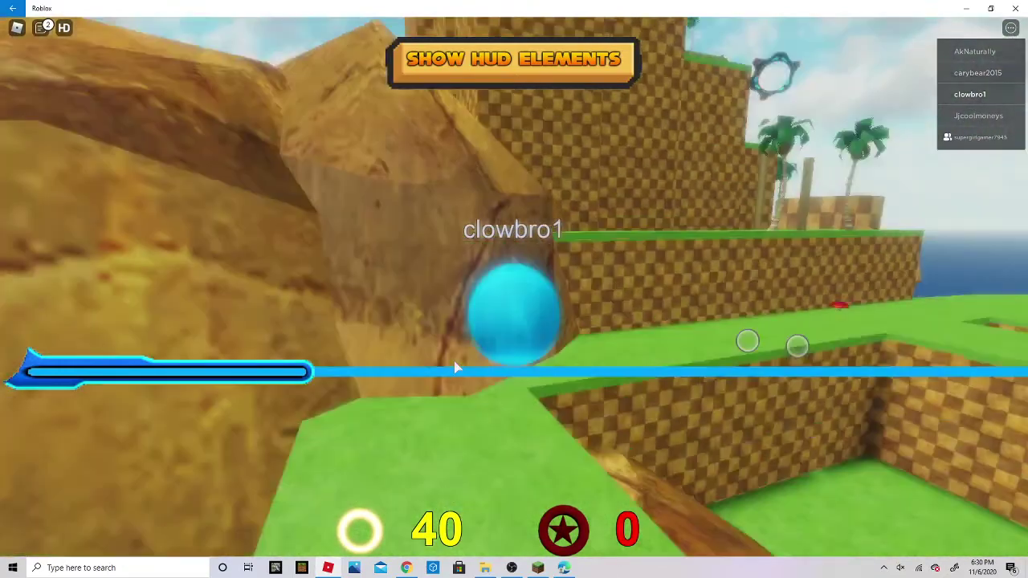
Cross the open field, jump out of the water trench and grab a ring
key(w)
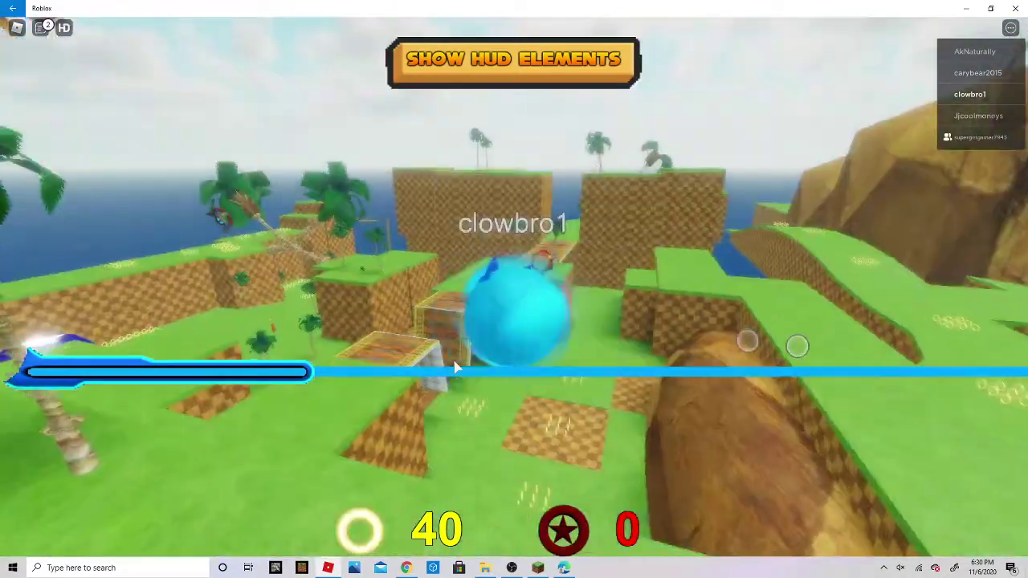
key(w)
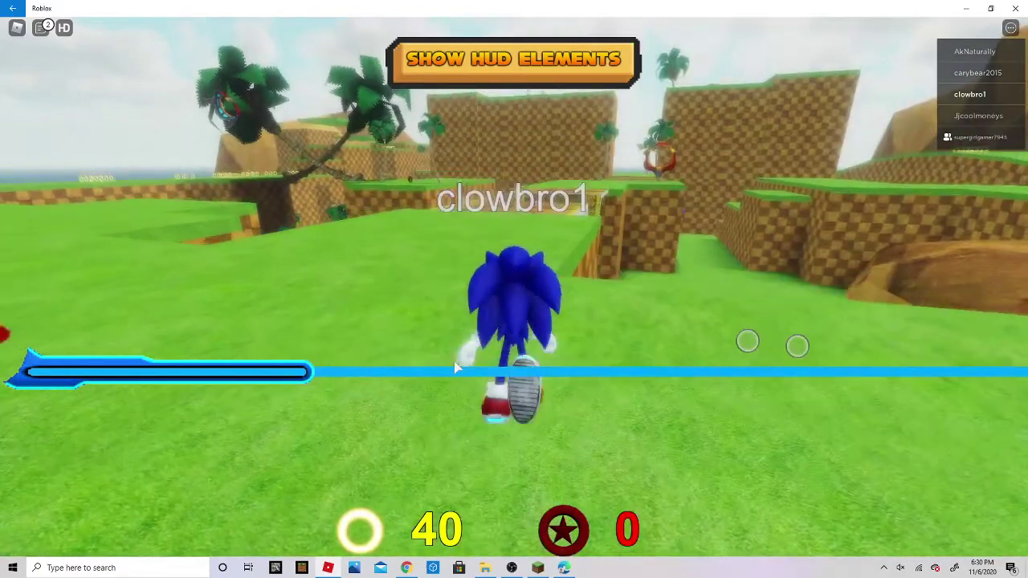
key(w)
key(space)
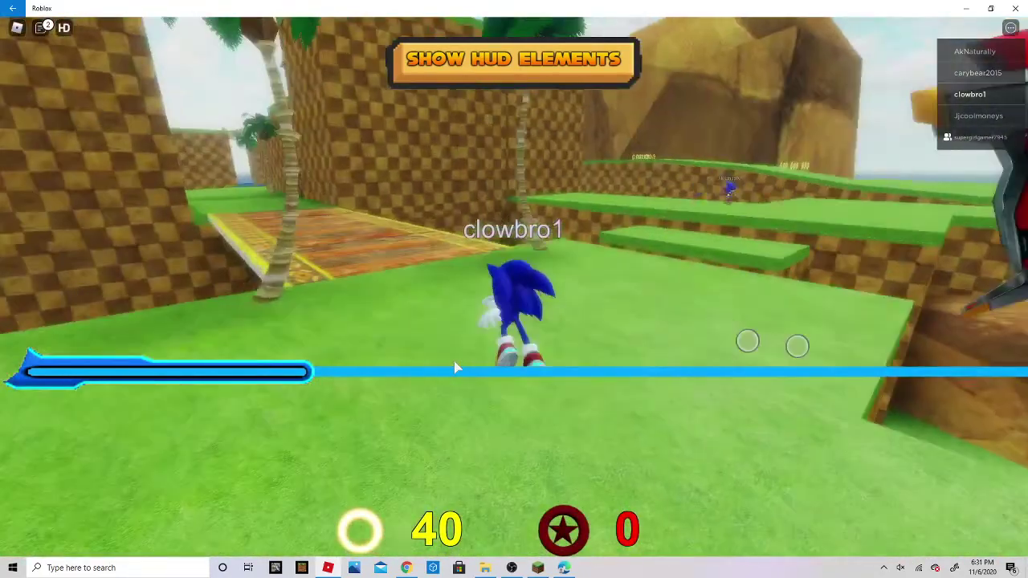
key(space)
key(w)
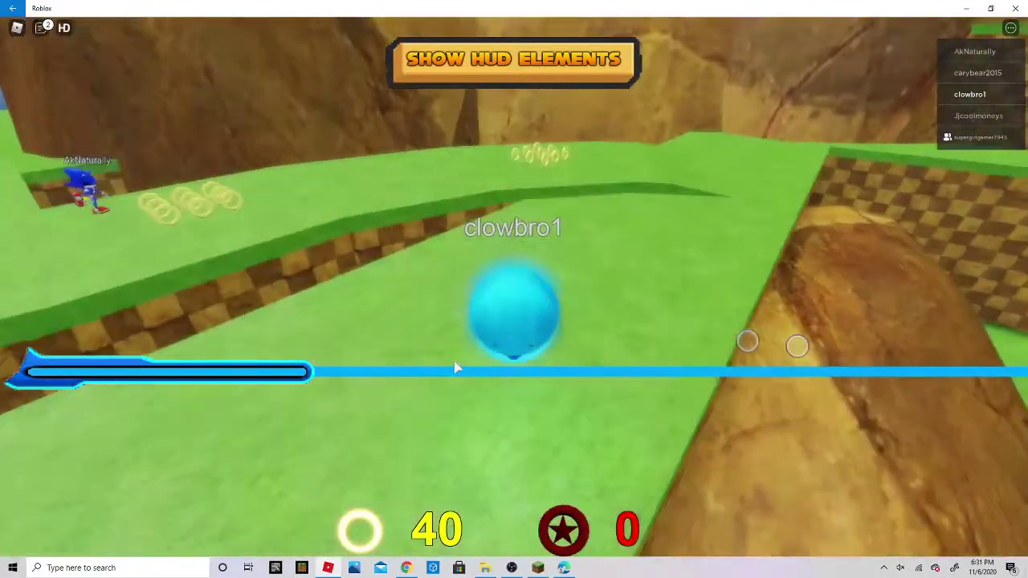
key(w)
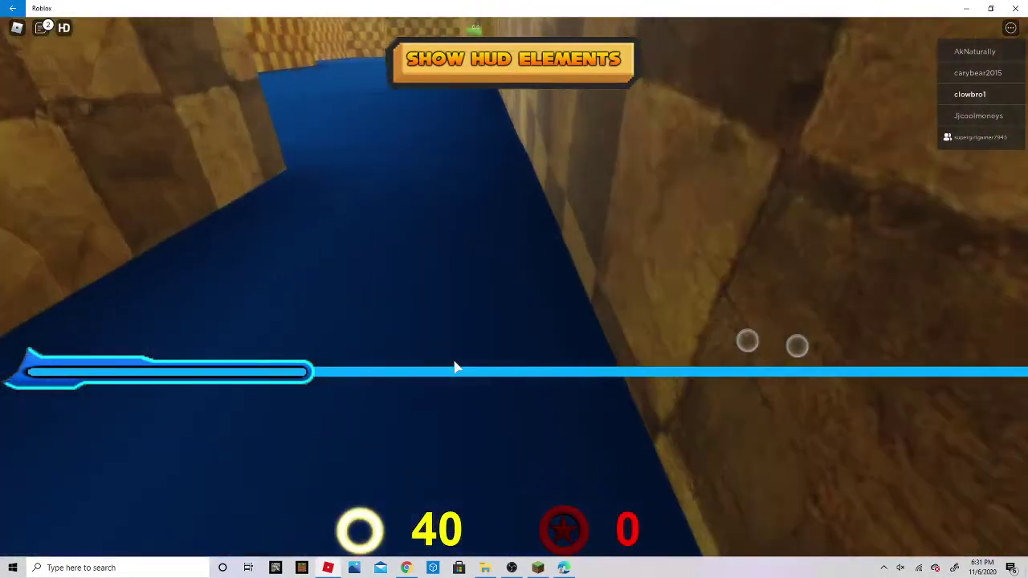
key(space)
key(w)
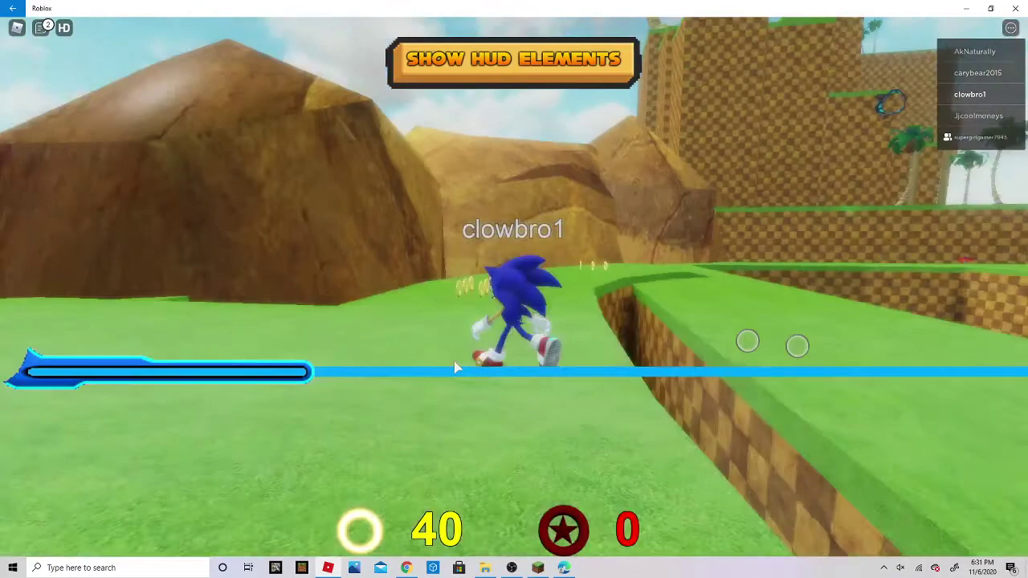
key(space)
key(w)
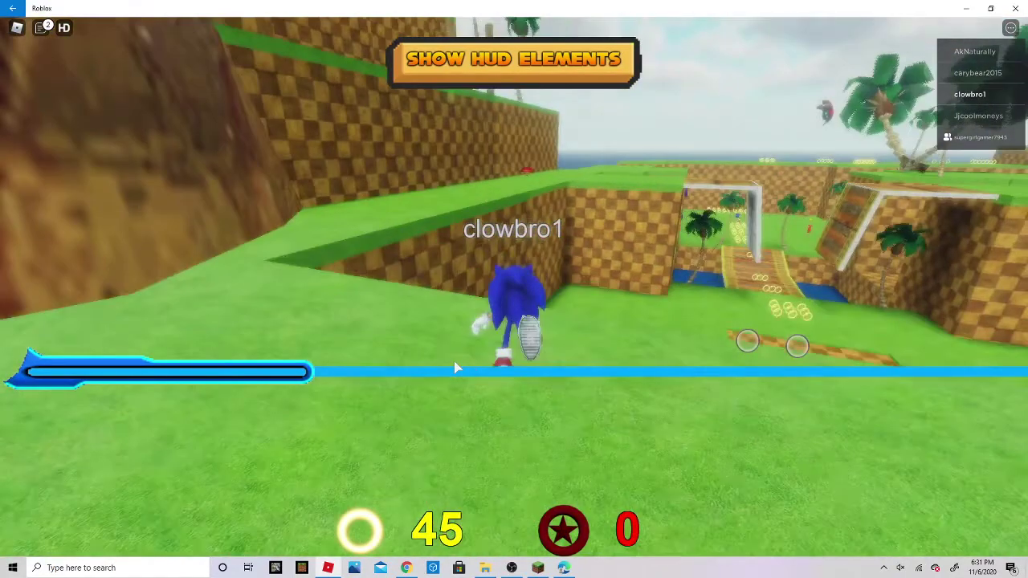
Spin-jump across Green Hill collecting rings and run into the red spring
key(space)
key(w)
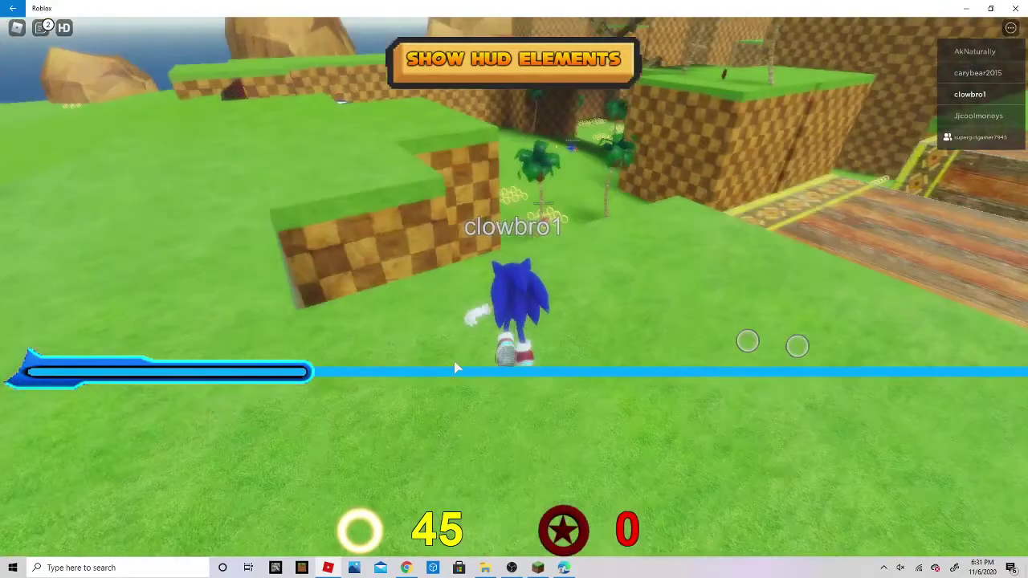
key(space)
key(w)
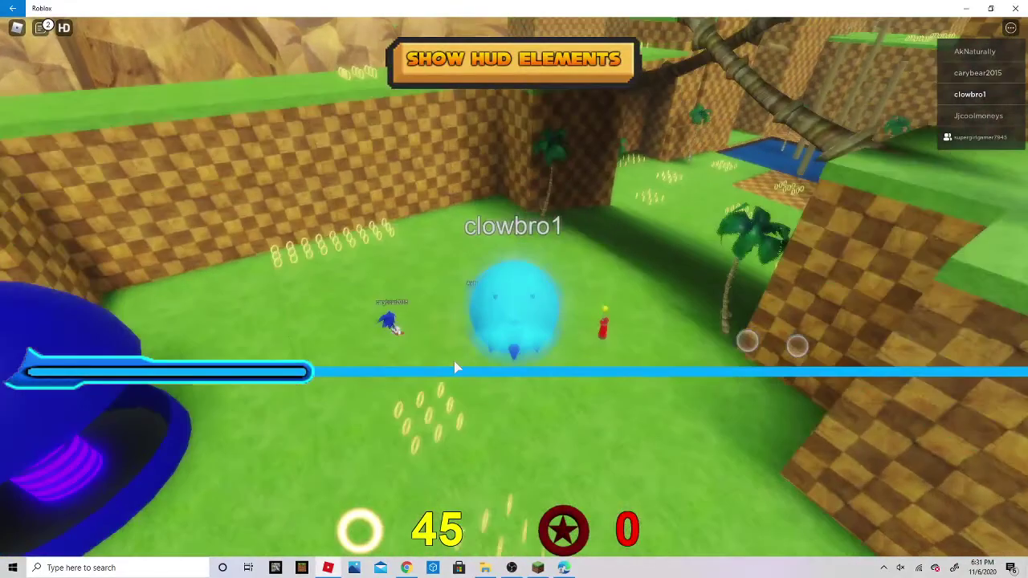
key(w)
key(w)
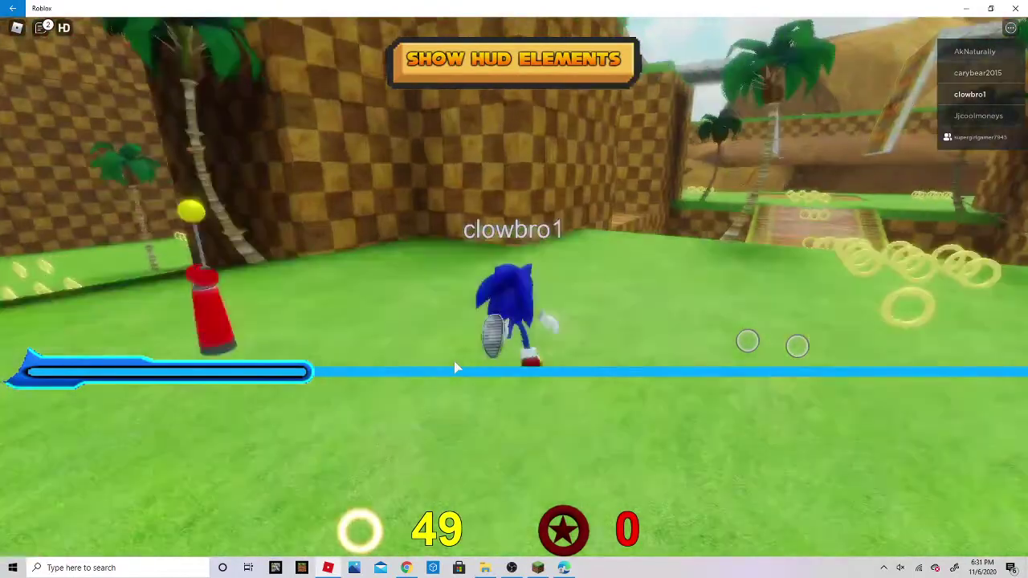
key(w)
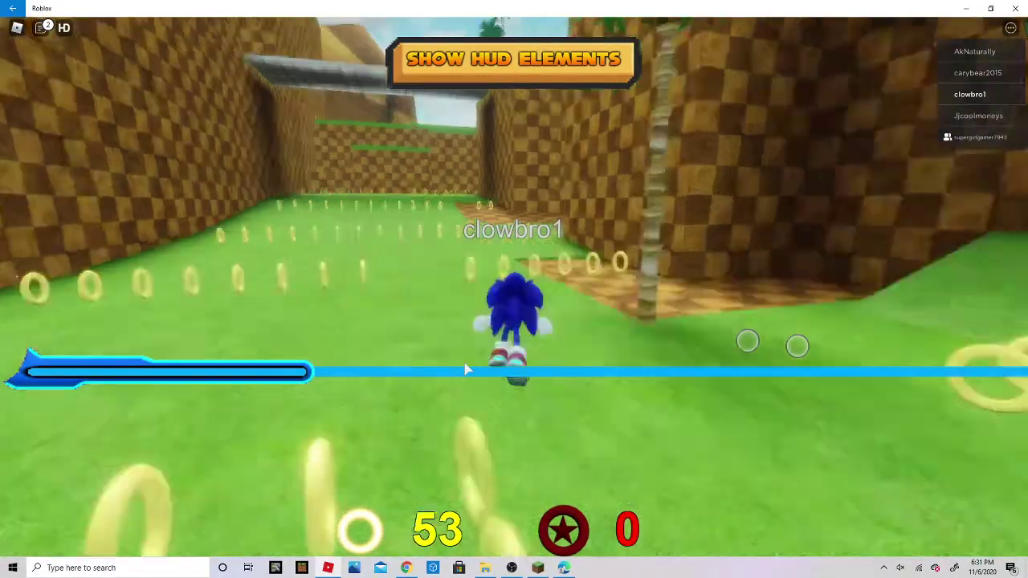
key(w)
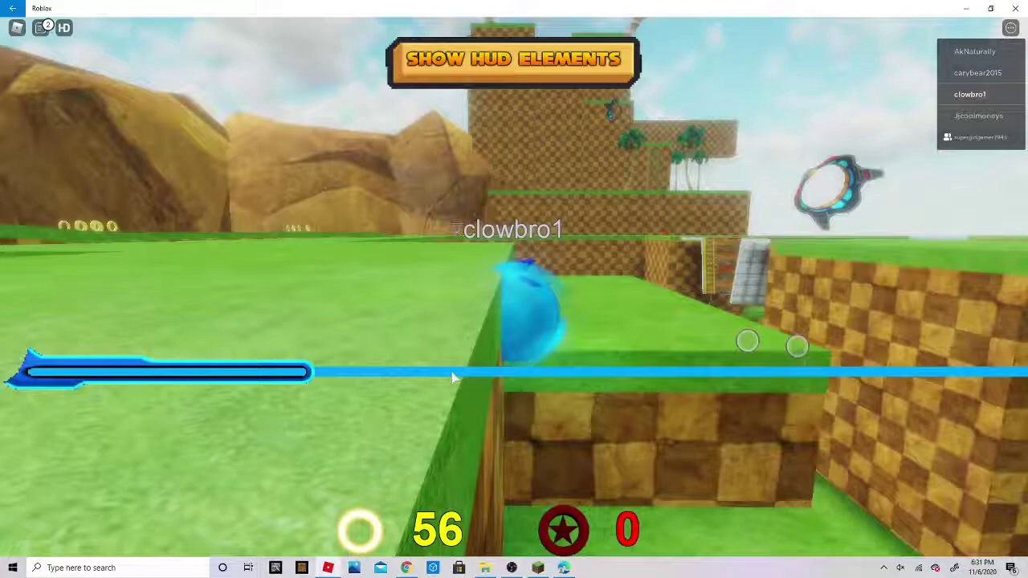
key(w)
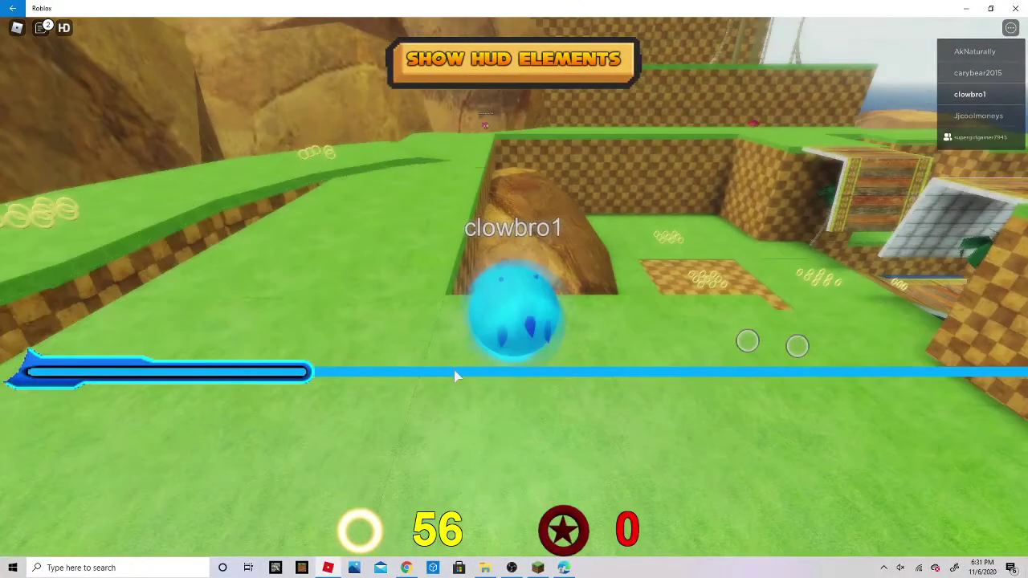
key(w)
key(w)
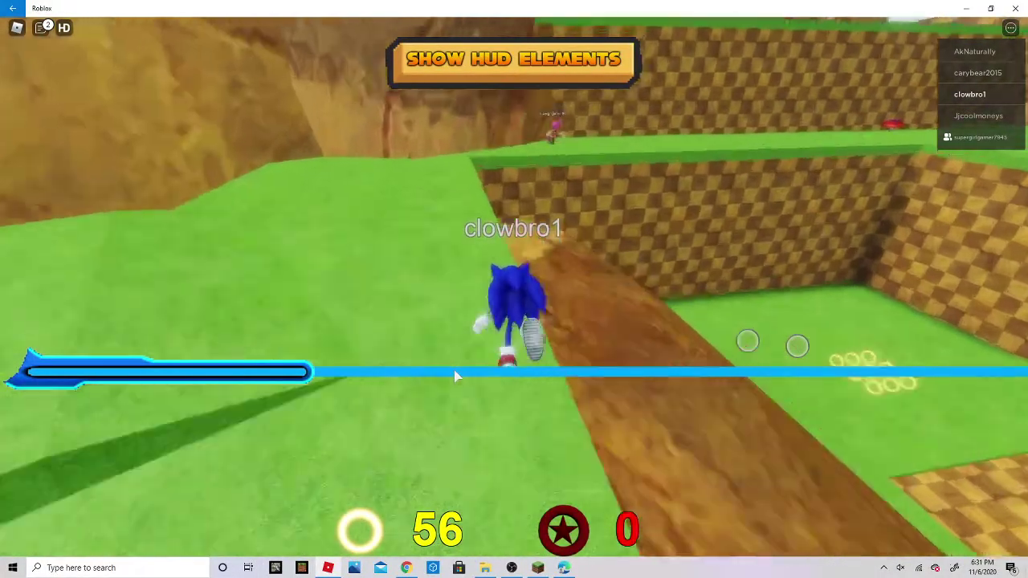
key(w)
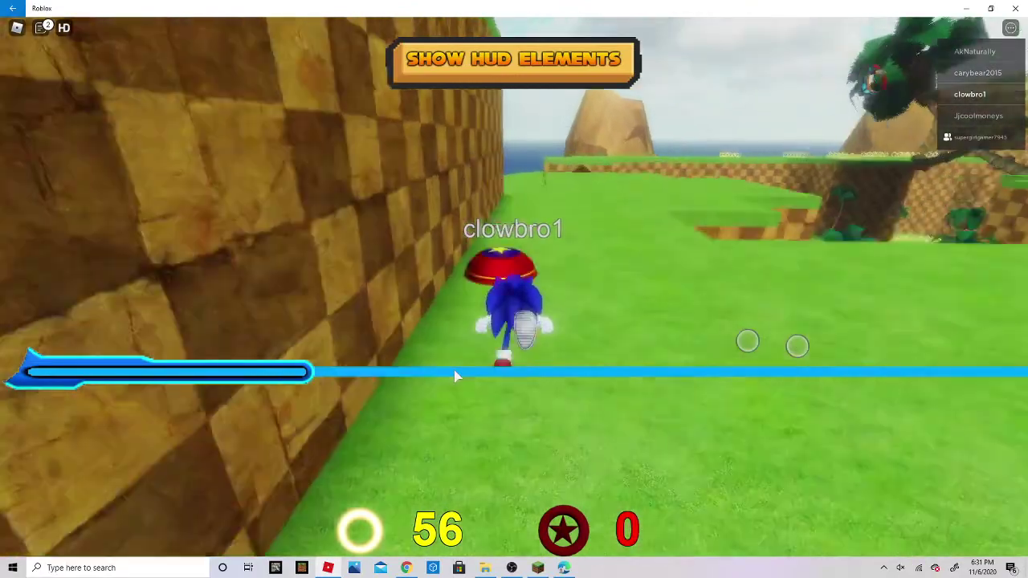
Run around the checkered tower alongside Amy, then roll across the grass
key(w)
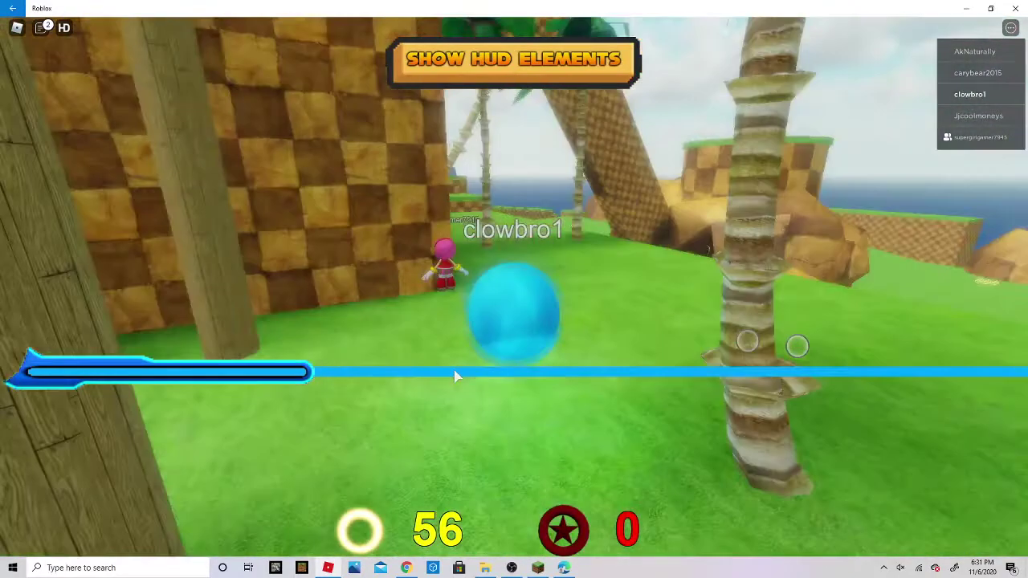
key(w)
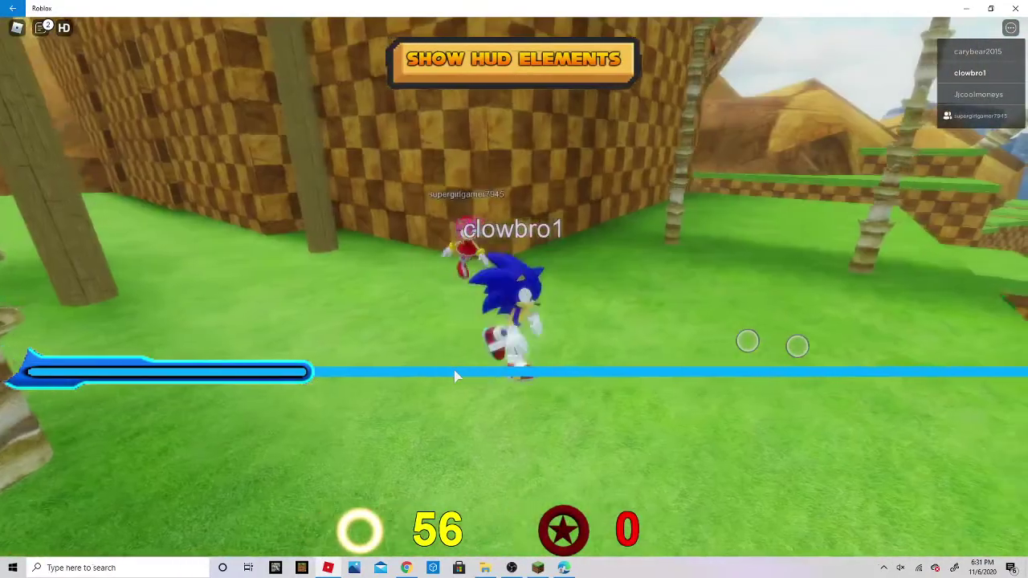
key(w)
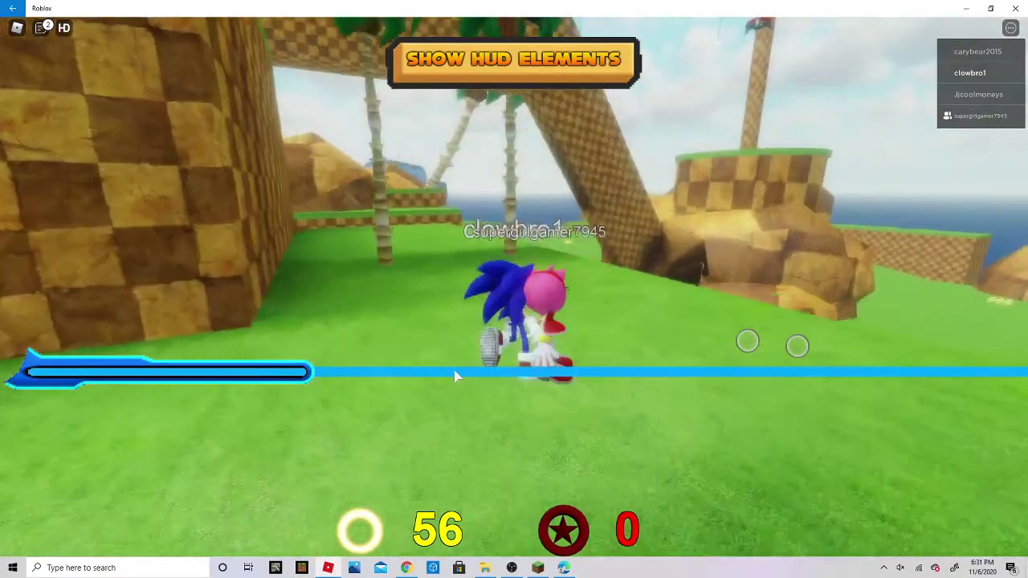
key(w)
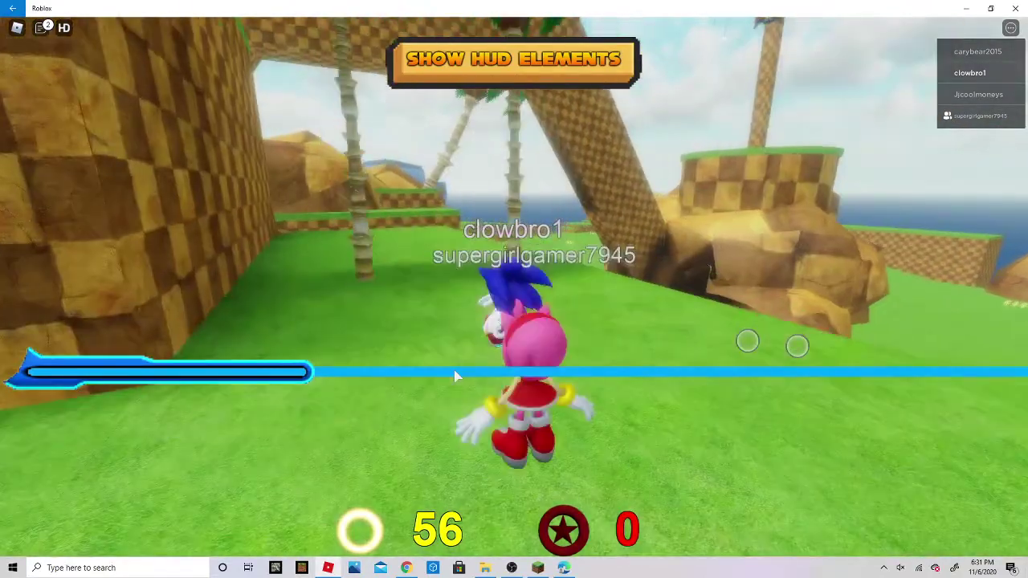
key(shift)
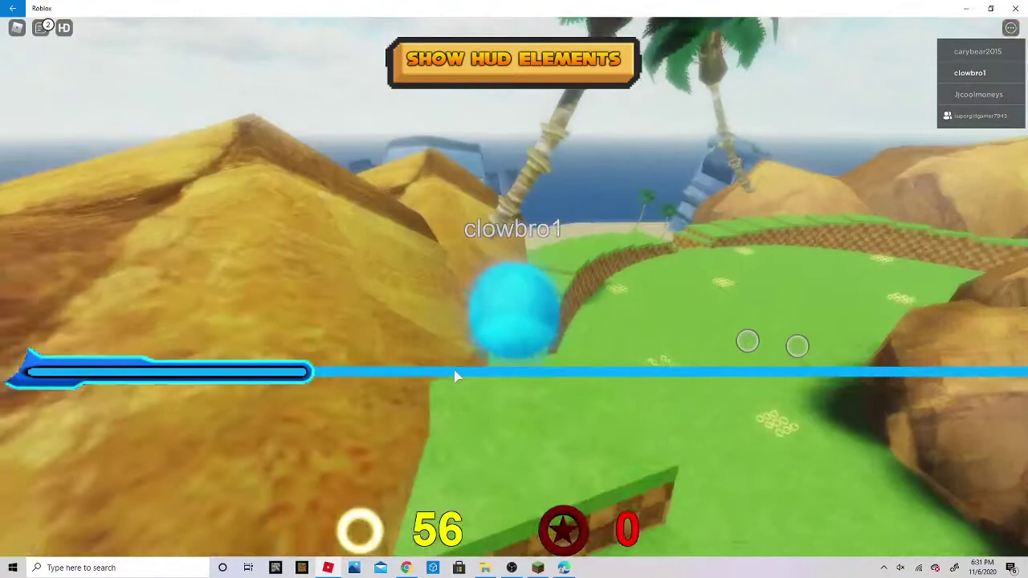
key(shift)
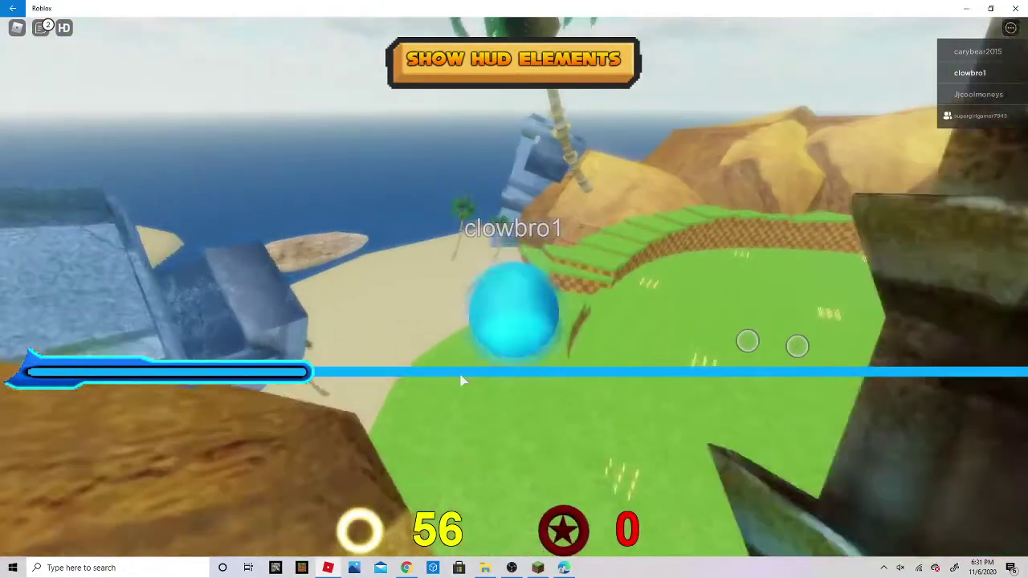
Run and roll along the brown cliff and down the slope
key(w)
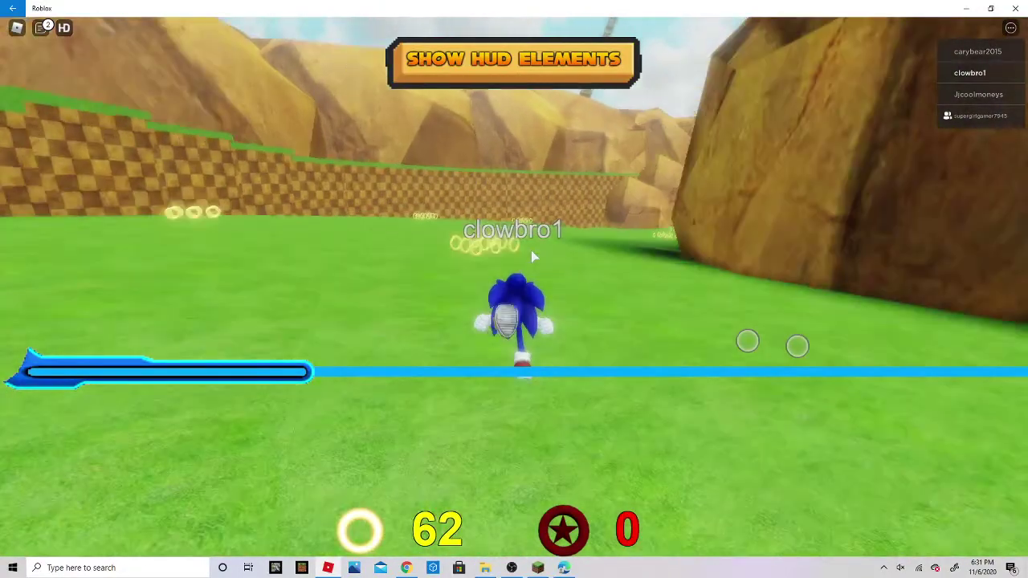
key(w)
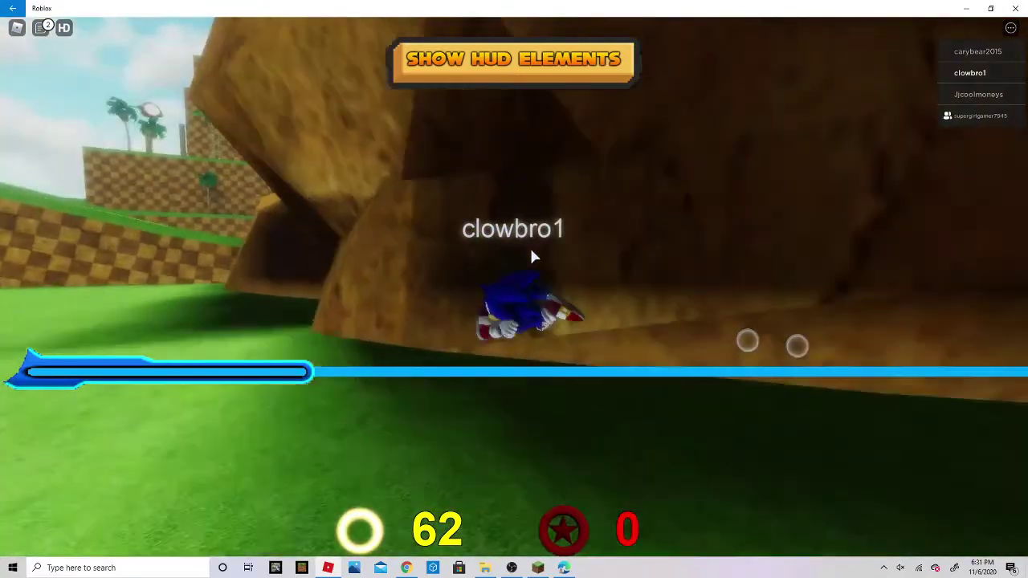
key(w)
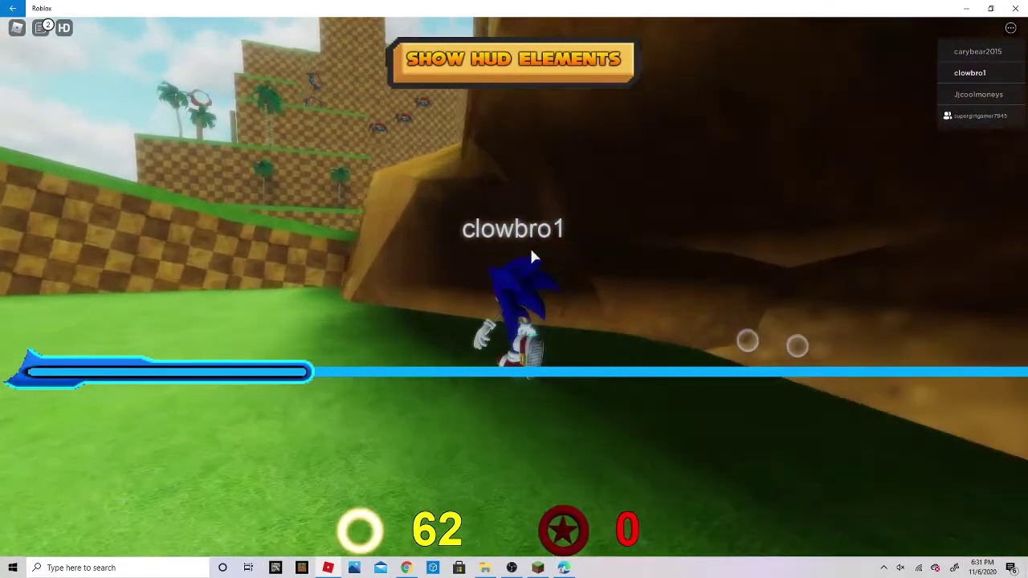
key(w)
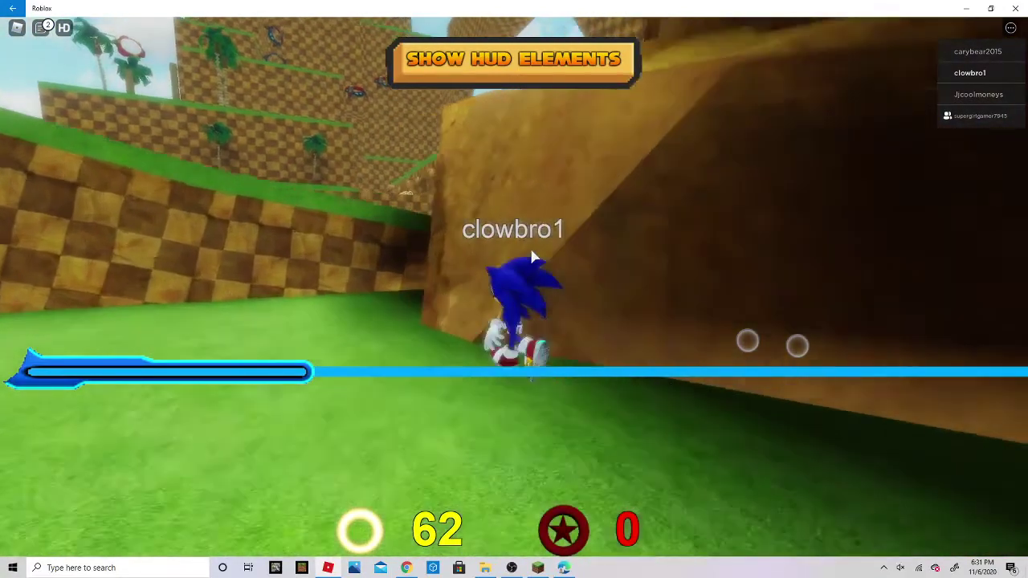
key(w)
key(shift)
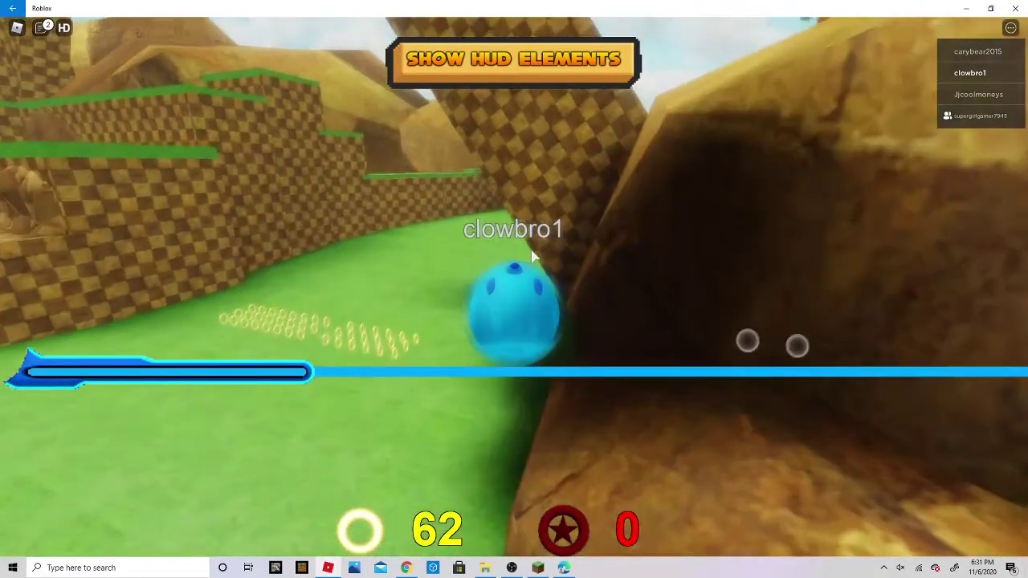
key(w)
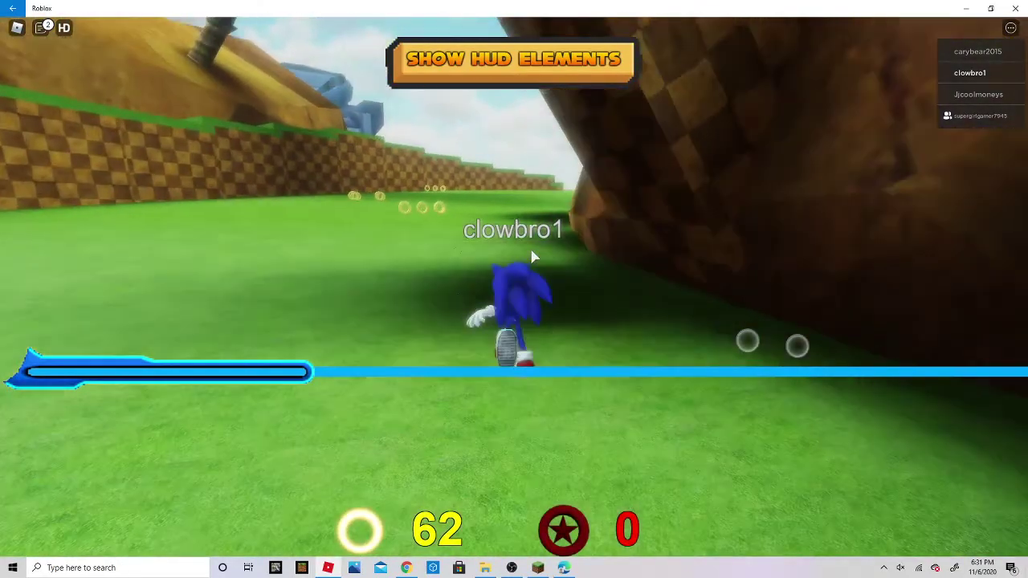
key(w)
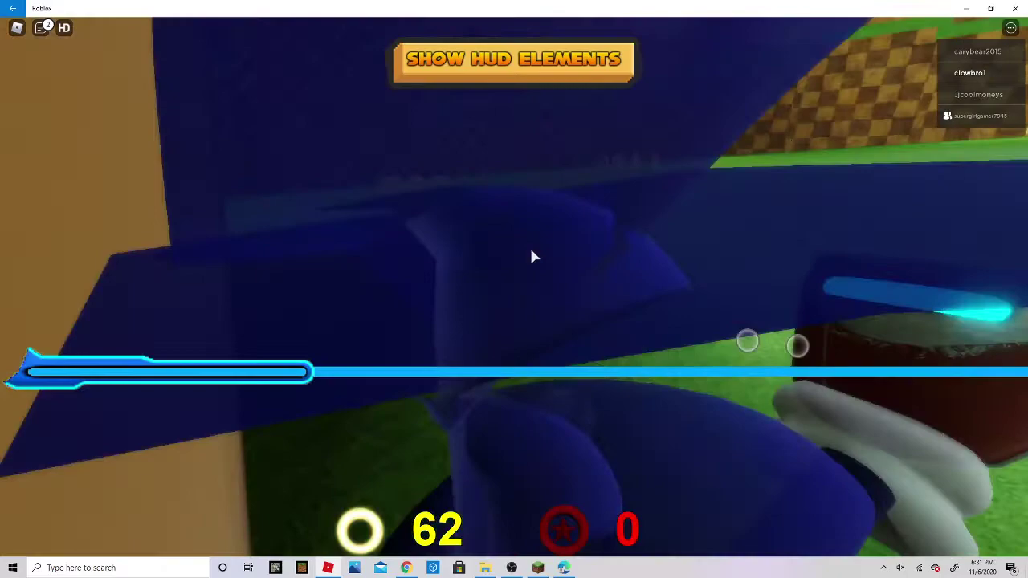
key(w)
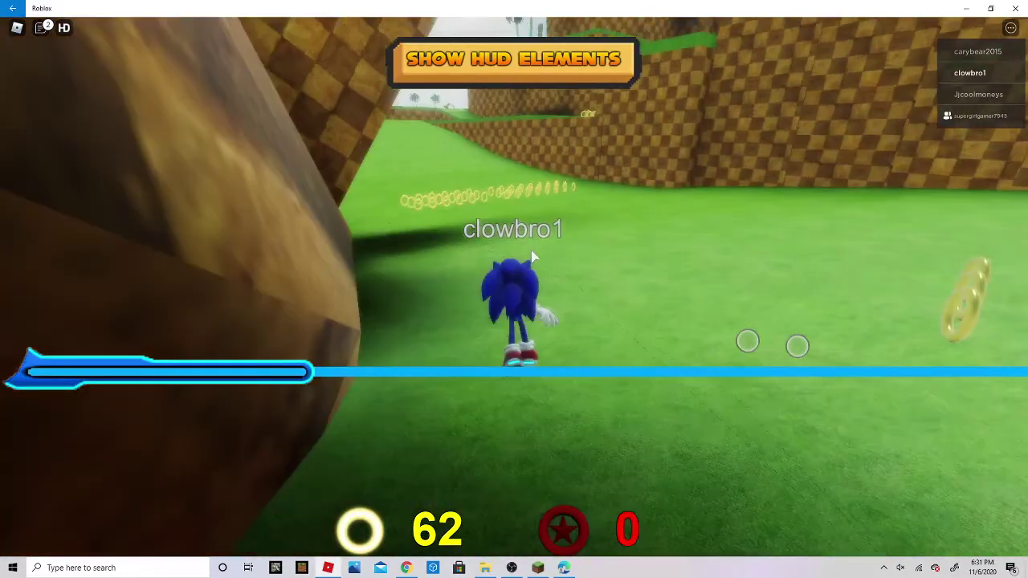
key(w)
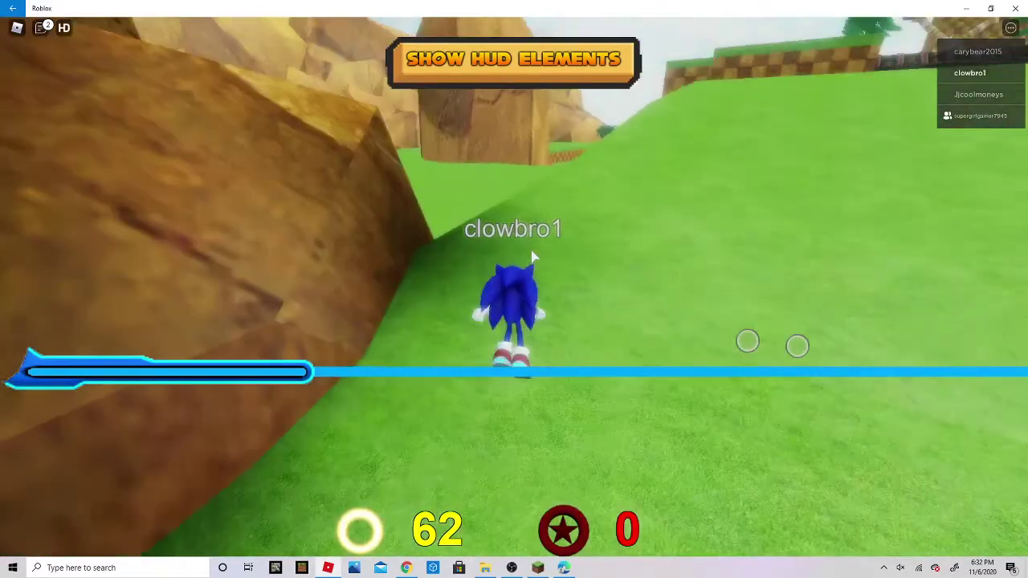
Run between the rock wall and checkered hill, dashing through a line of rings
key(w)
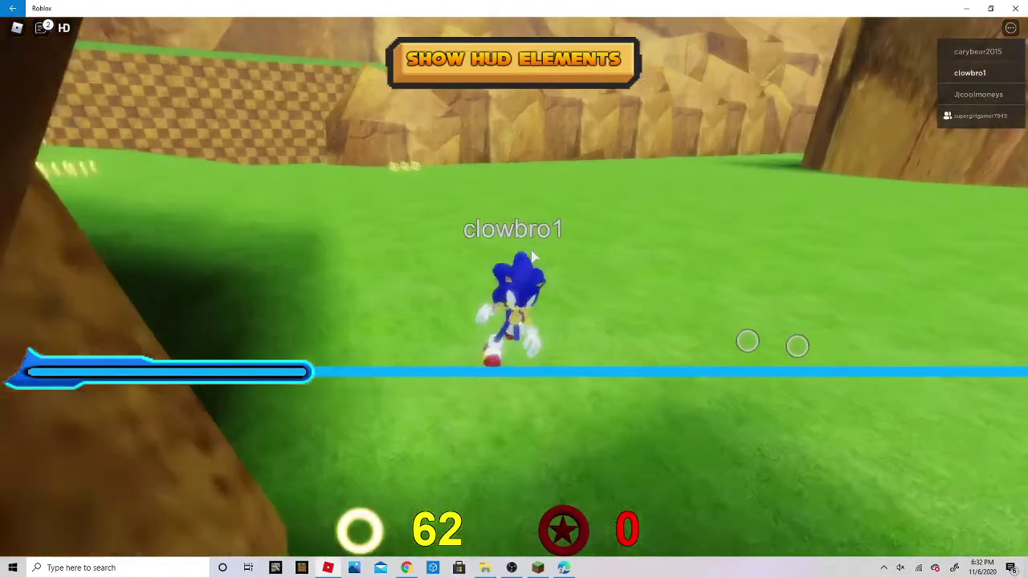
key(w)
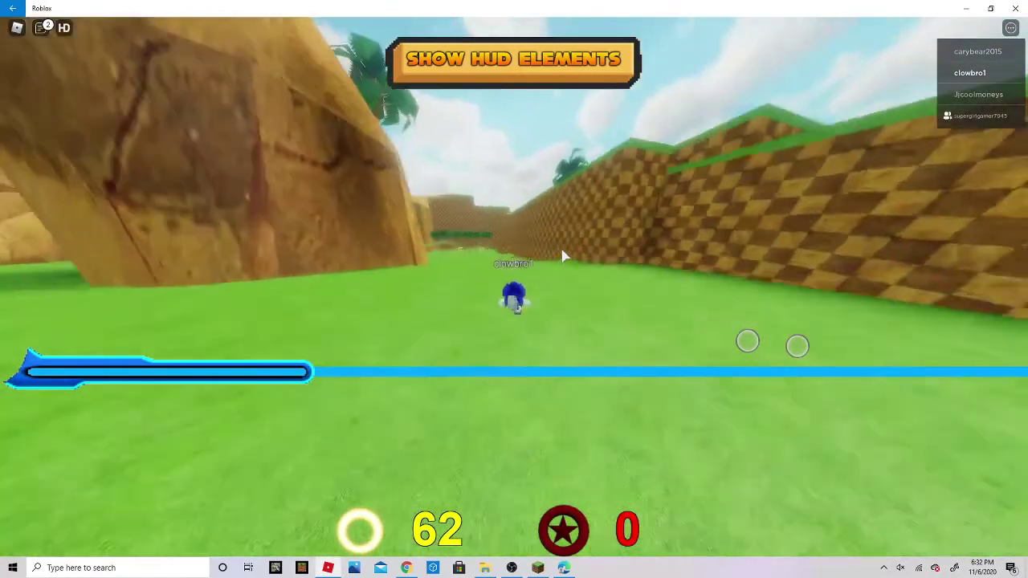
key(w)
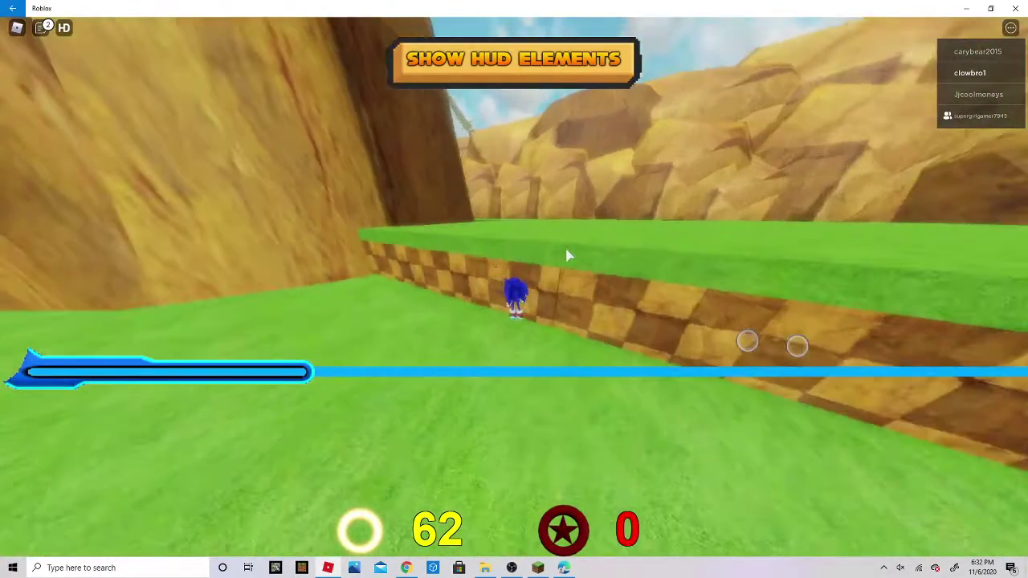
key(w)
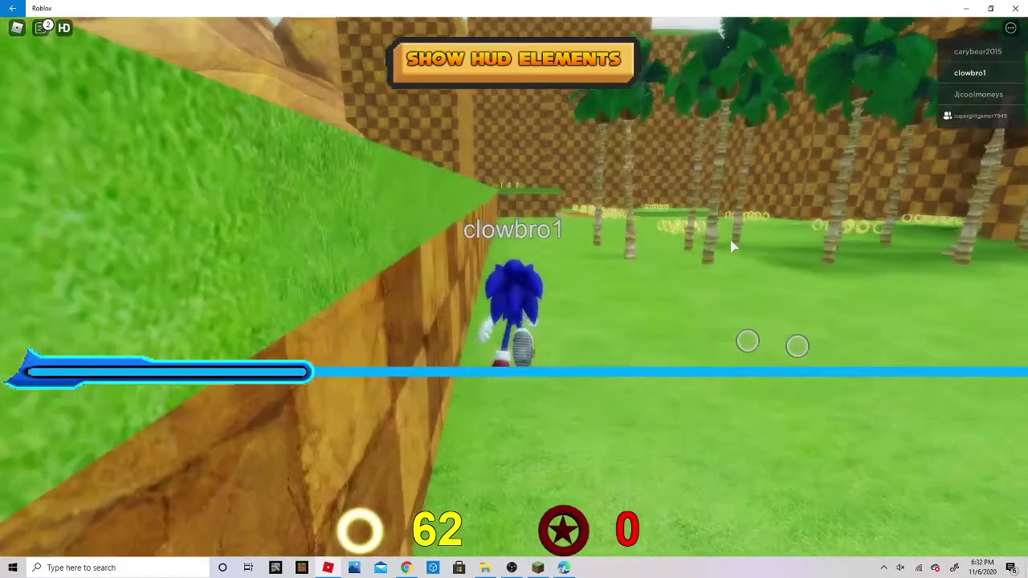
key(w)
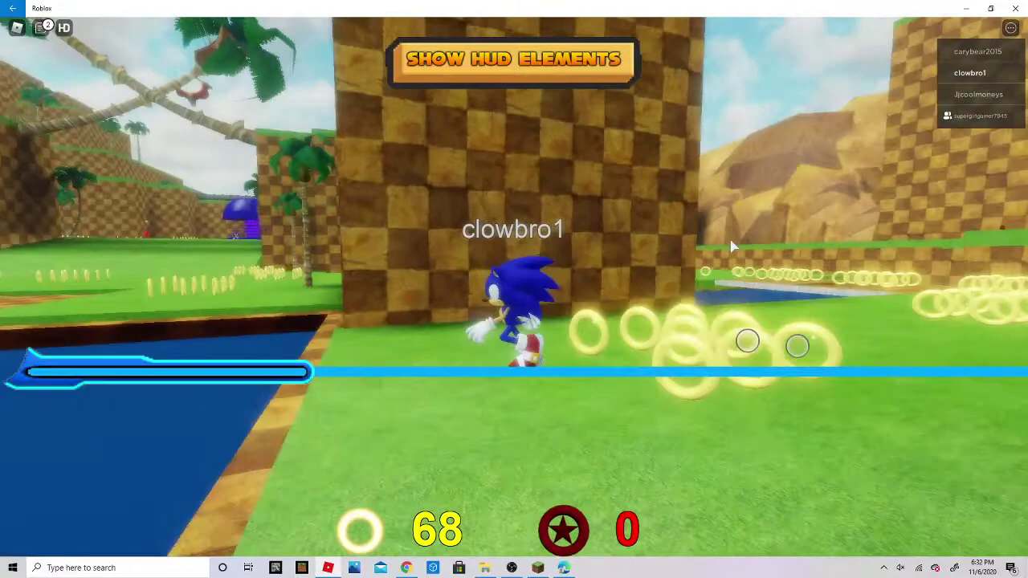
key(w)
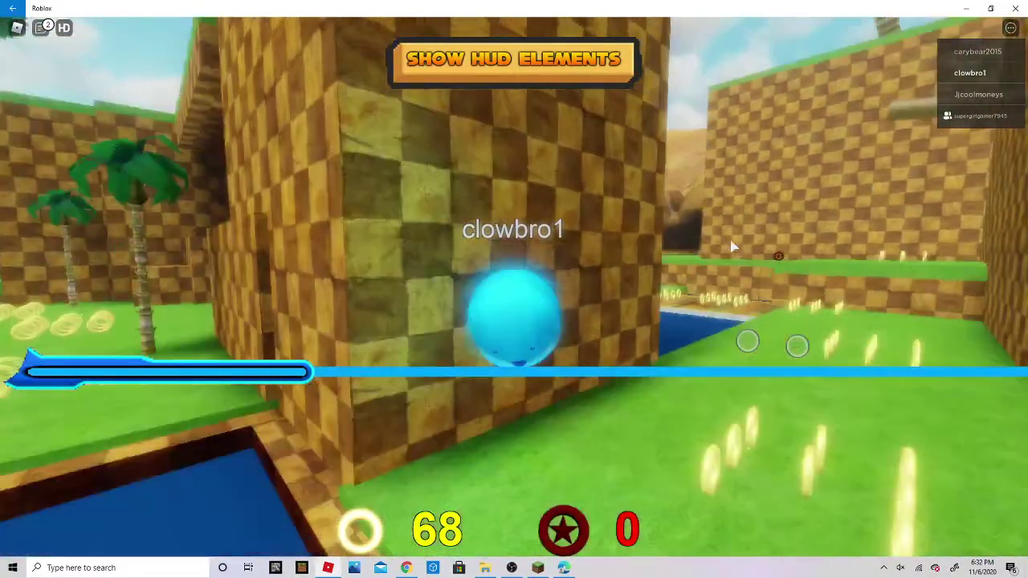
key(w)
key(w)
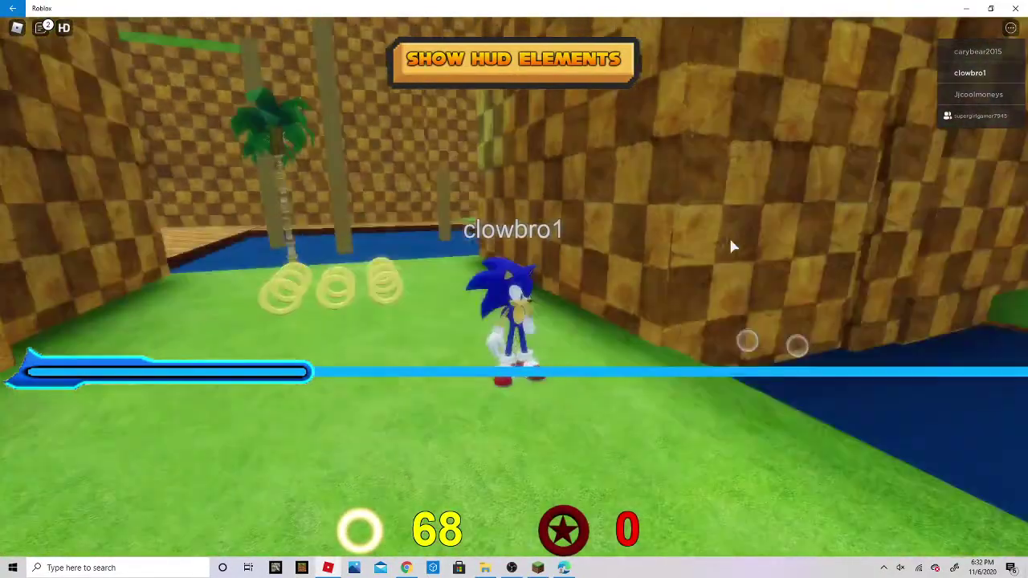
Roll into the checkered canyon and dive underwater, respawning with zero rings
key(w)
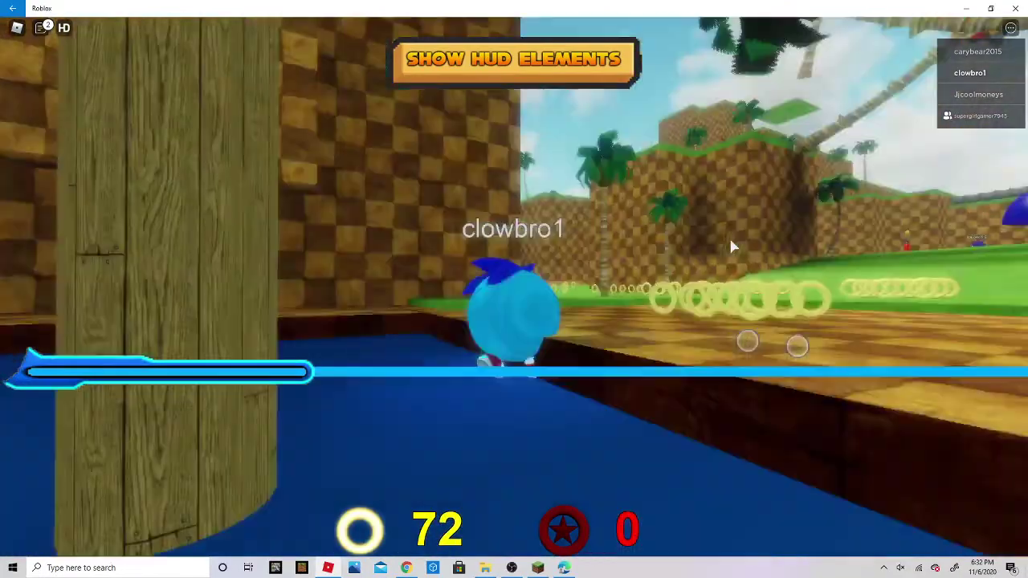
key(w)
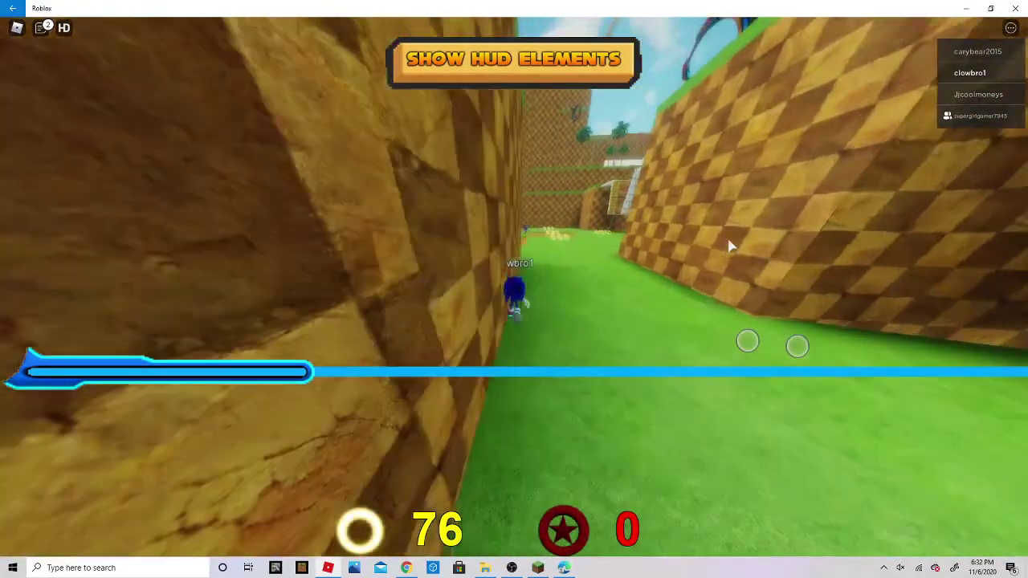
key(w)
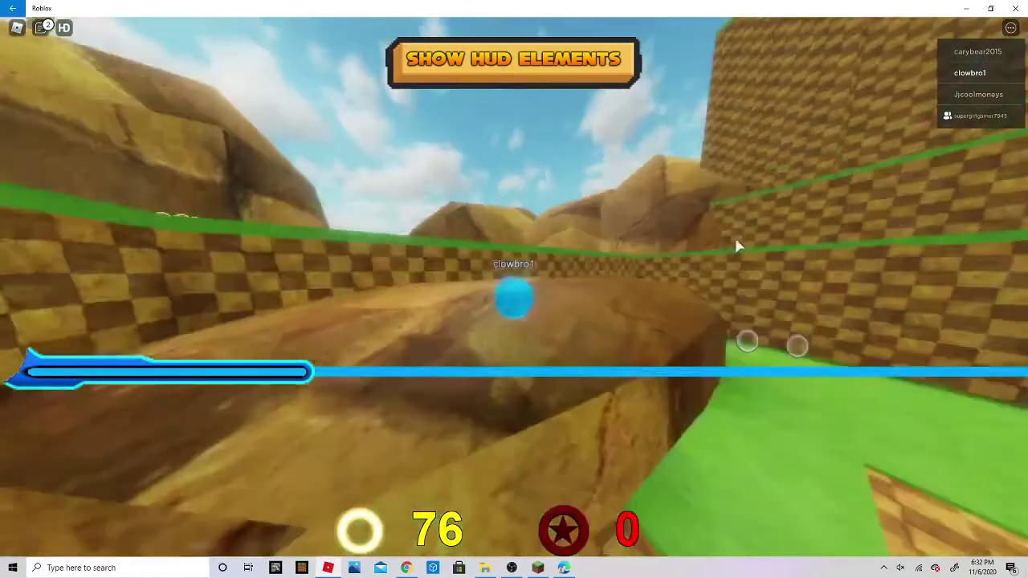
key(w)
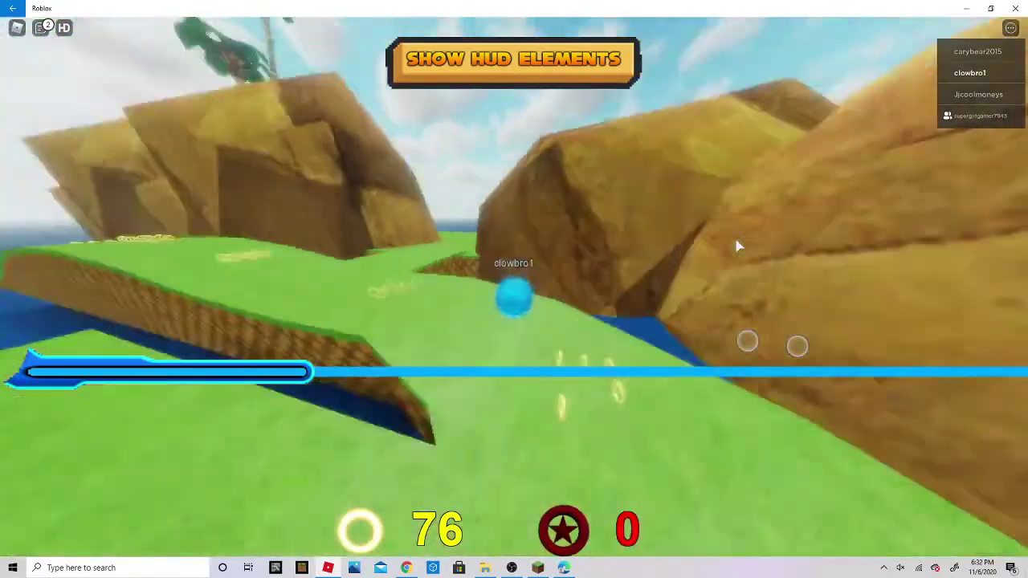
key(w)
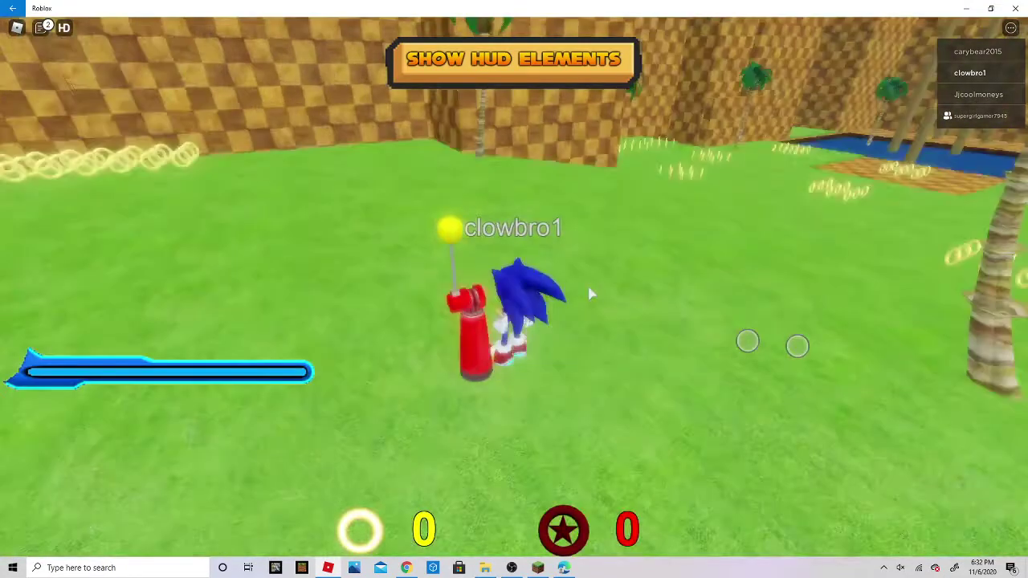
Run from the checkpoint through the canyon to the wooden wall in the grassy area
key(w)
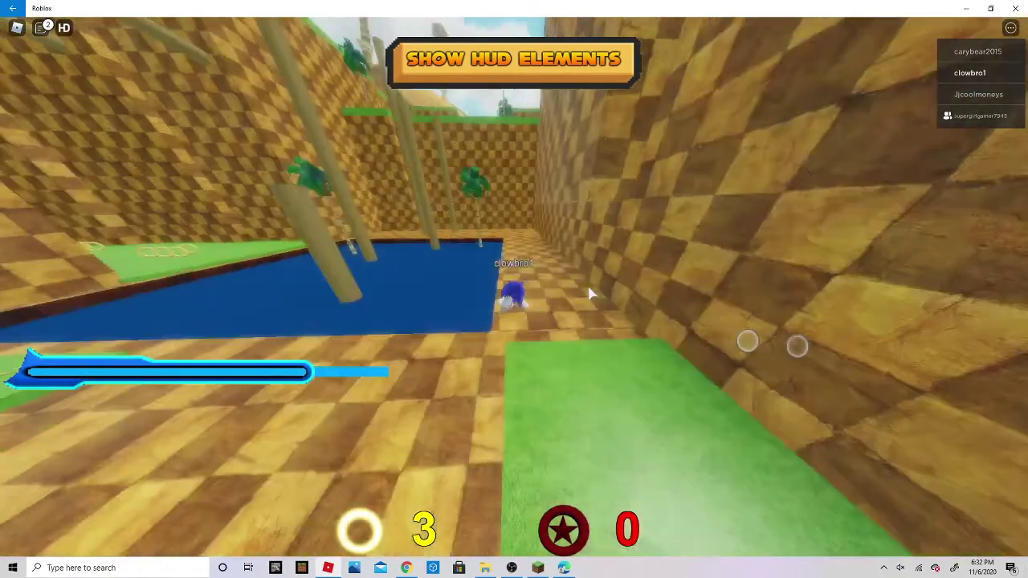
key(w)
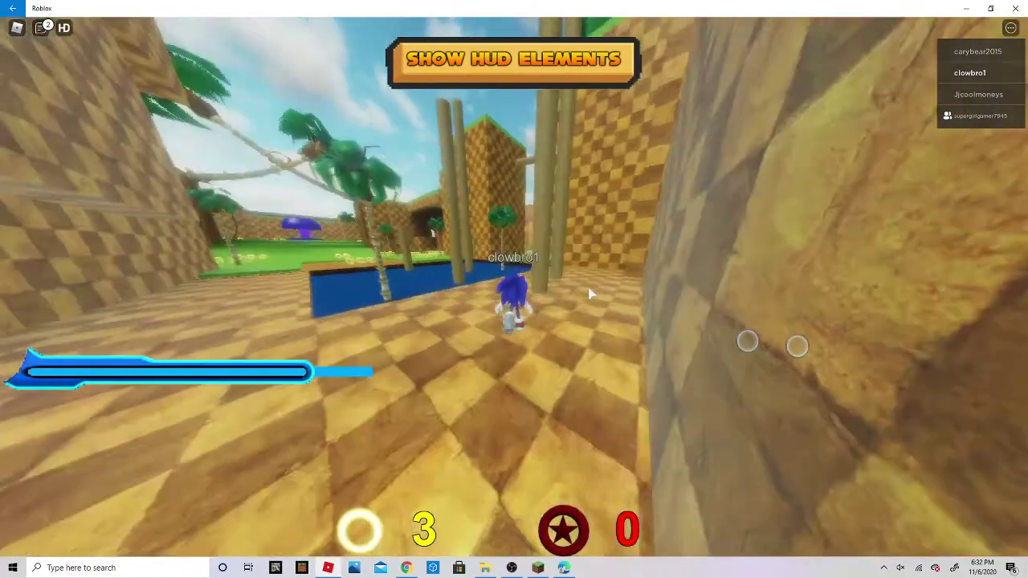
key(w)
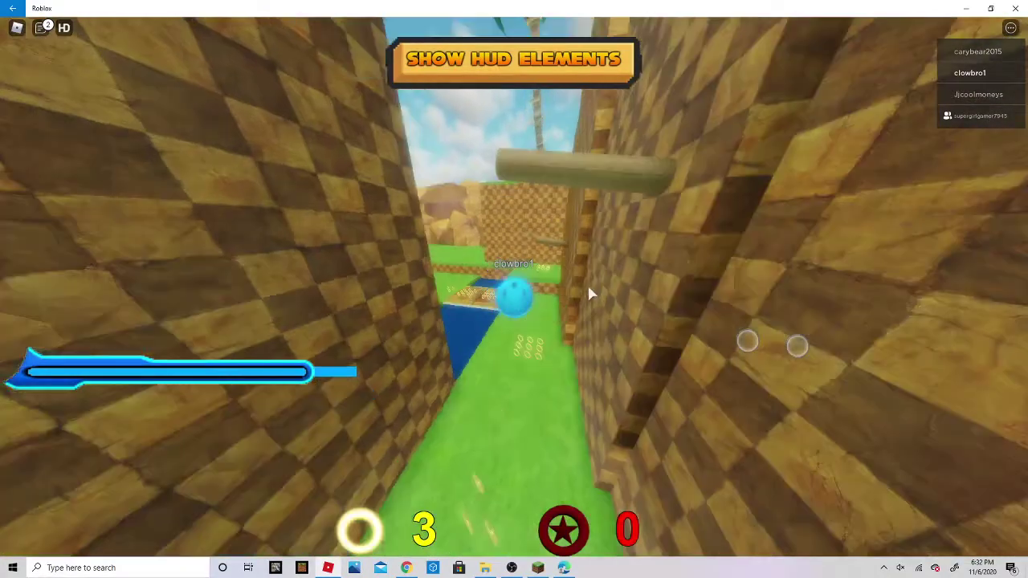
key(w)
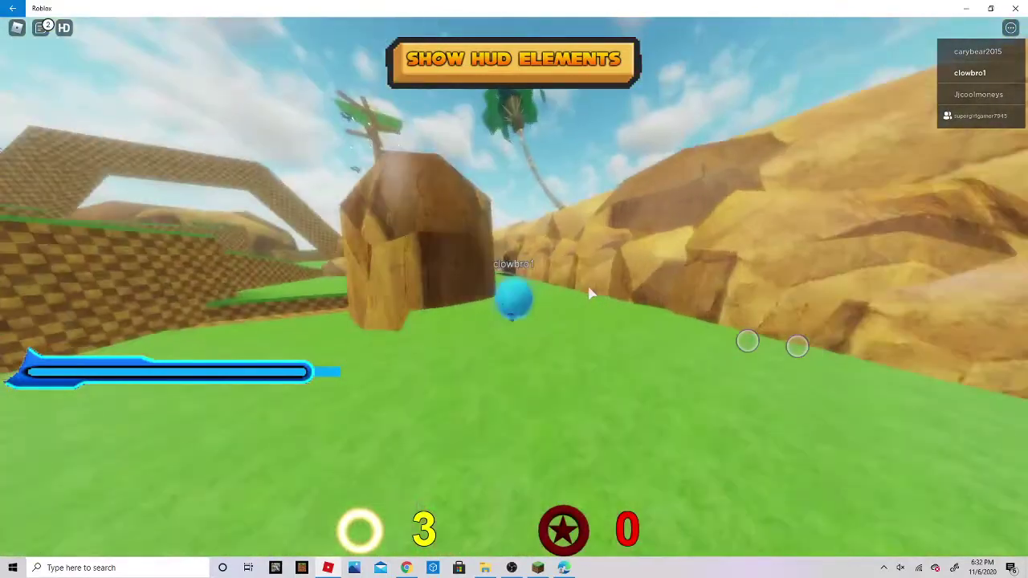
key(w)
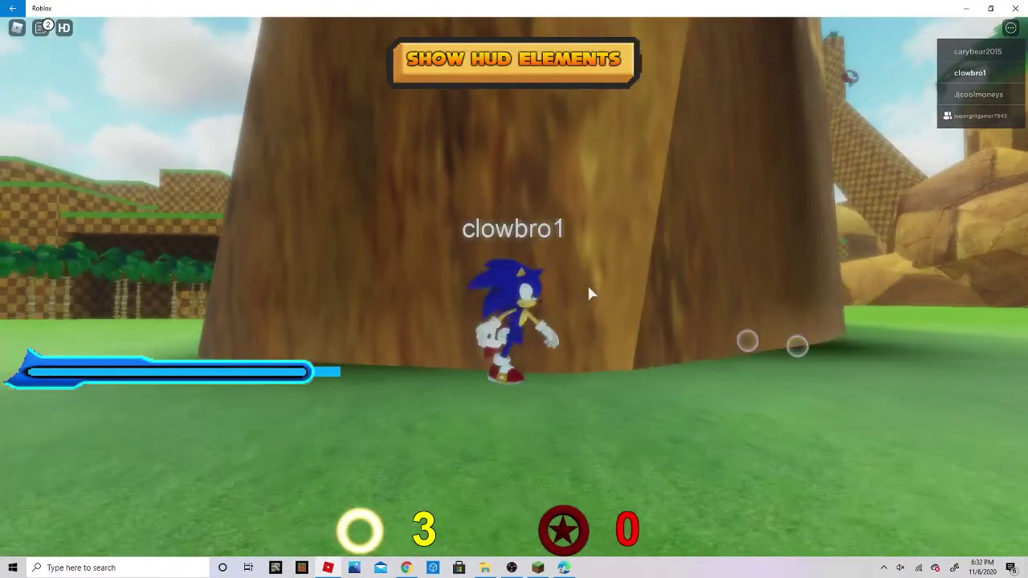
key(w)
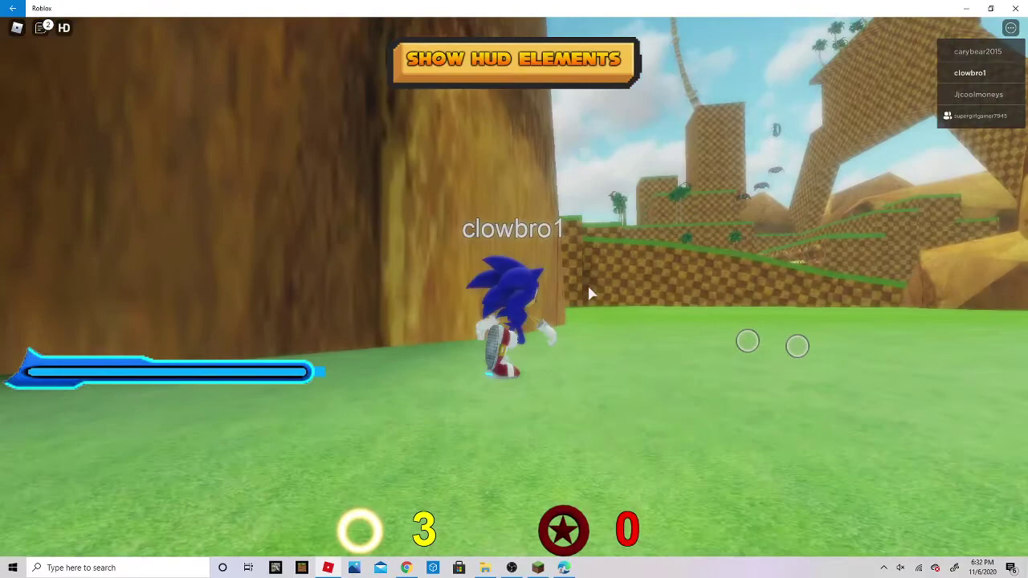
Spin-dash along the checkered wall through the tunnel and leap onto the ring row
key(w)
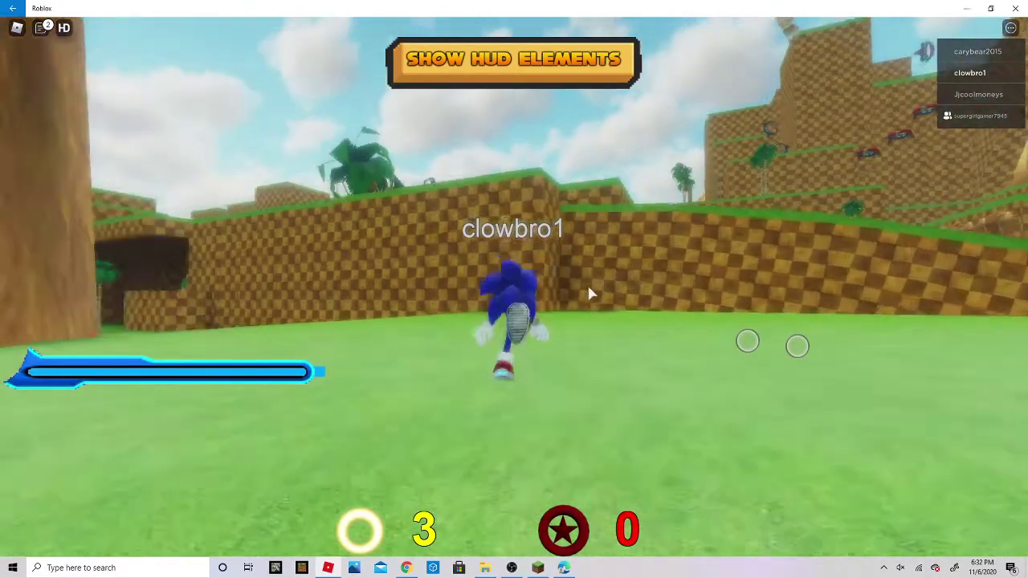
key(w)
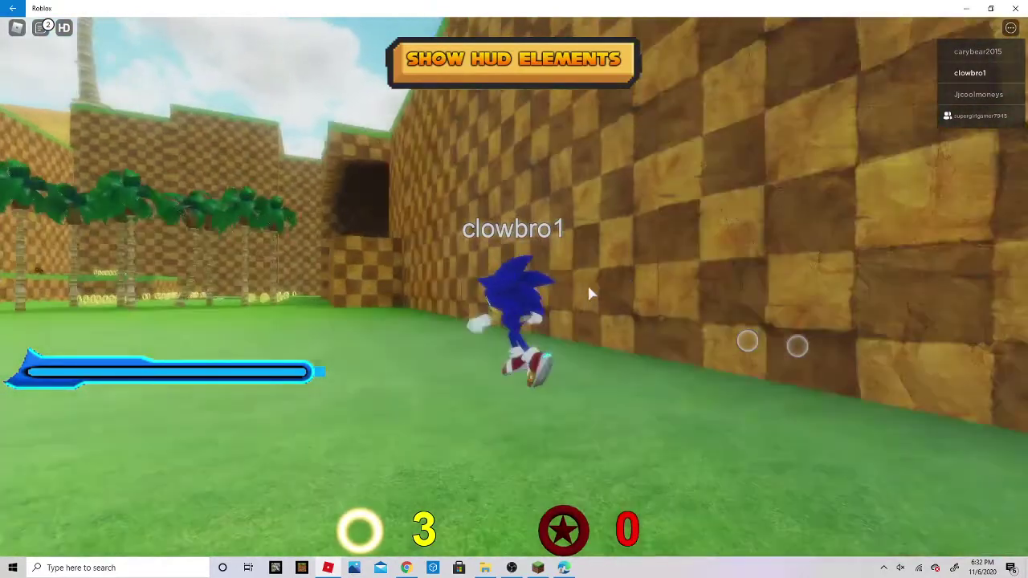
key(w)
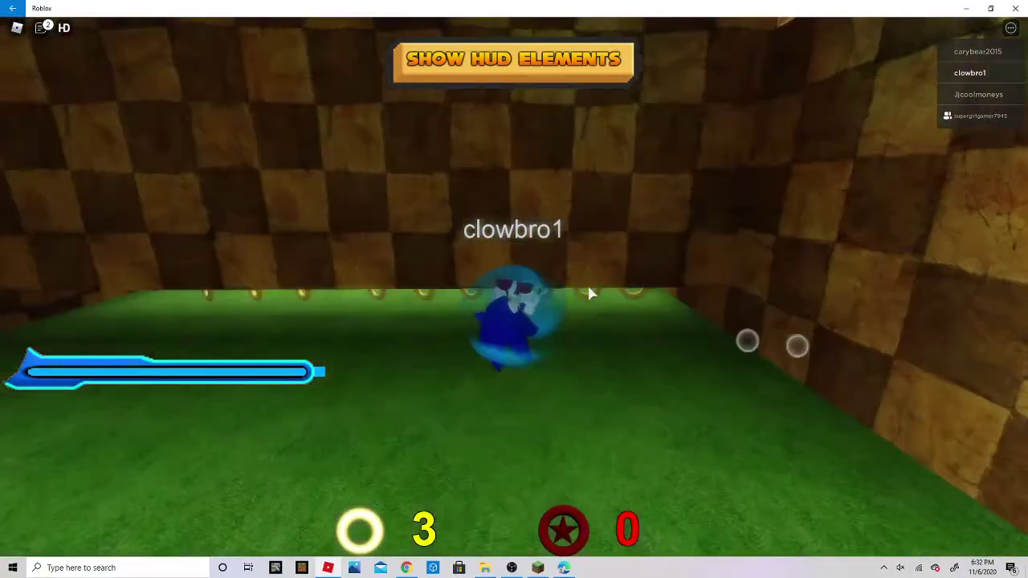
key(w)
key(space)
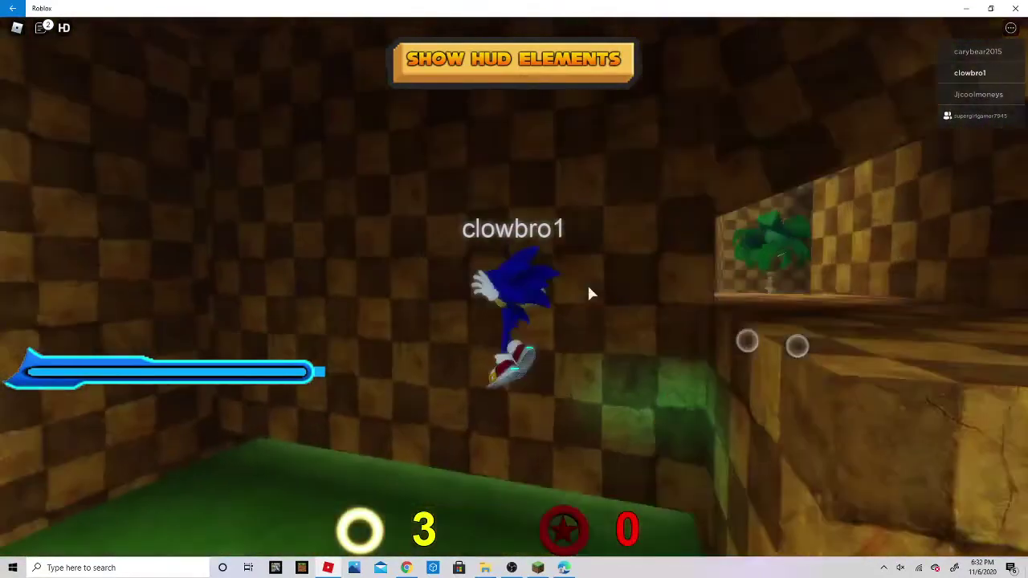
key(w)
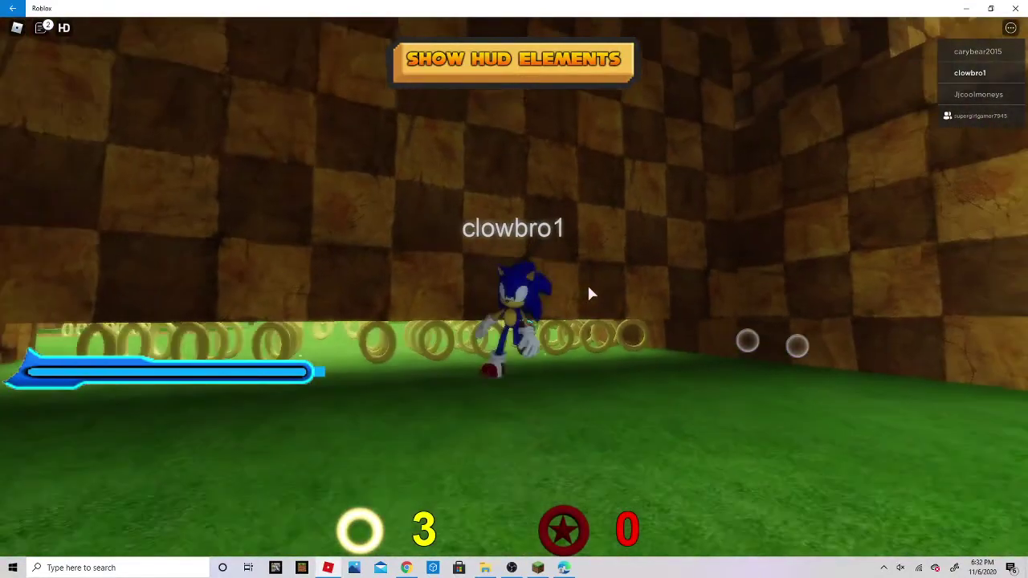
Run left along the rings and spin-dash up the checkered wall into the corner
key(a)
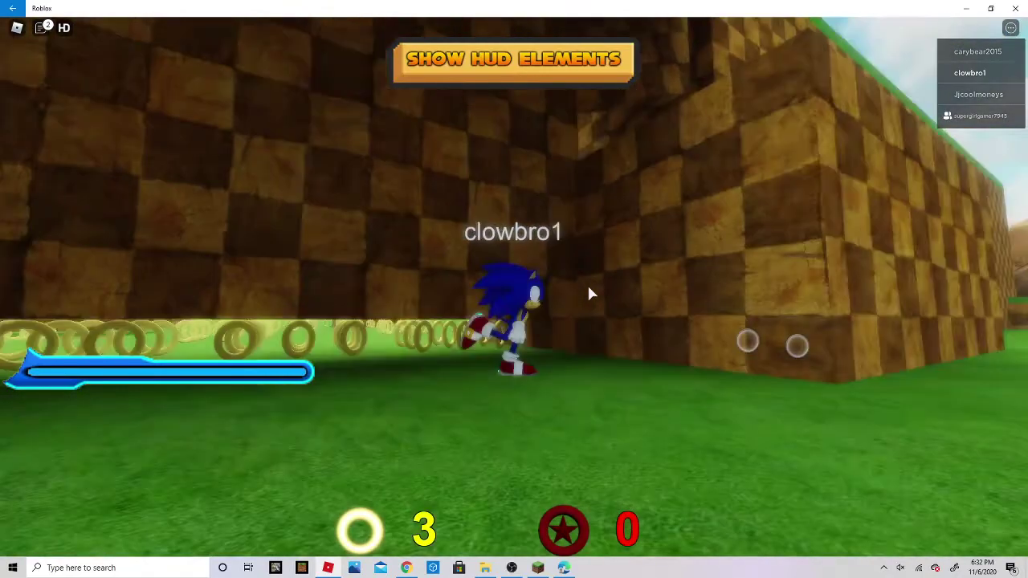
key(w)
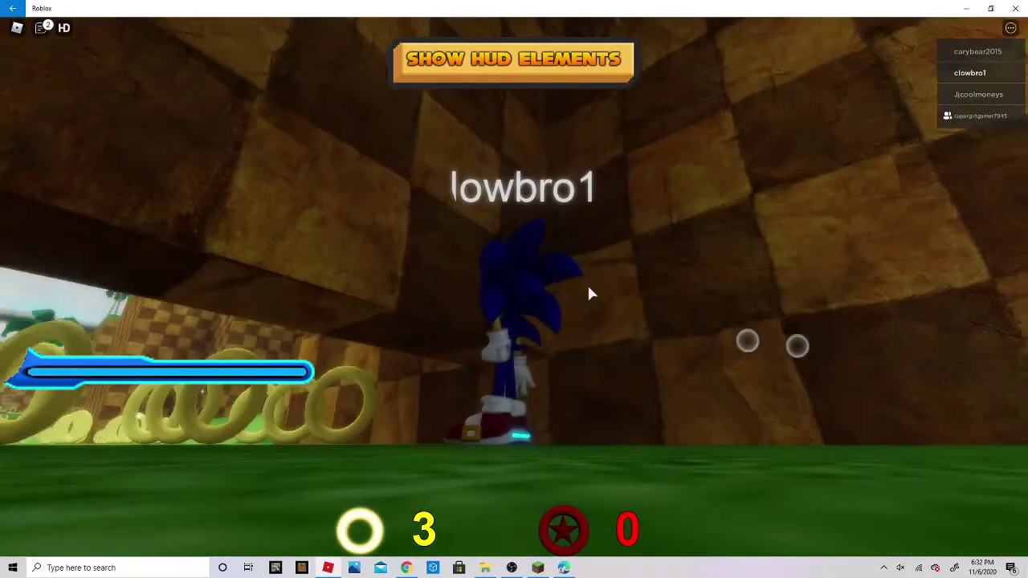
key(w)
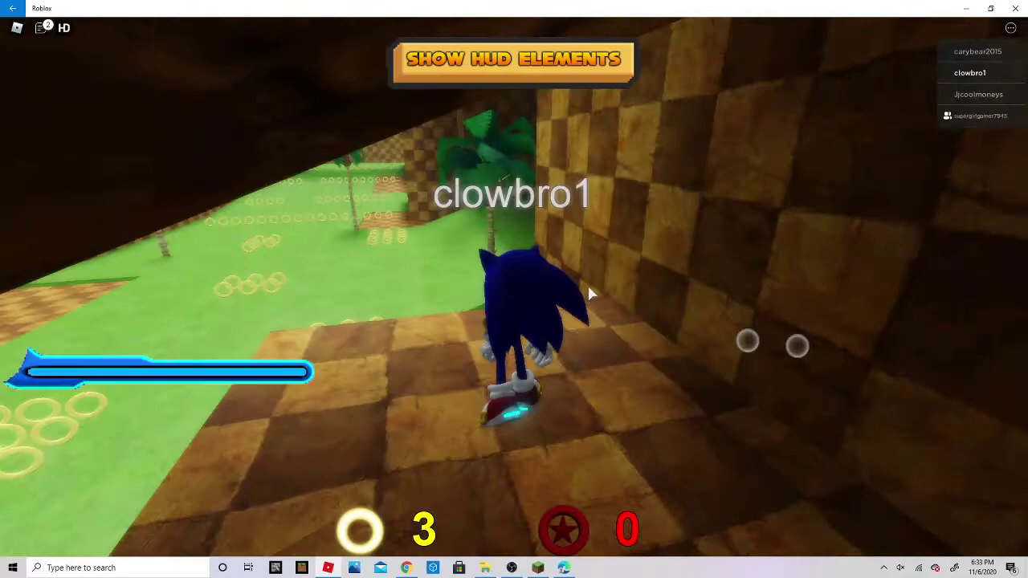
key(w)
key(w)
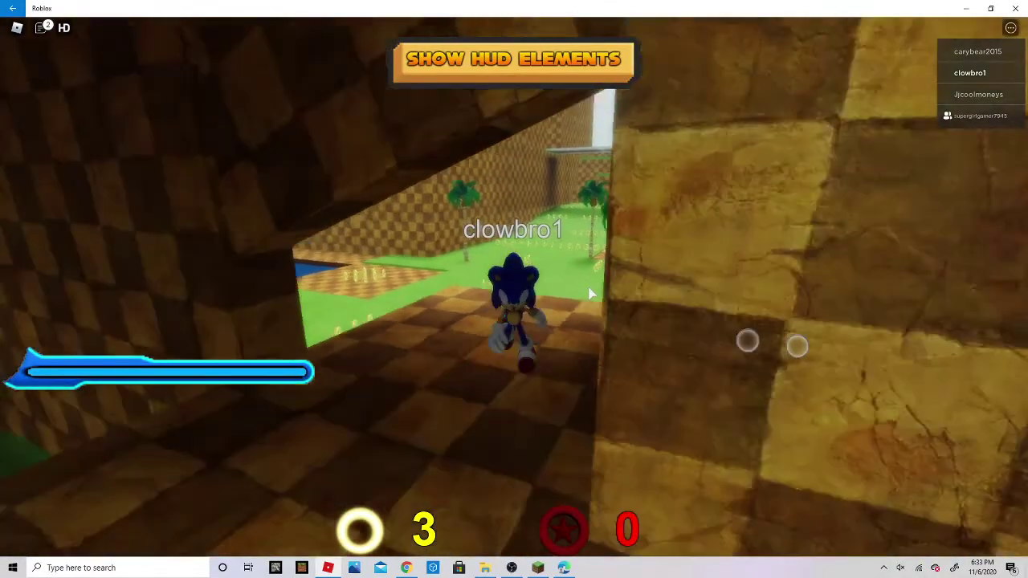
key(w)
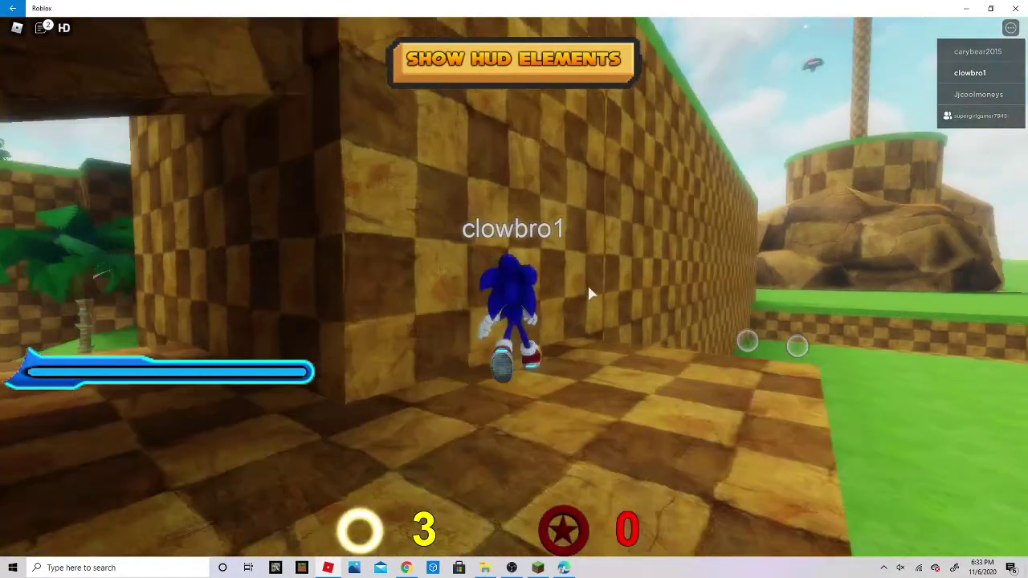
key(w)
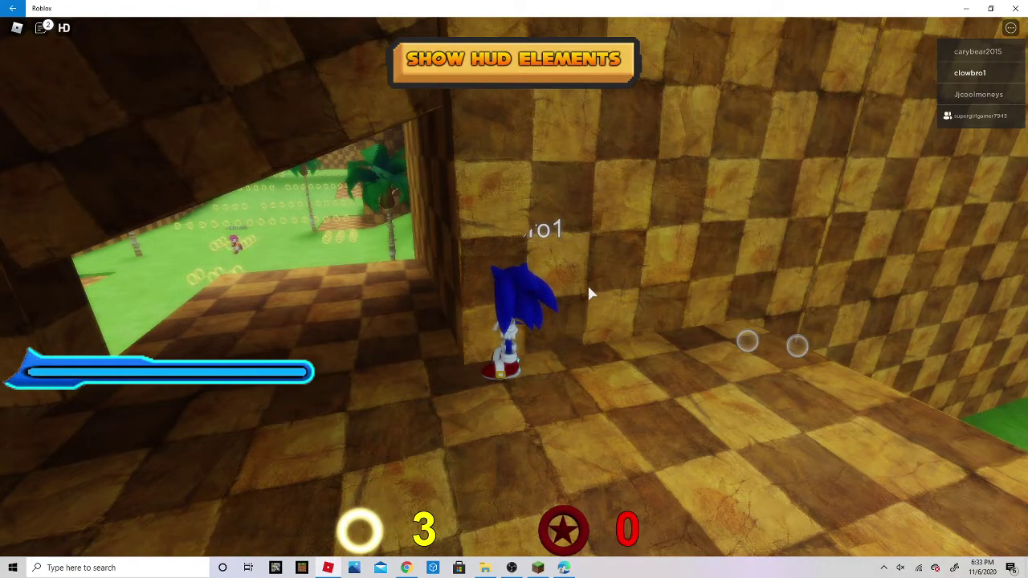
Run Sonic out of the corner, through the canyon and along the beach past the cliff
key(w)
key(w)
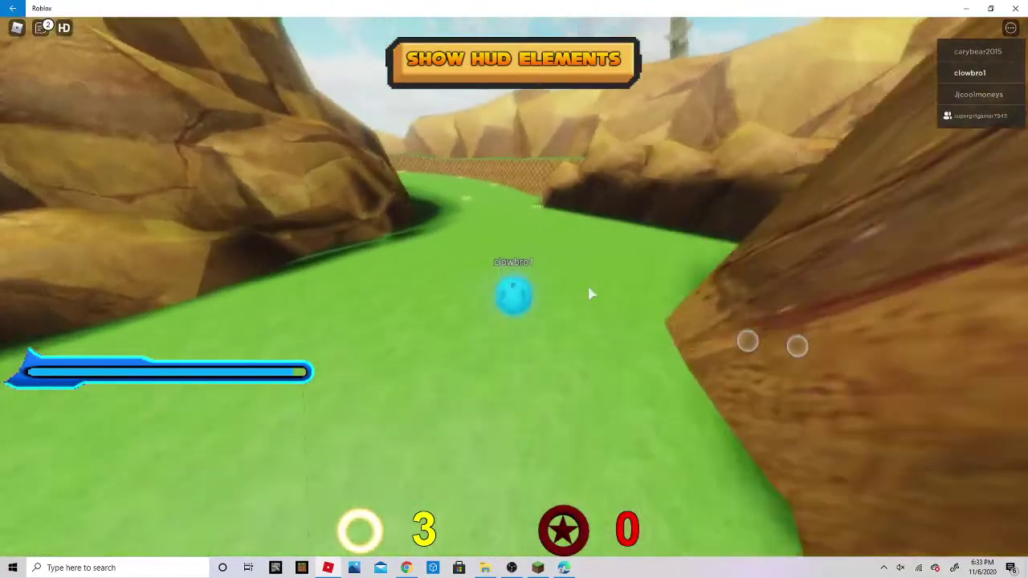
key(w)
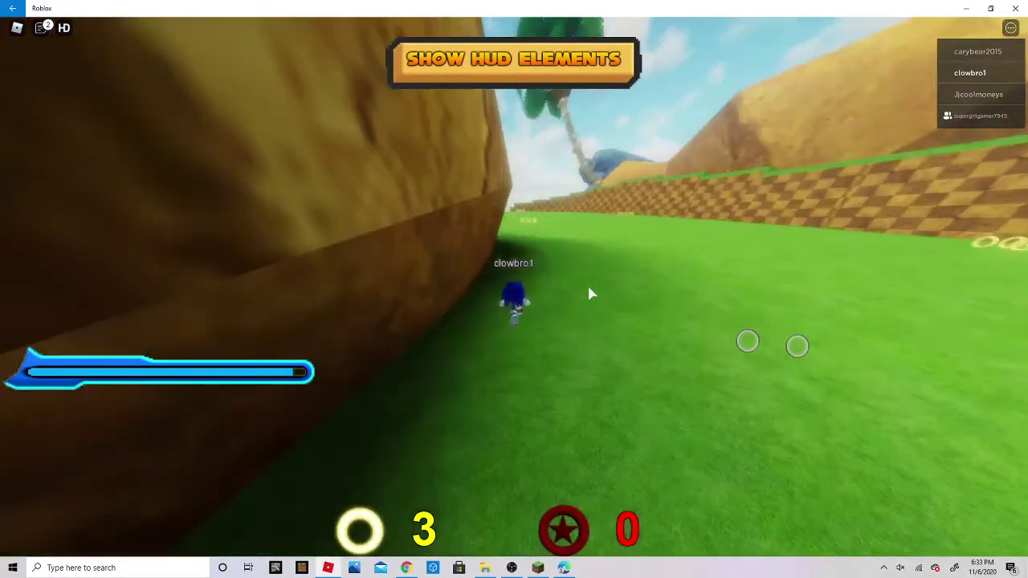
key(w)
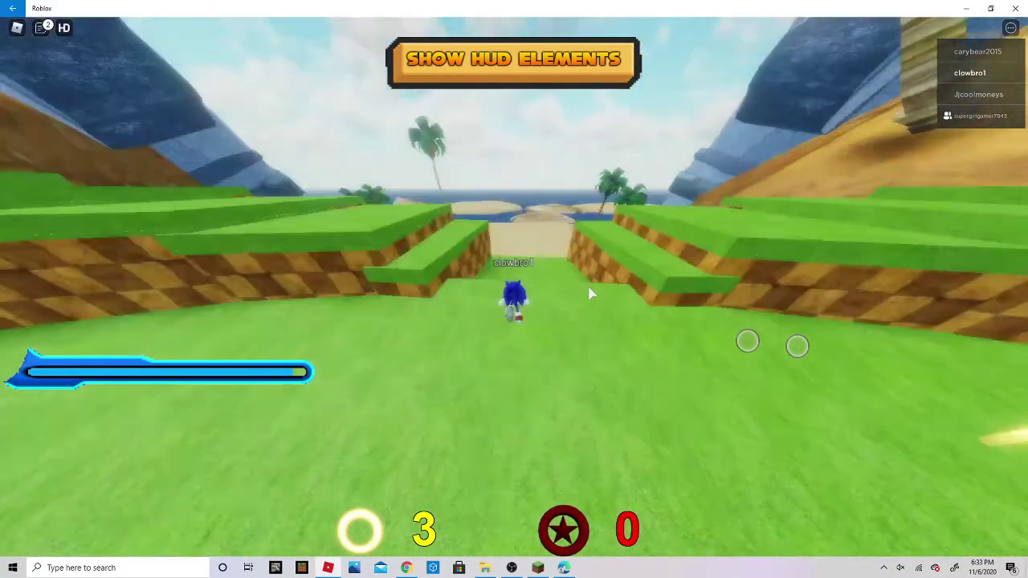
key(w)
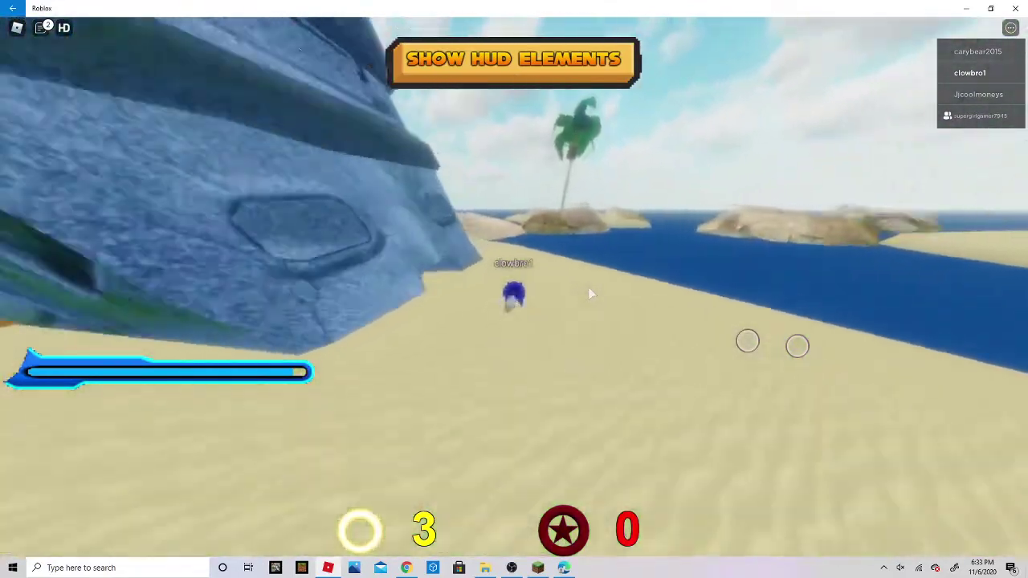
key(w)
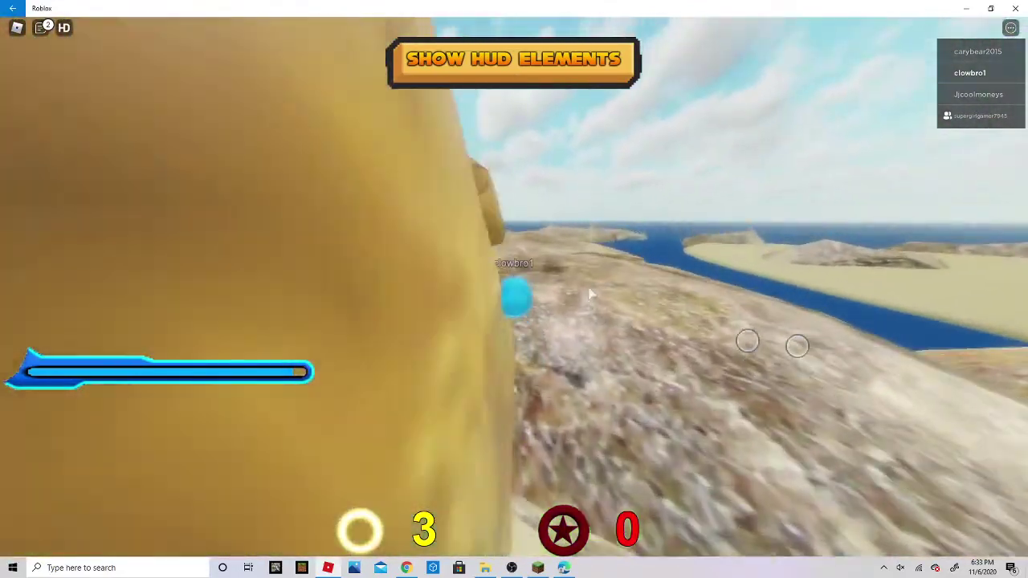
key(w)
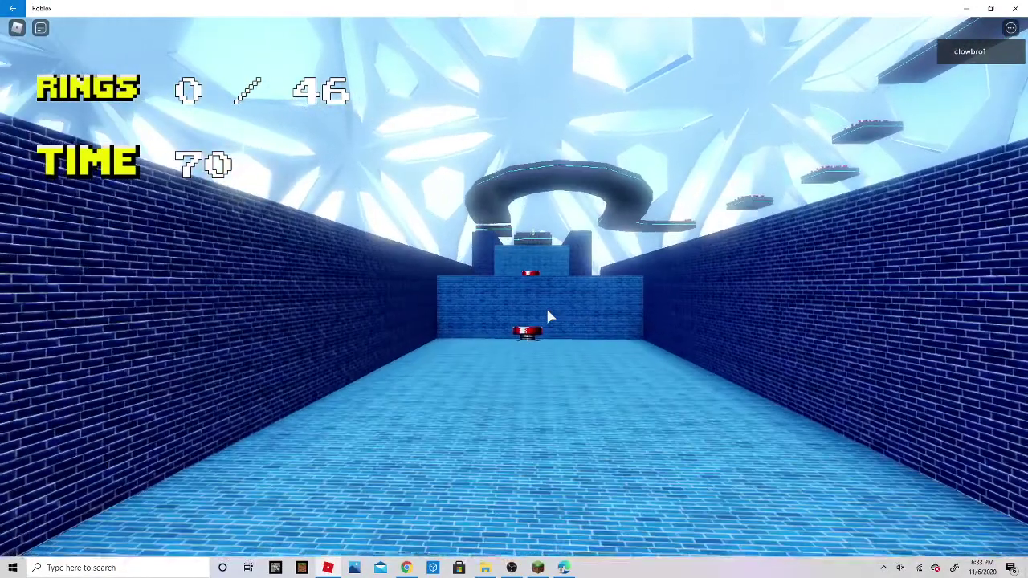
Run the brick corridor under the loop arch, grab the platform ring, then drop off
key(w)
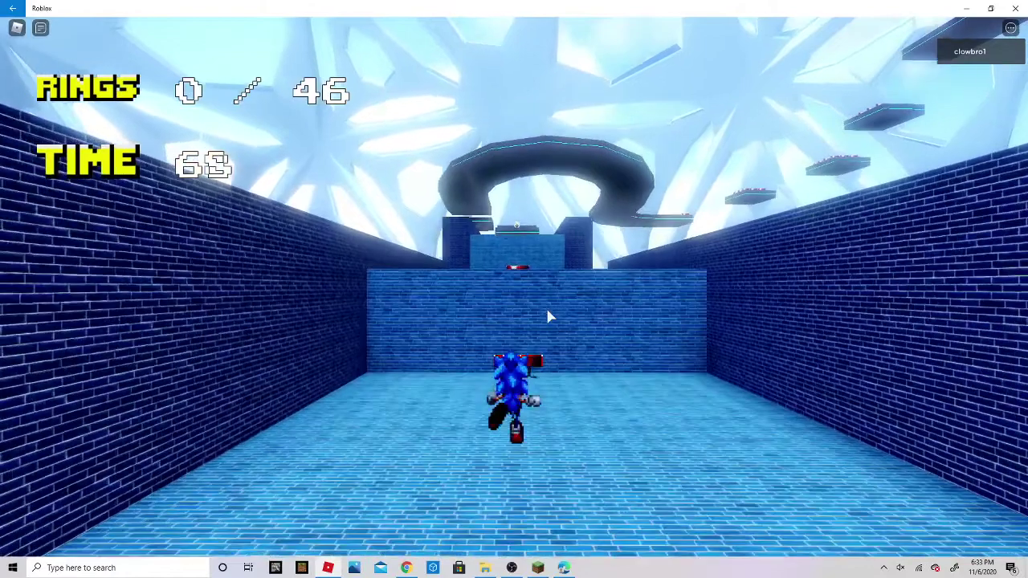
key(w)
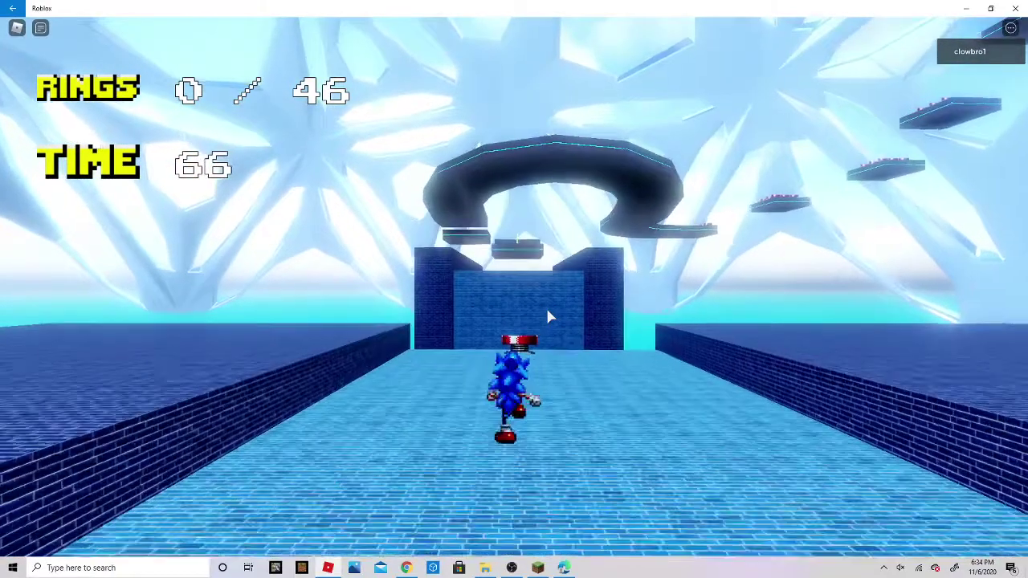
key(w)
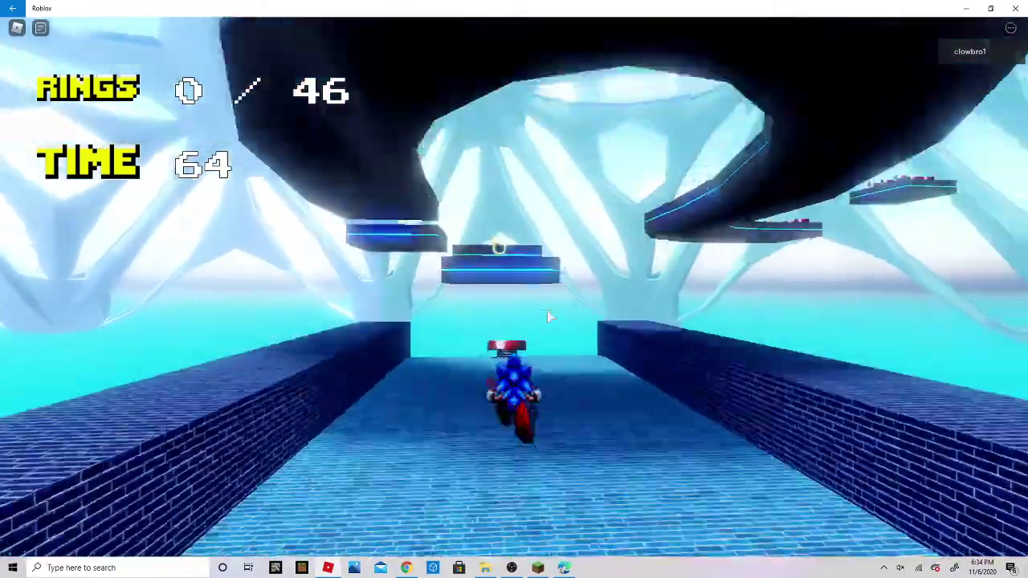
key(w)
key(space)
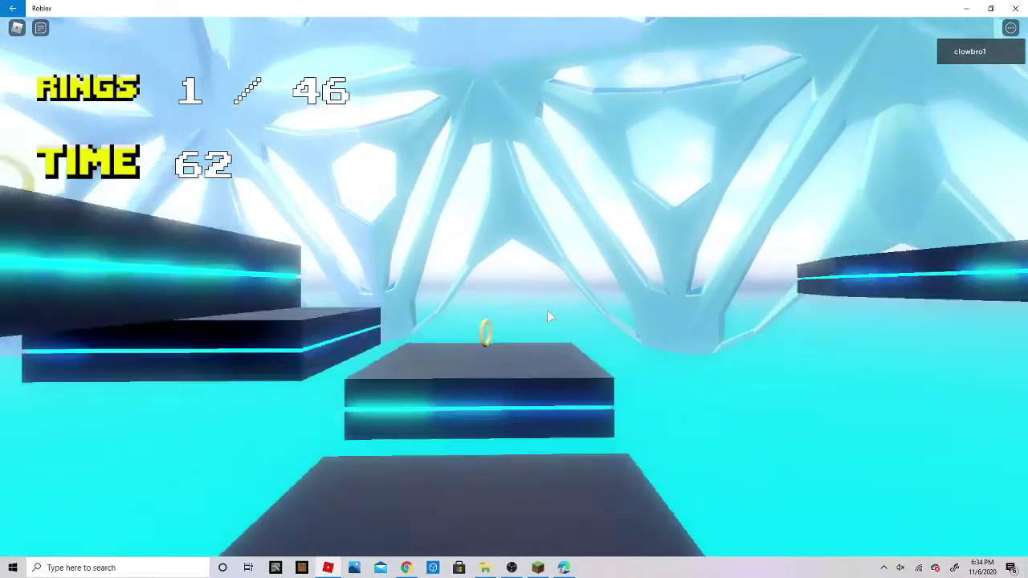
key(w)
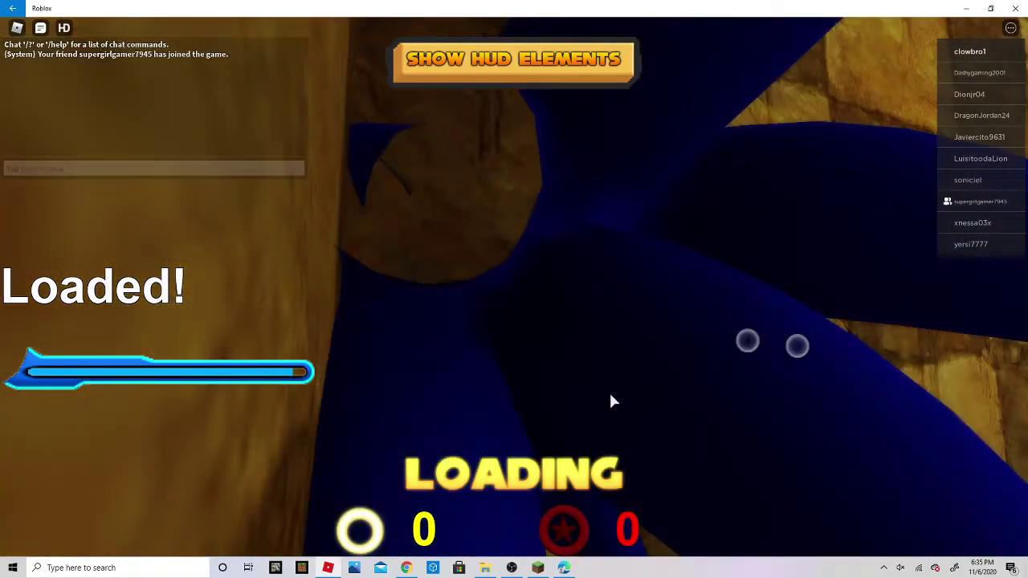
Run, jump and roll through the canyon and grass, collecting rings near the water cliff
key(w)
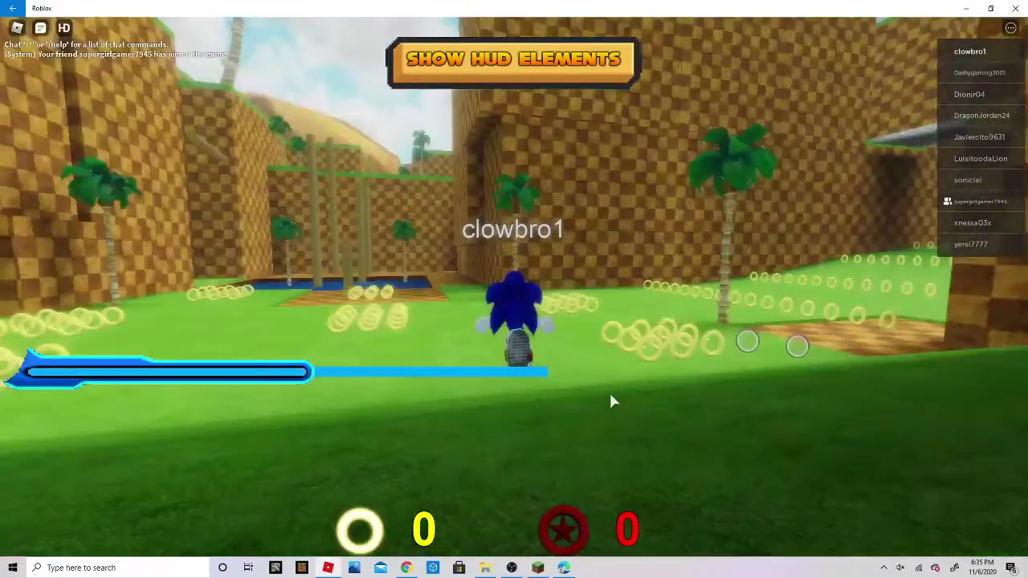
key(w)
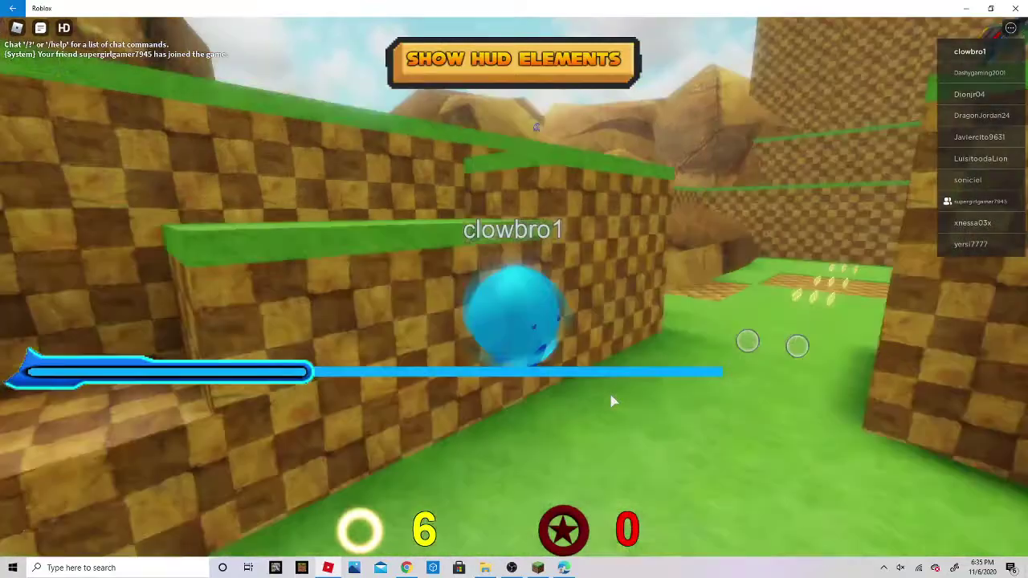
key(w)
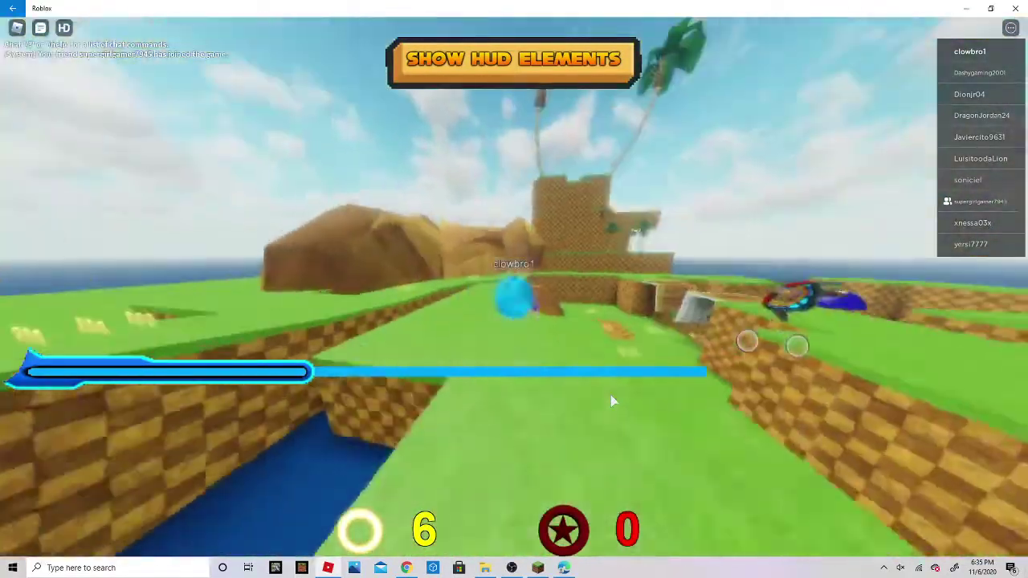
key(w)
key(space)
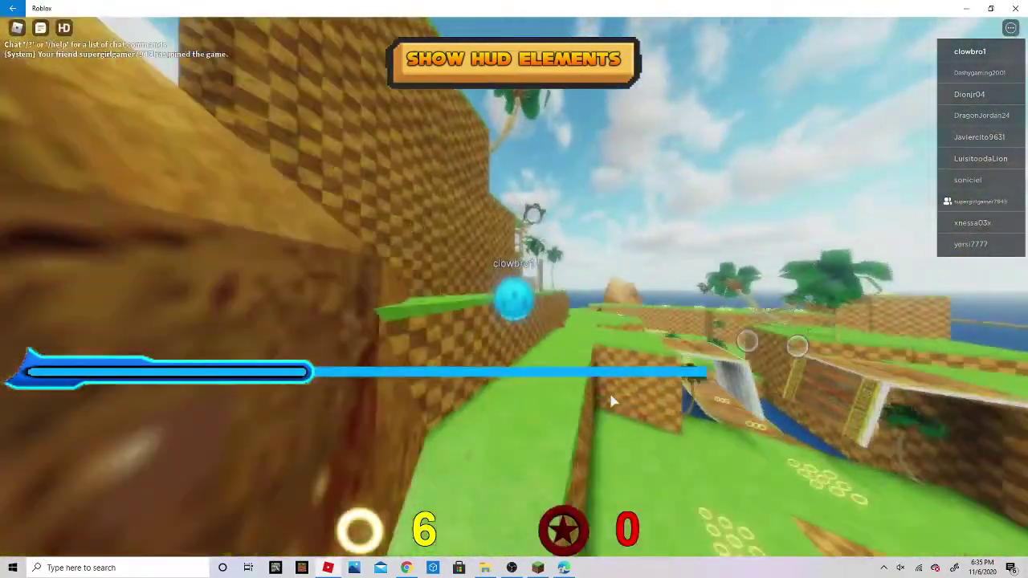
key(w)
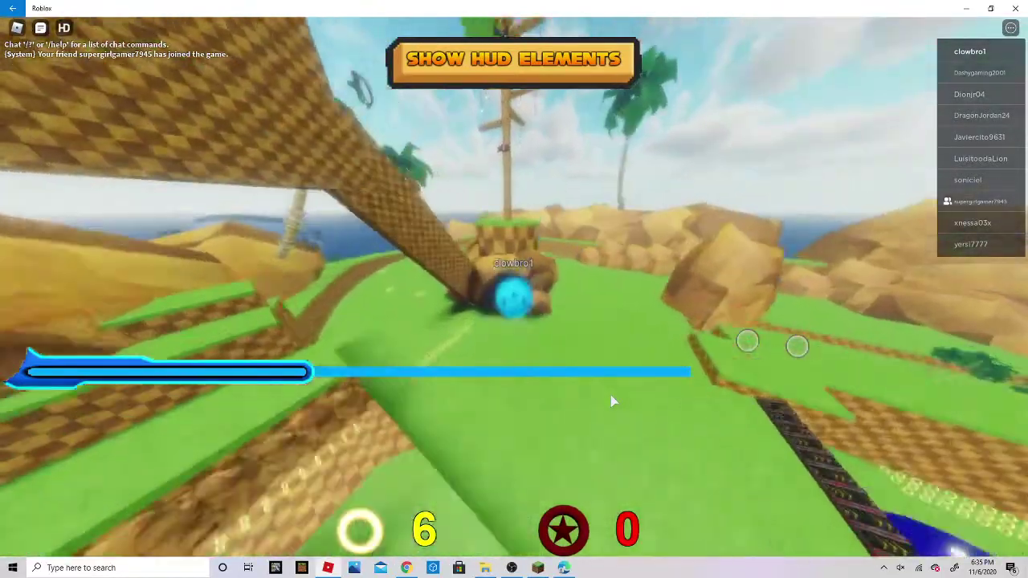
key(w)
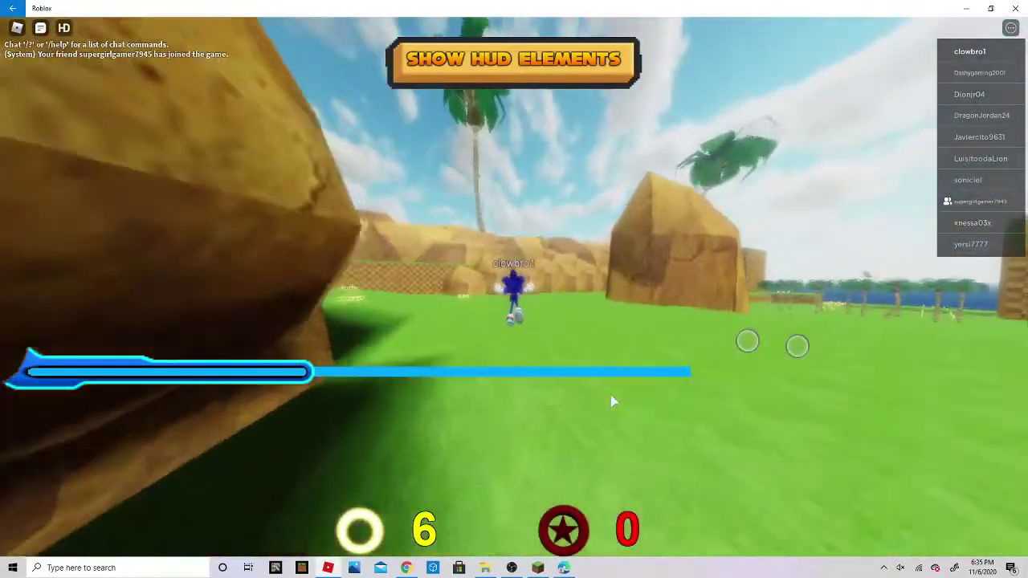
key(w)
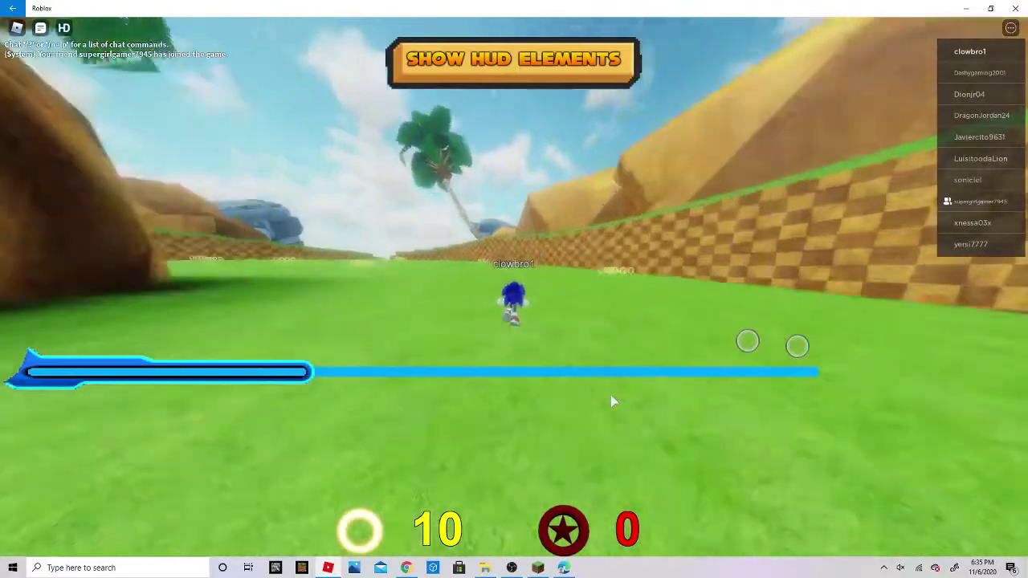
key(w)
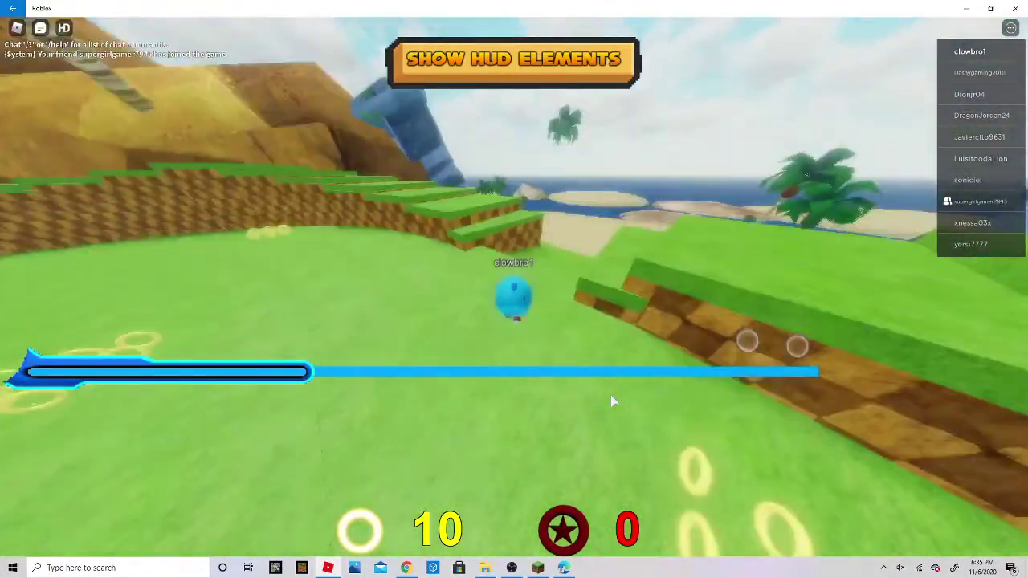
key(w)
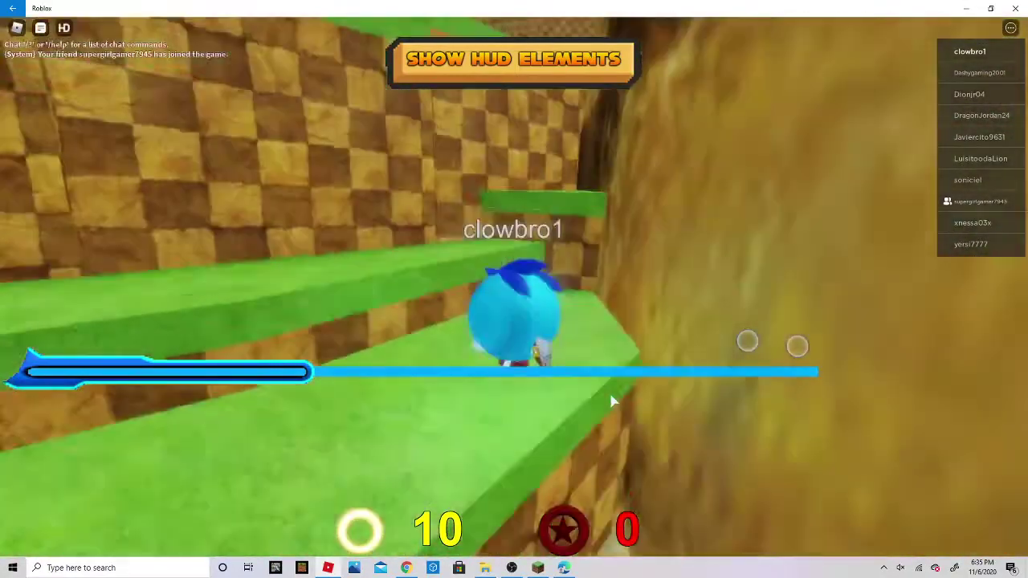
Run Sonic across the beach and up the rocky slope toward the checkered Green Hill structure
key(w)
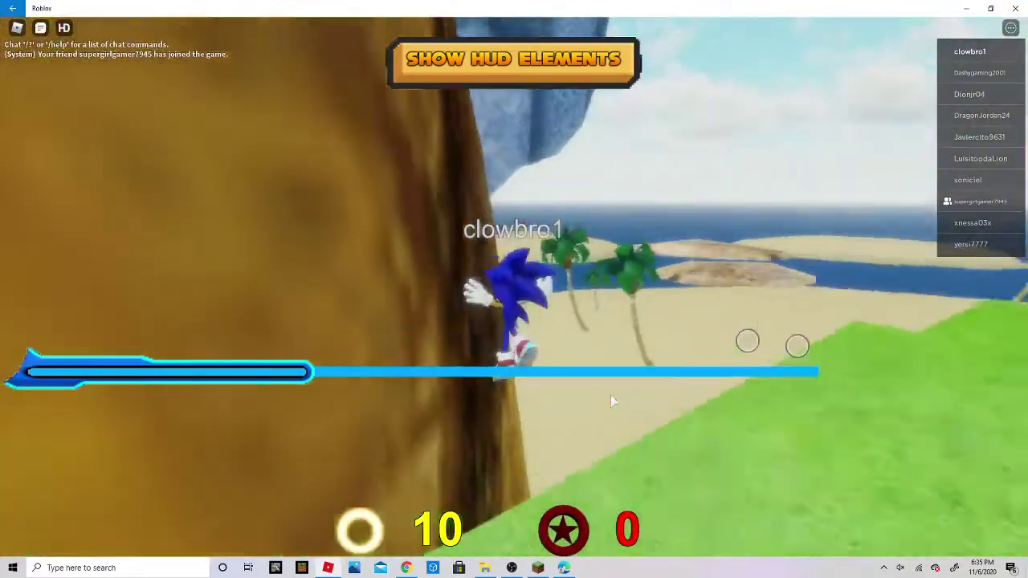
key(w)
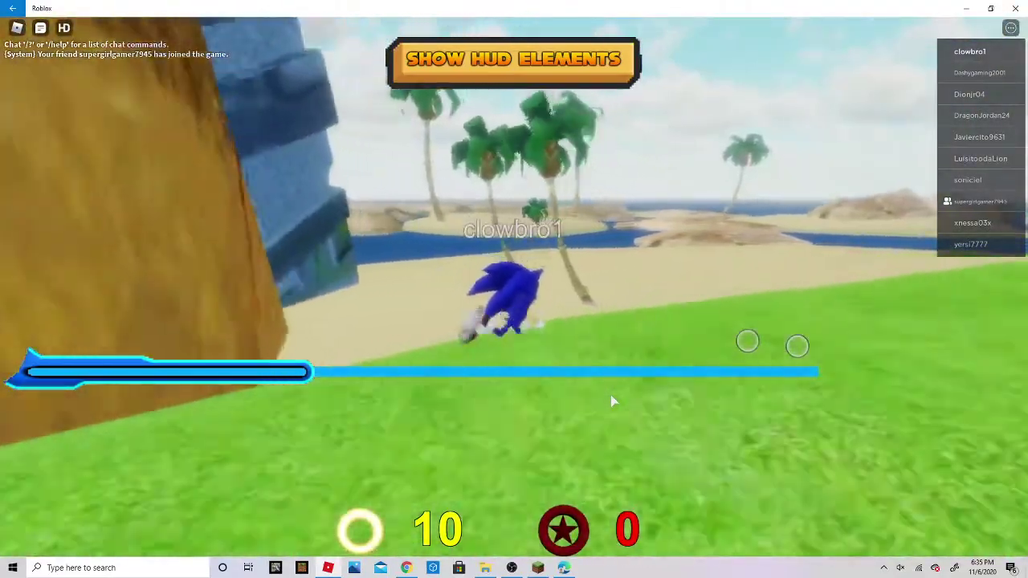
key(w)
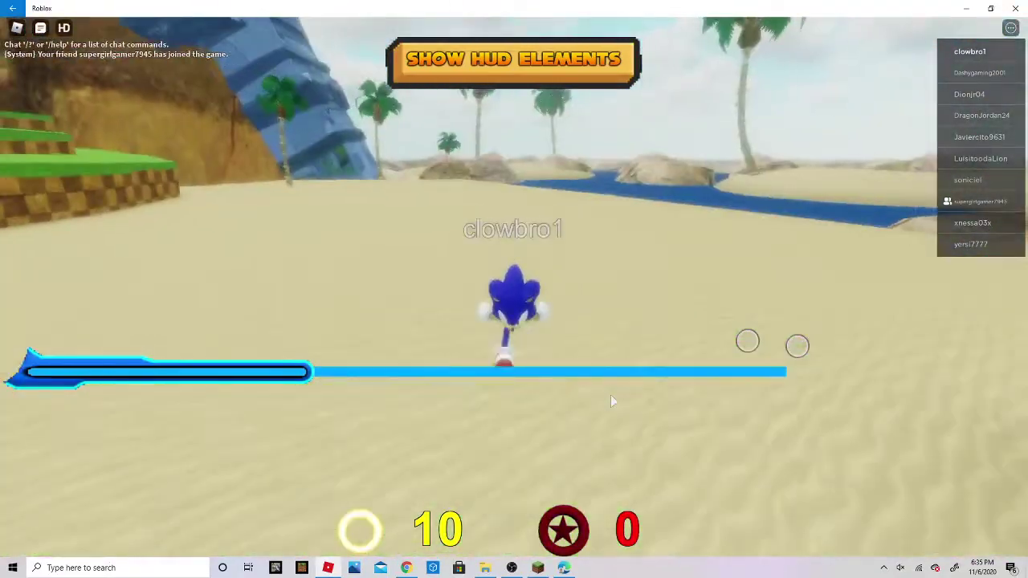
key(w)
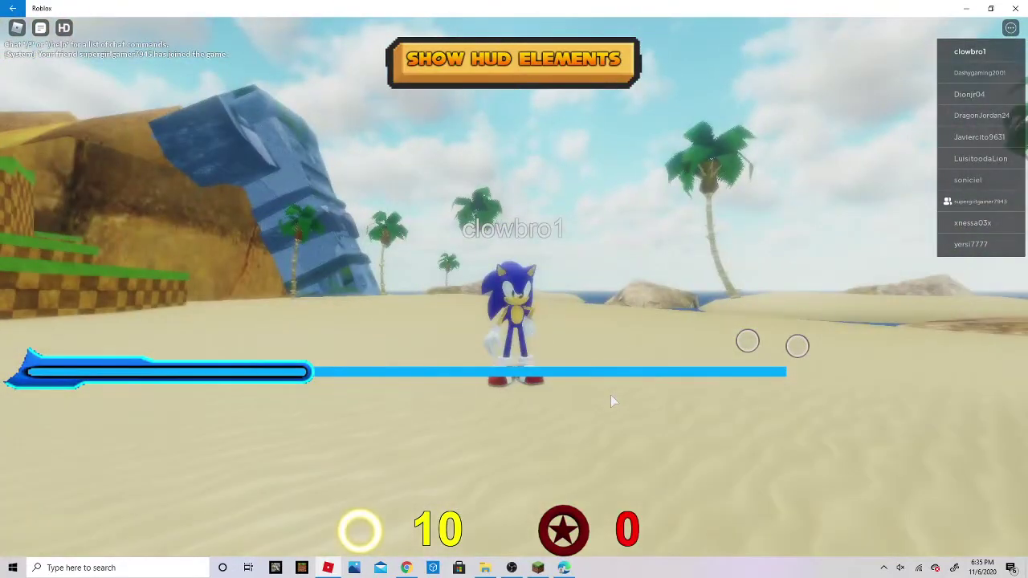
key(w)
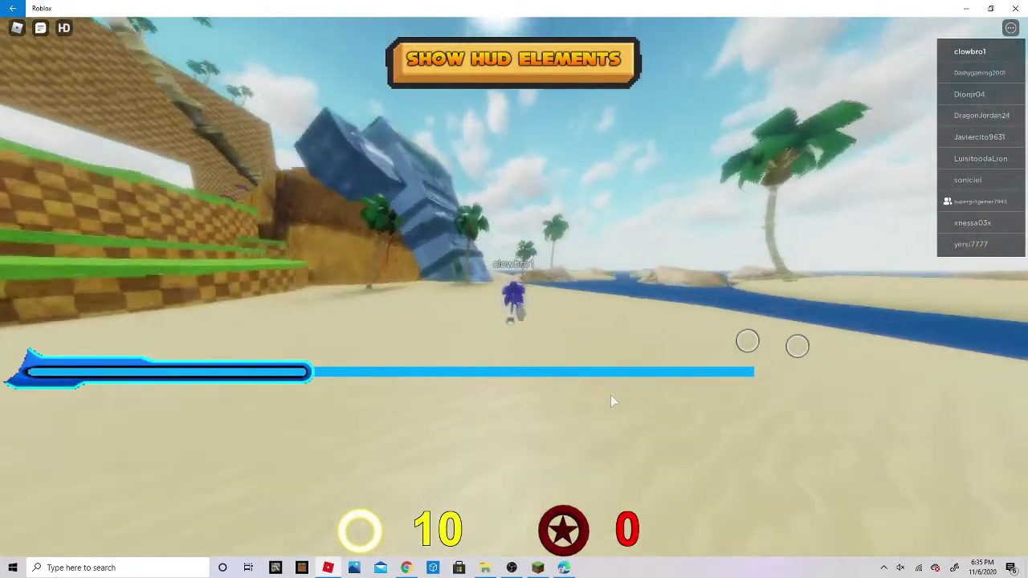
key(w)
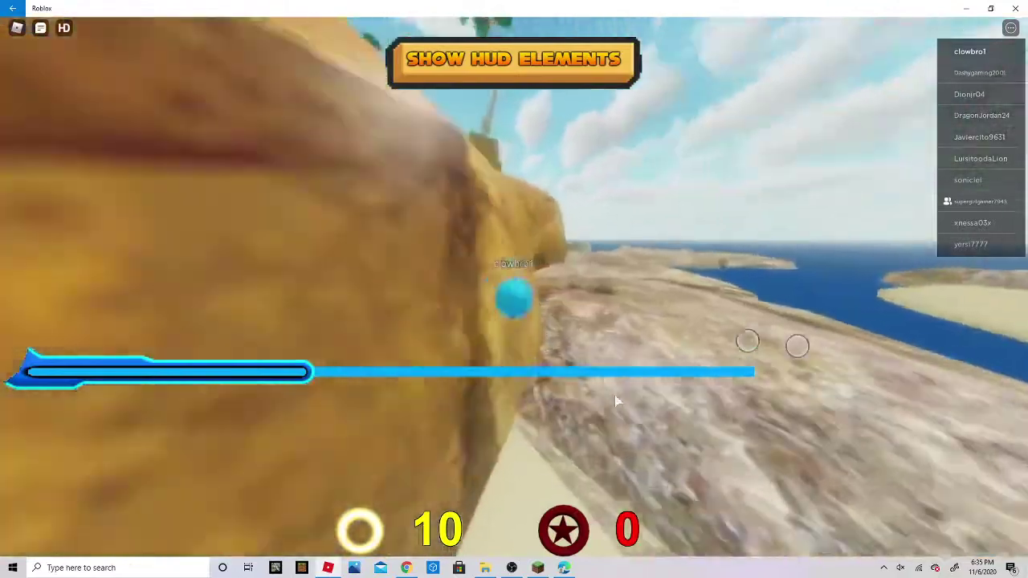
key(w)
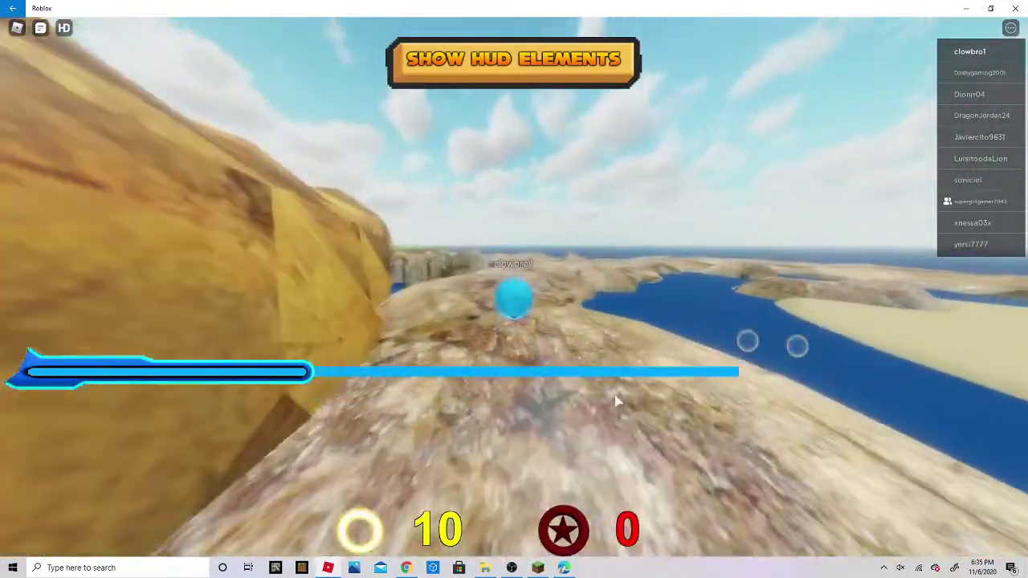
key(w)
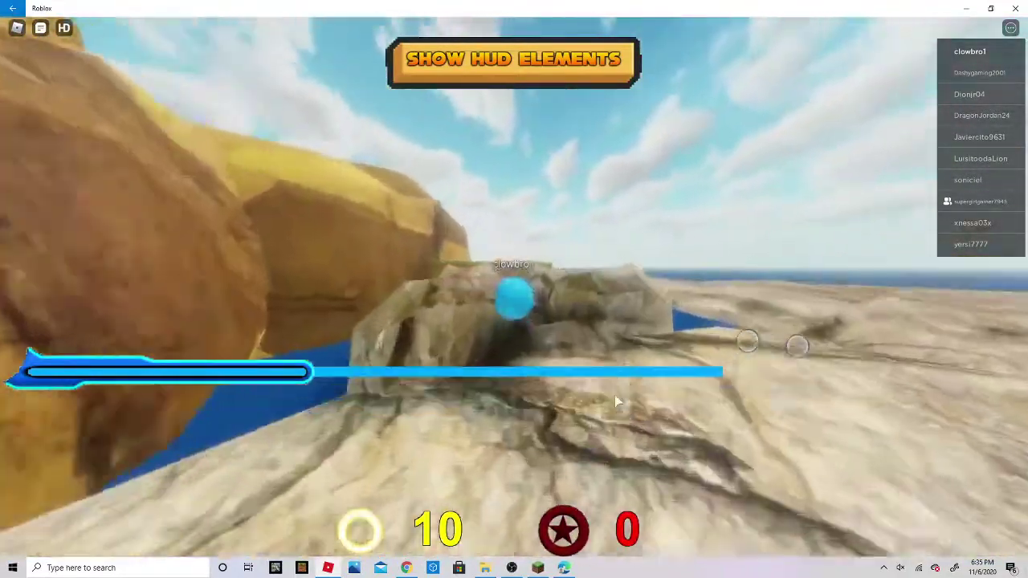
Pass through the giant ring and dash along the cliff into the canyon, reaching 15 rings
key(w)
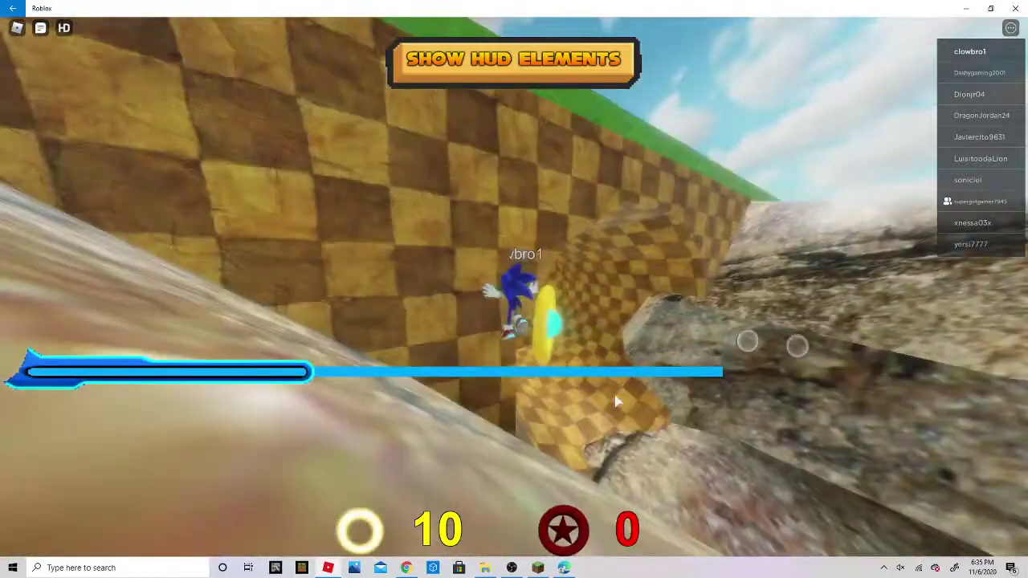
key(w)
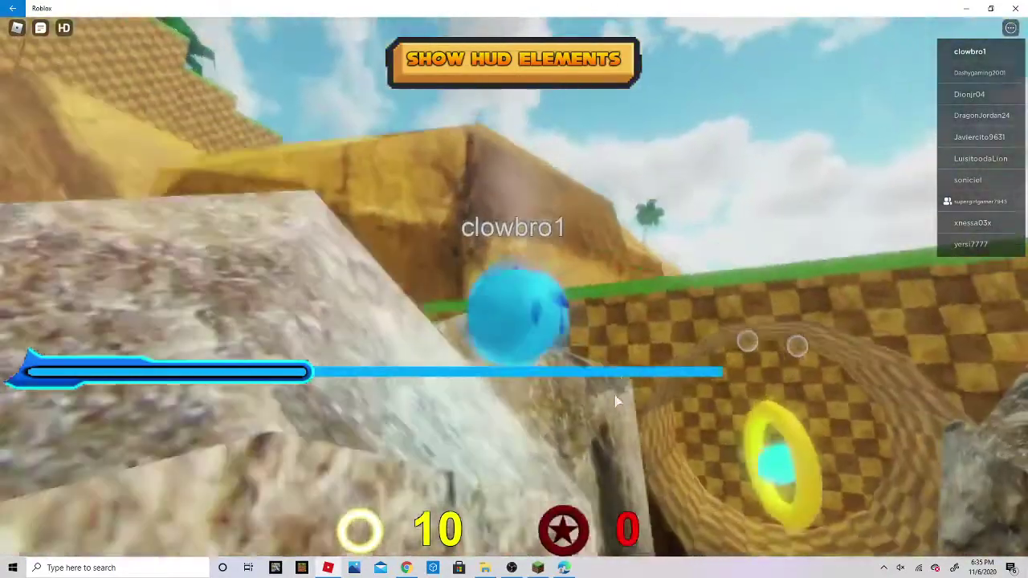
key(w)
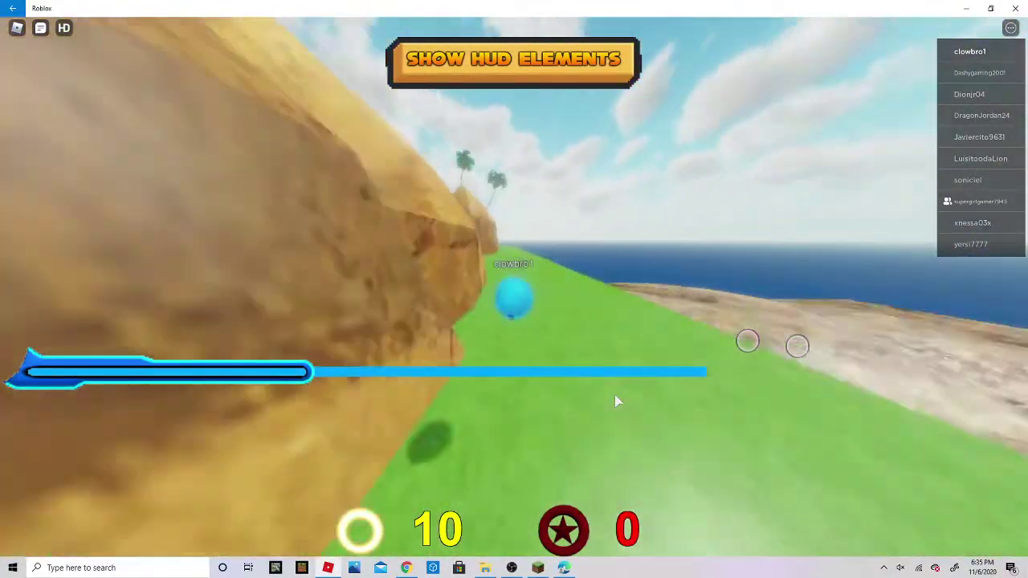
key(w)
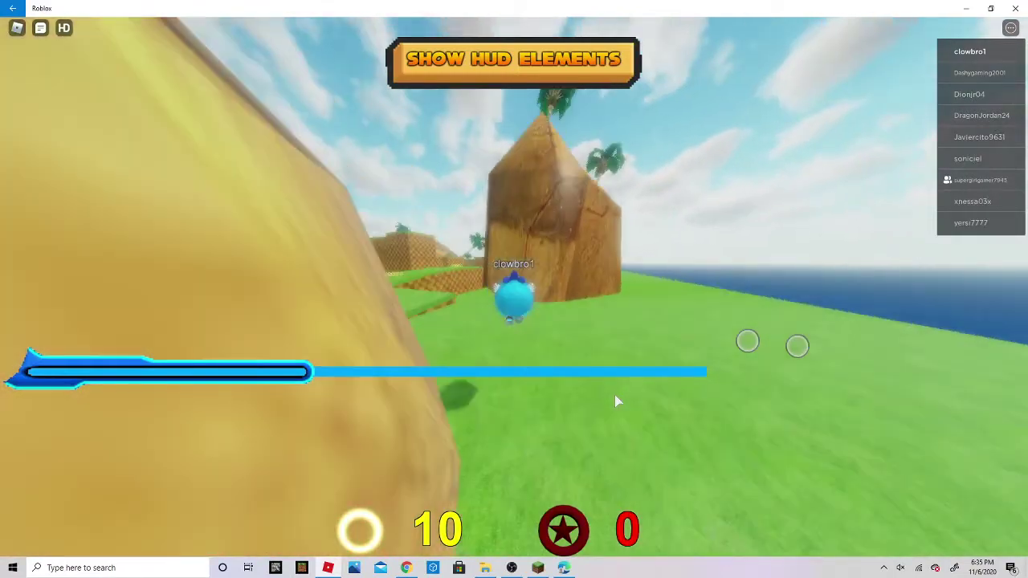
key(w)
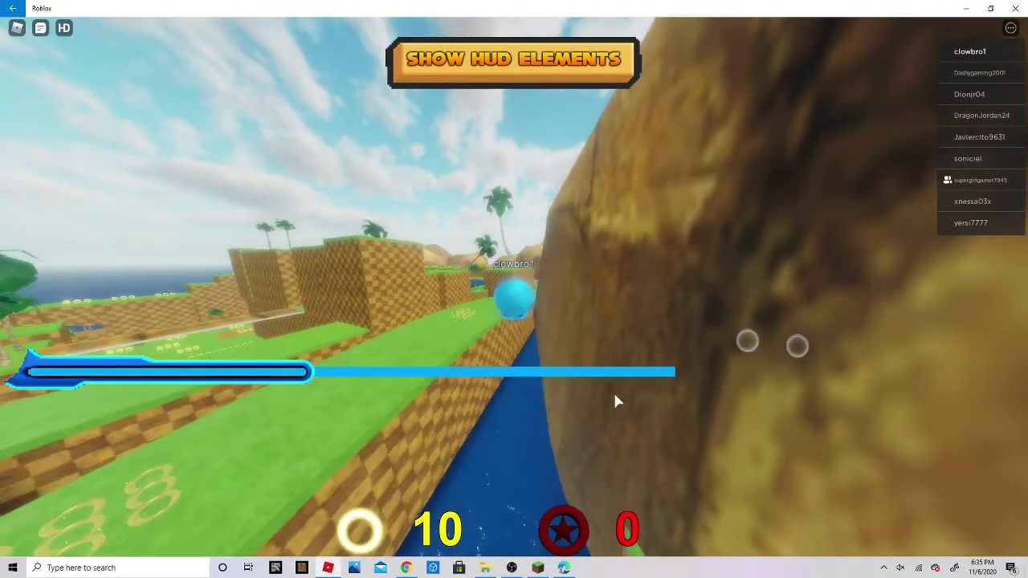
key(w)
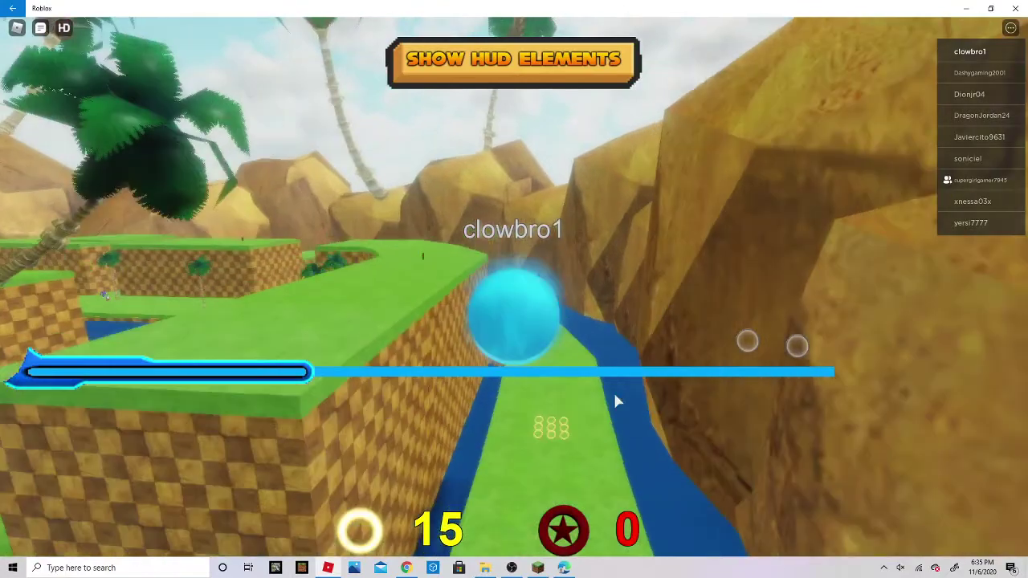
key(w)
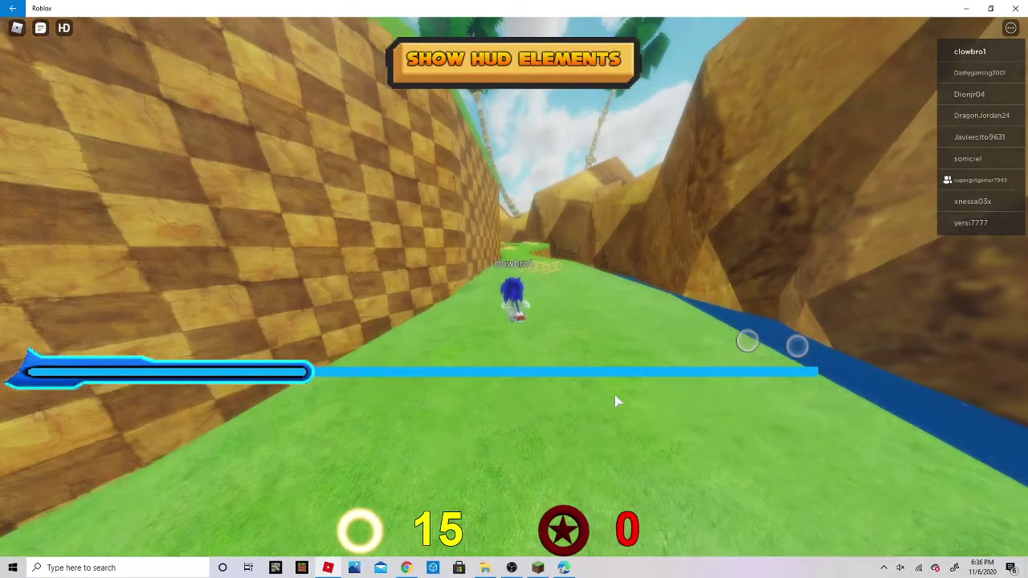
Run along the canyon, past the palm trunk and onto the checkered path, collecting rings
key(w)
key(w)
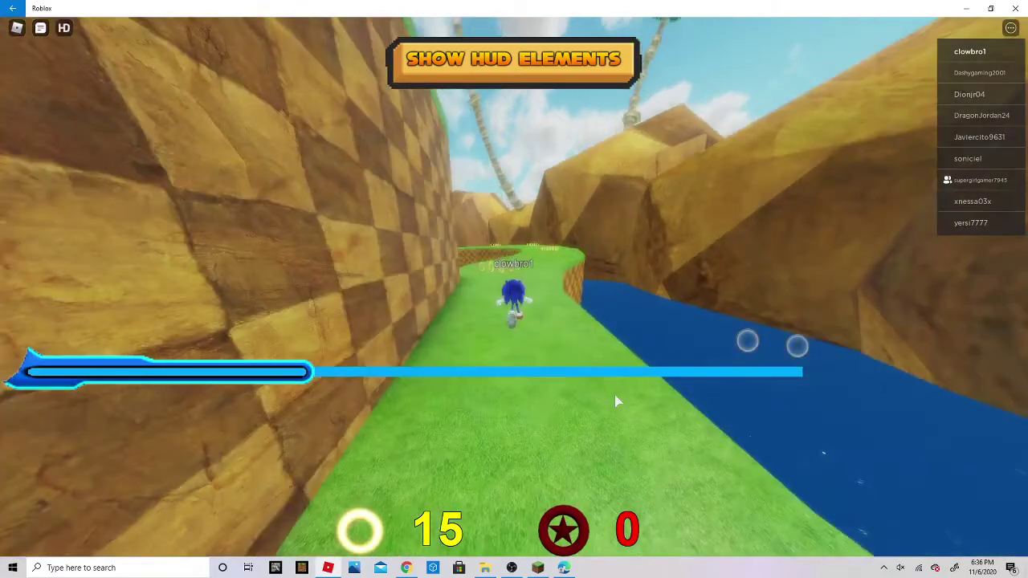
key(w)
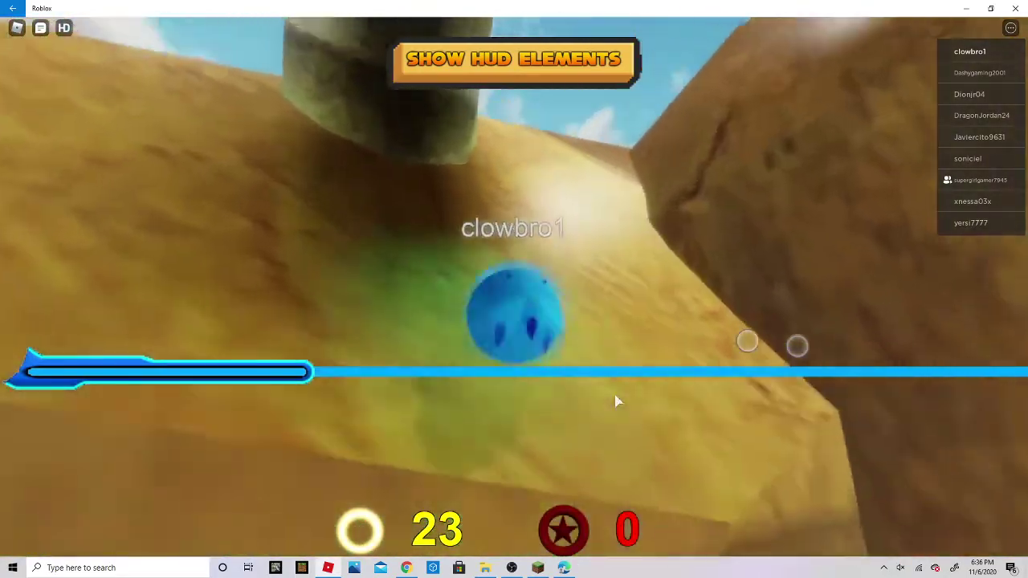
key(w)
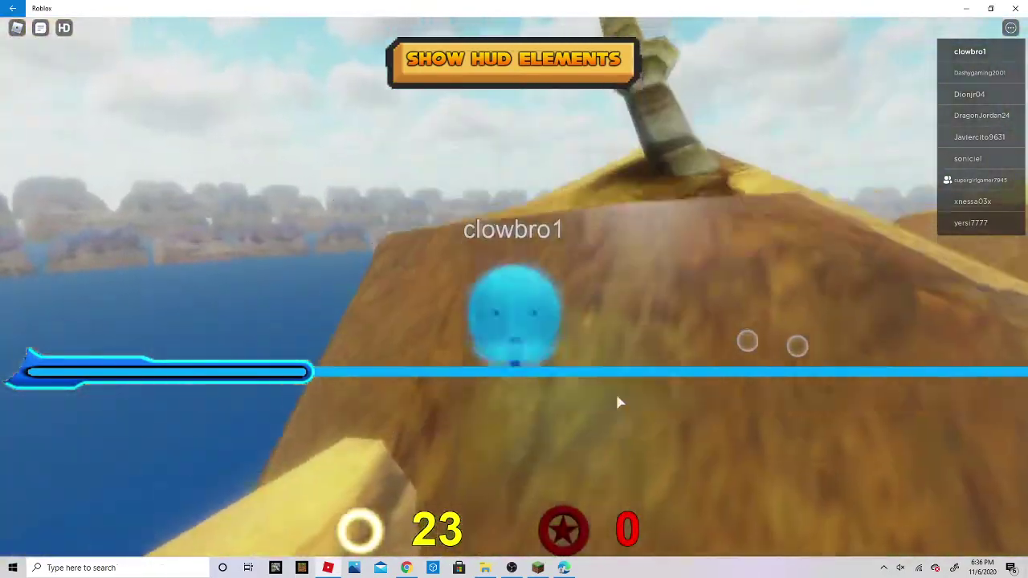
key(w)
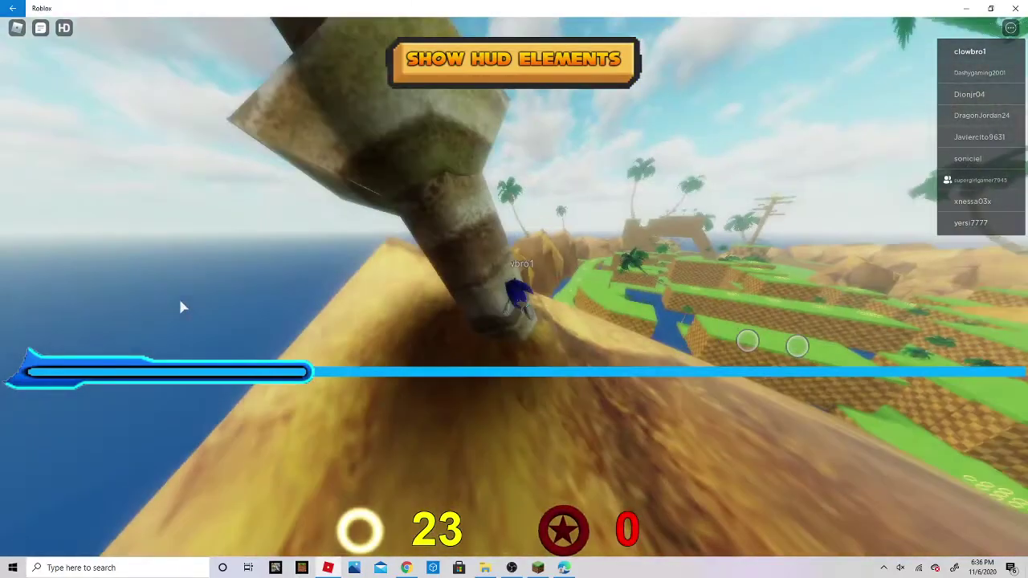
key(w)
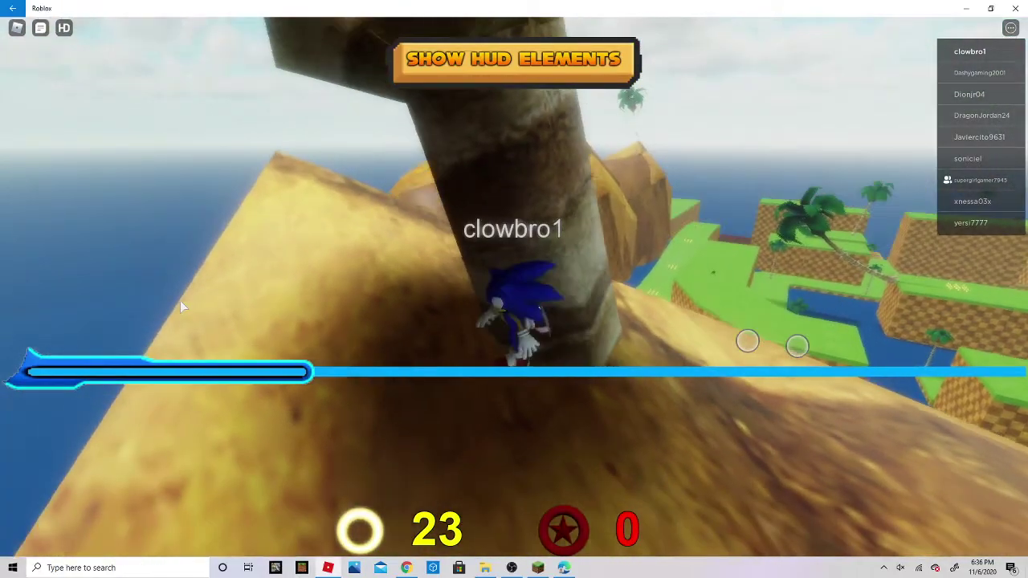
key(w)
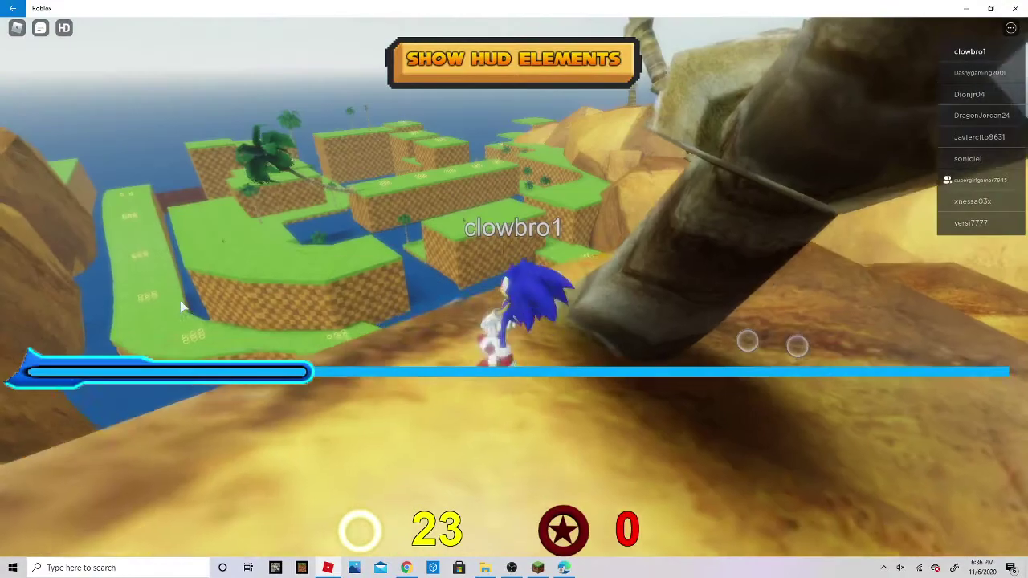
key(w)
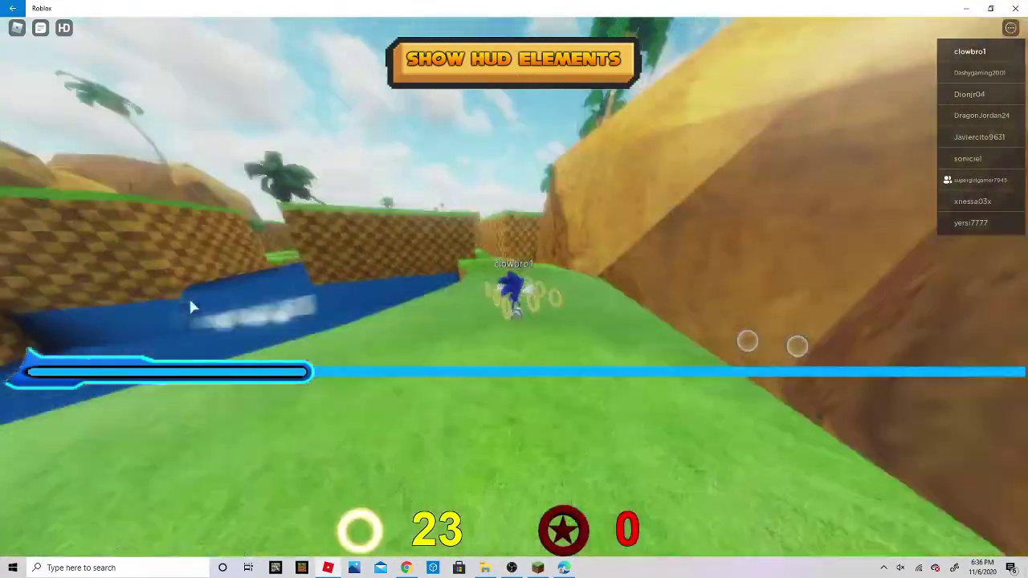
Swim the submerged corridor at 29 rings, resurface, then reset Sonic to respawn with 0 rings
key(w)
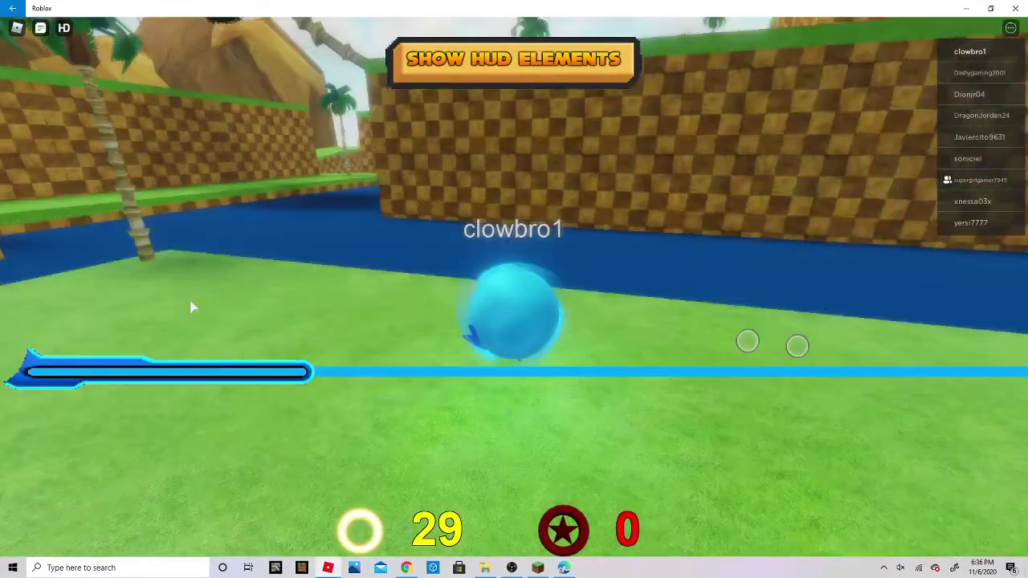
key(w)
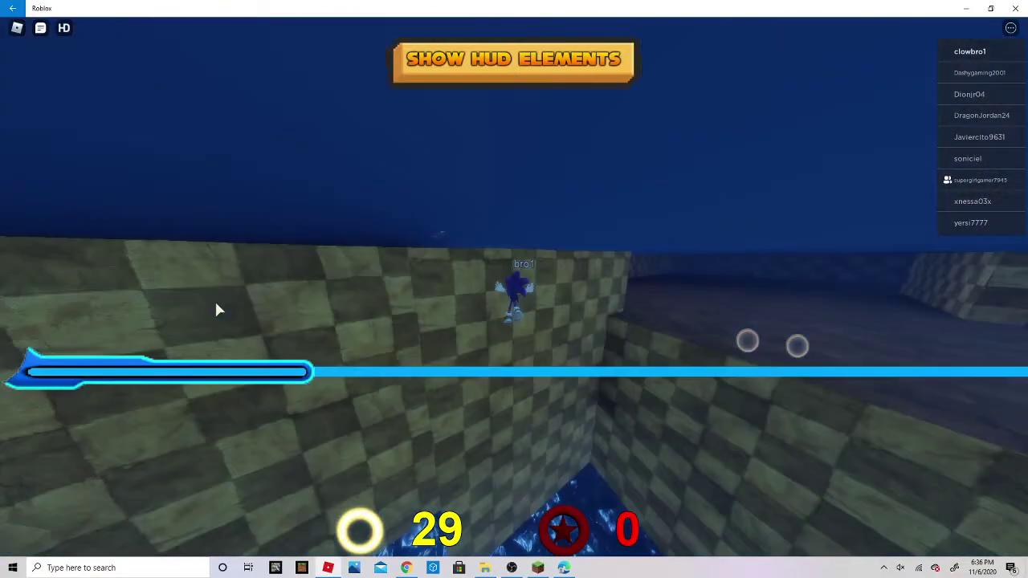
key(w)
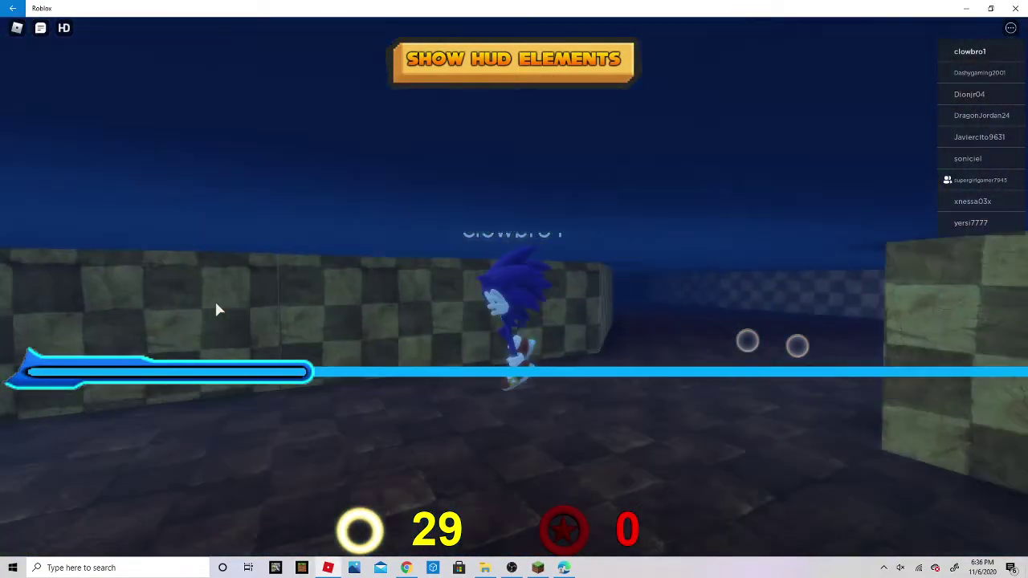
key(w)
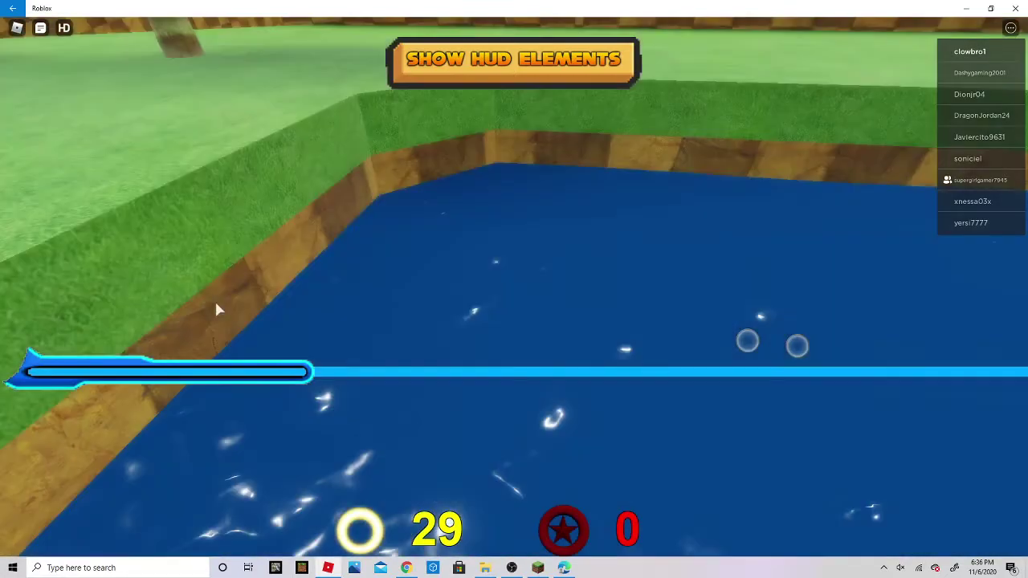
key(w)
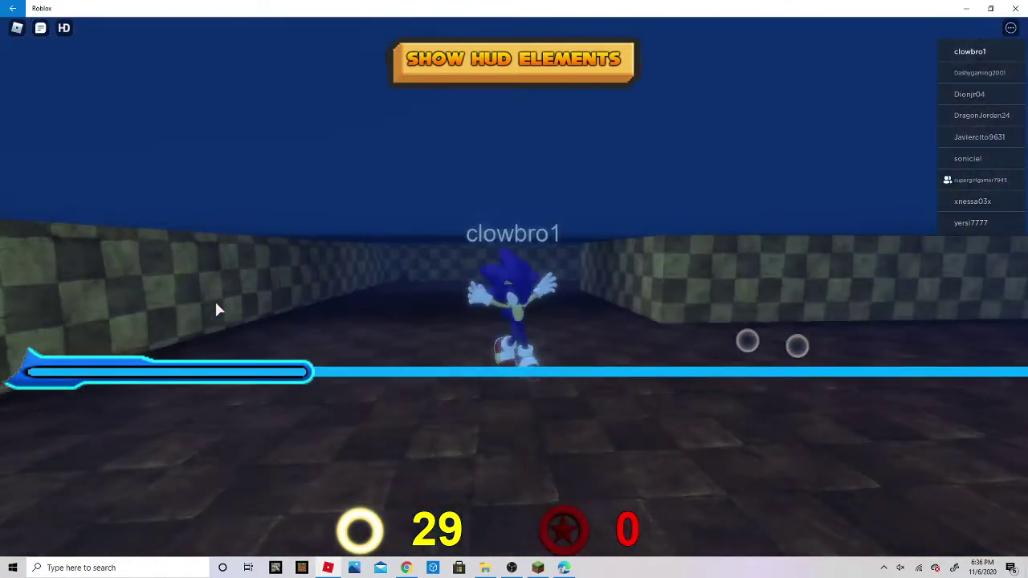
key(w)
key(slash)
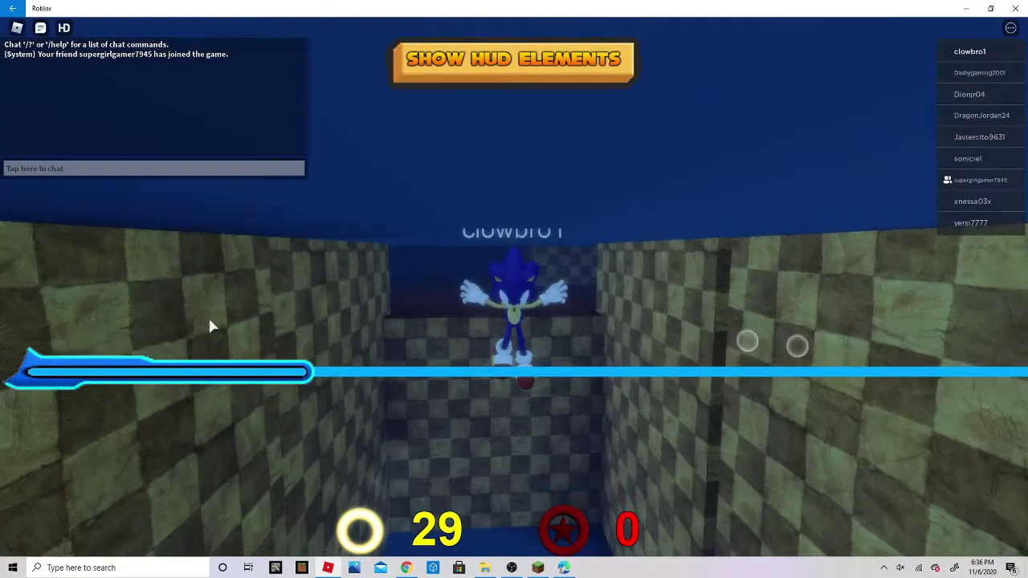
key(space)
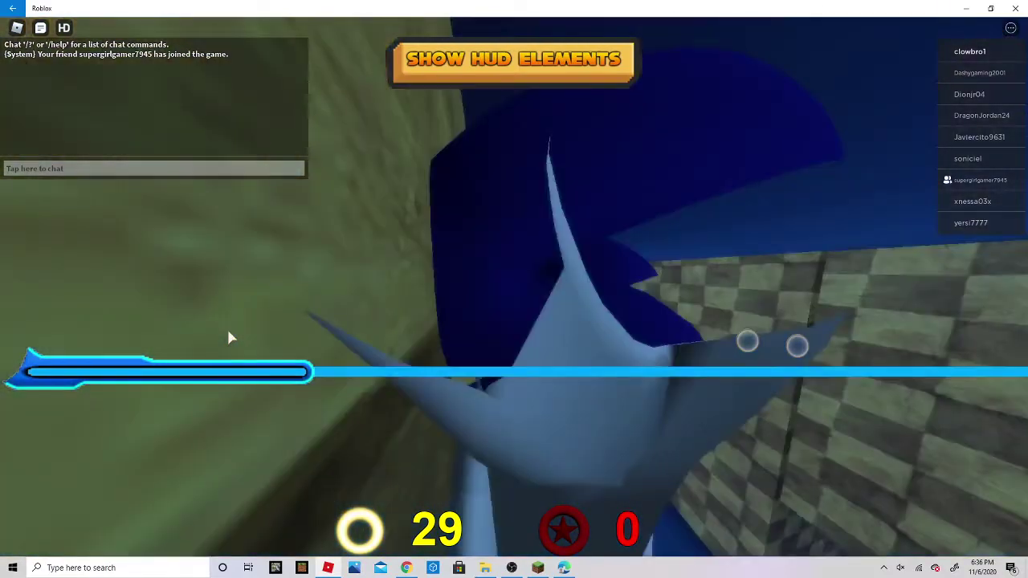
scroll(229, 337, down, 5)
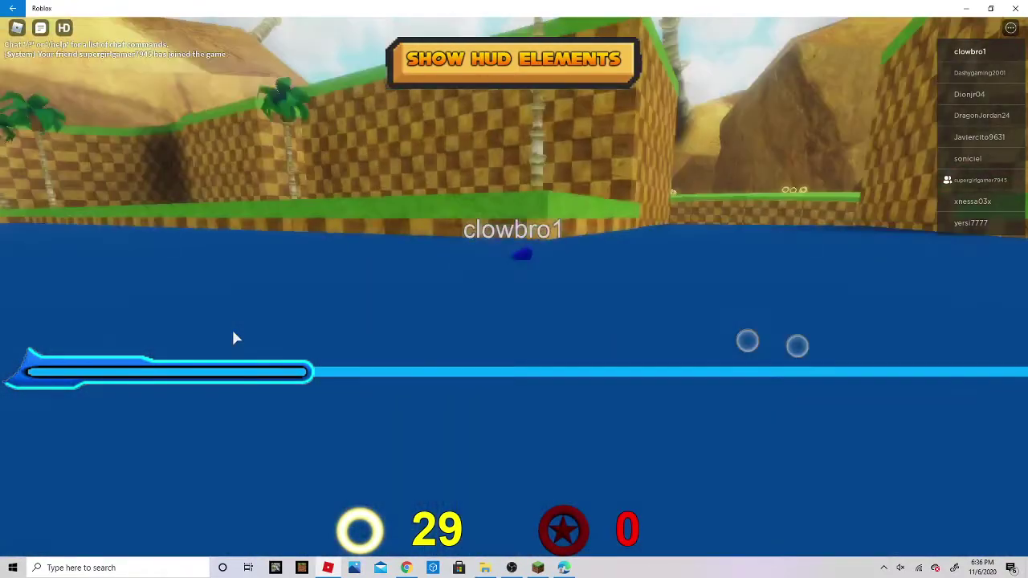
key(Escape)
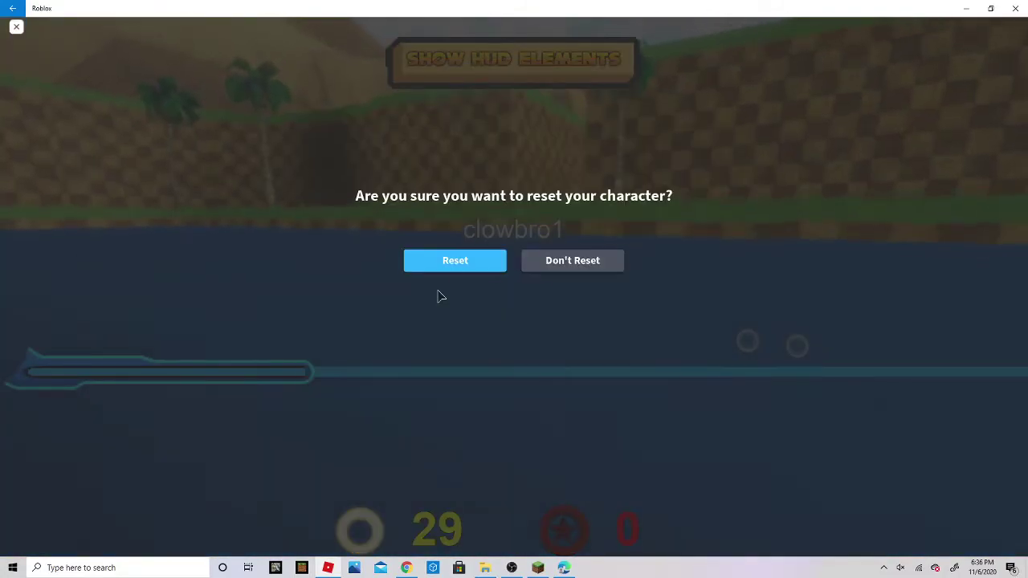
key(Return)
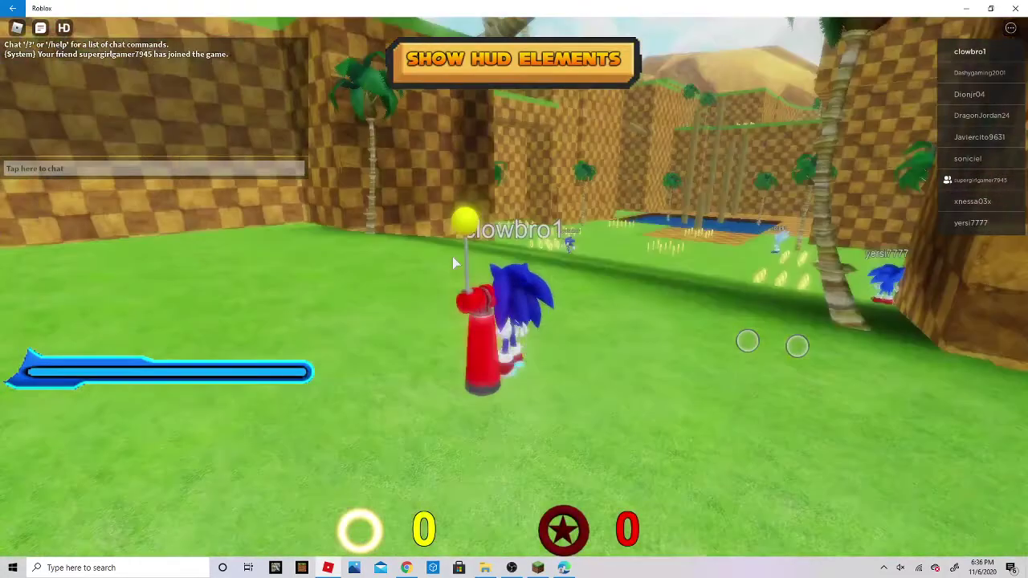
scroll(452, 256, down, 3)
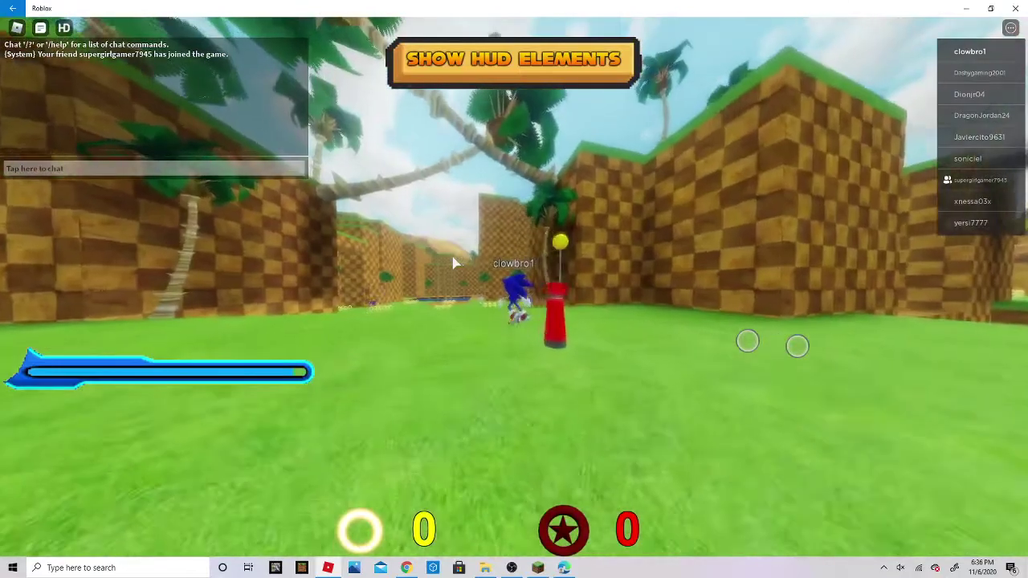
Run and spin-ball from the start, collecting rings up from 37
key(w)
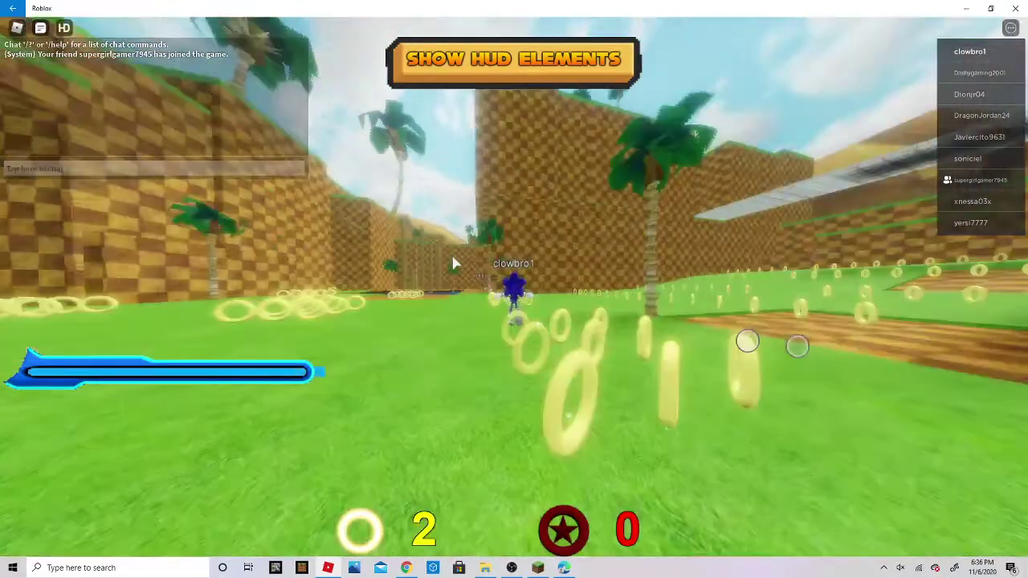
key(w)
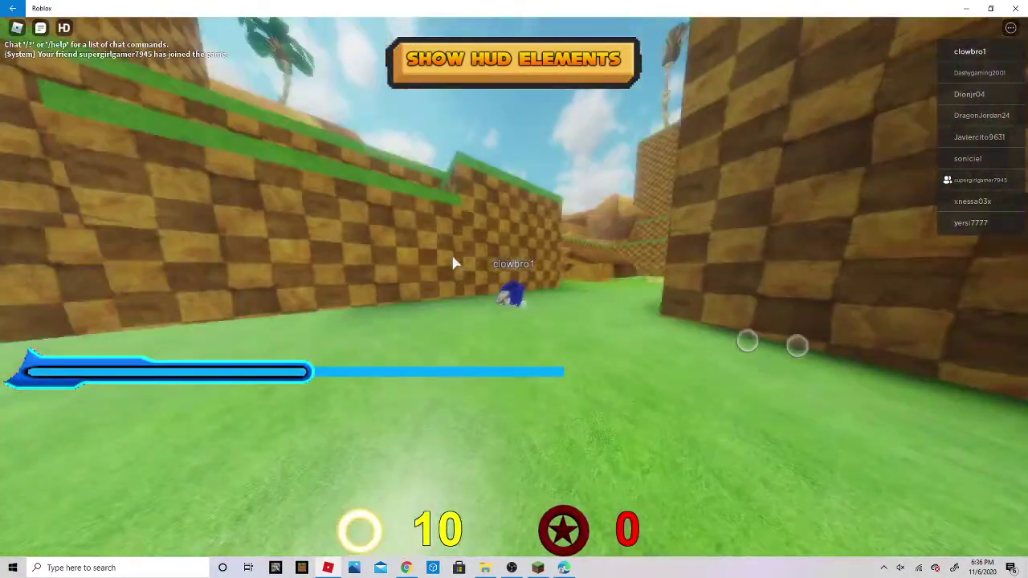
key(space)
key(w)
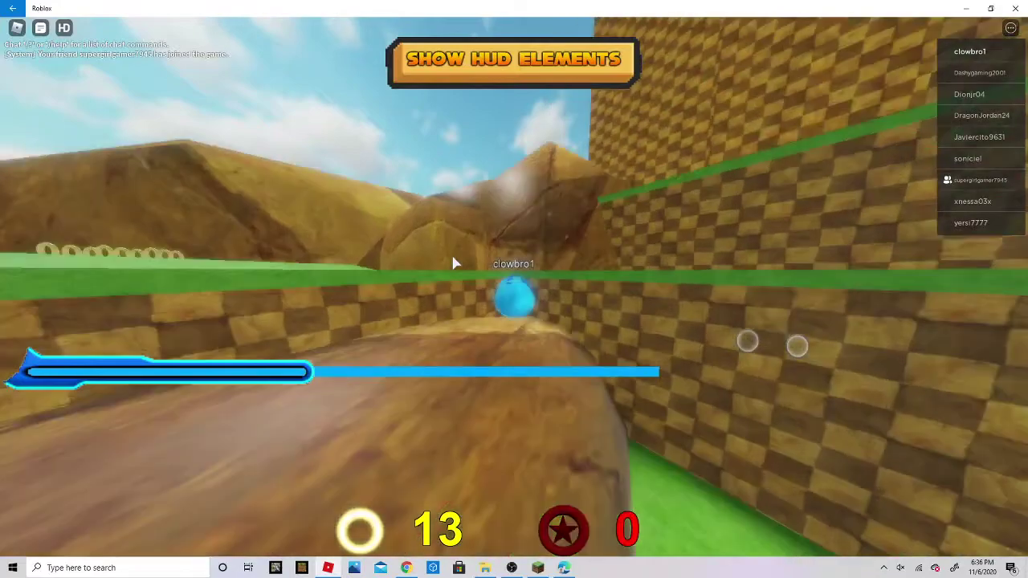
key(w)
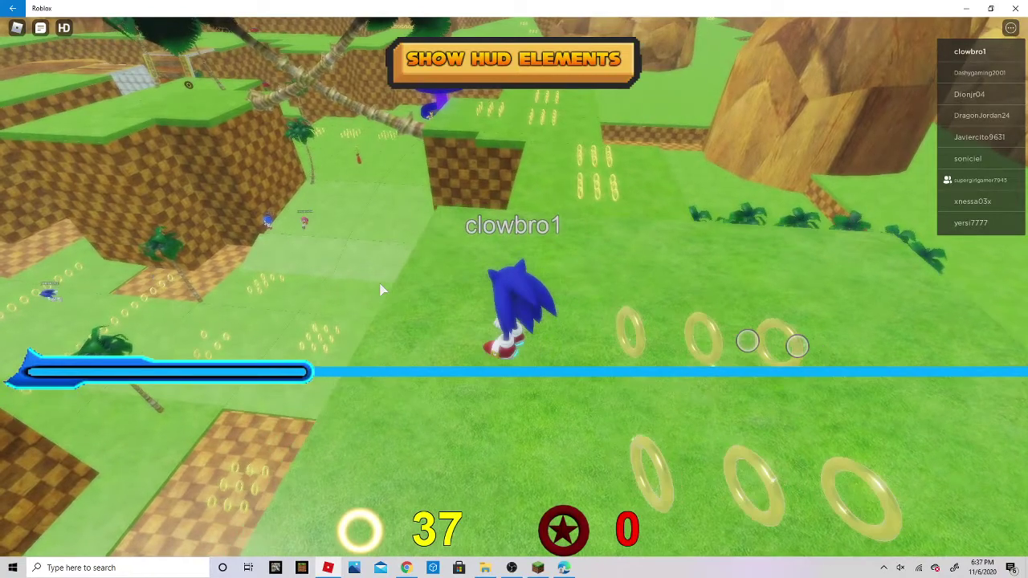
key(w)
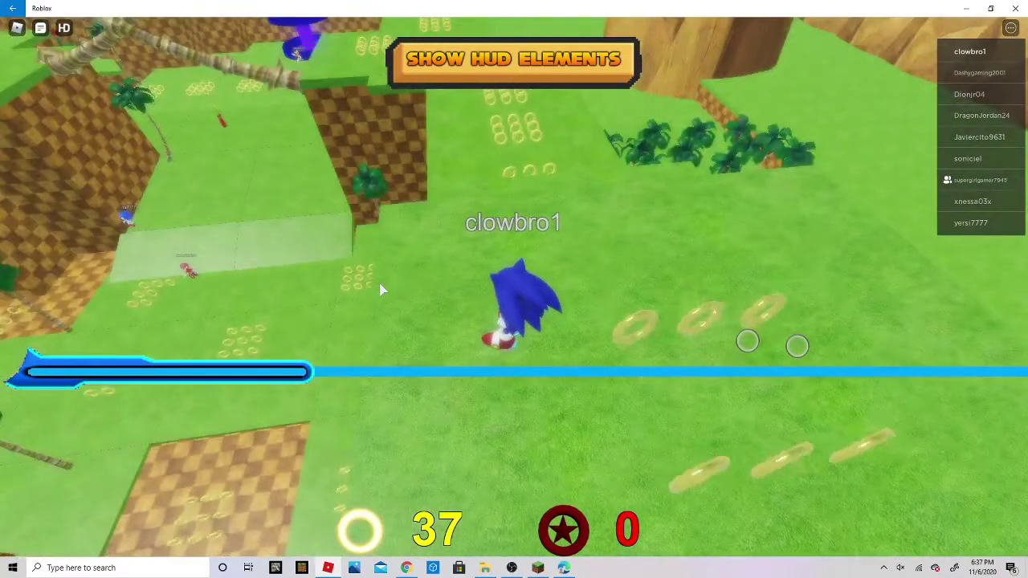
key(w)
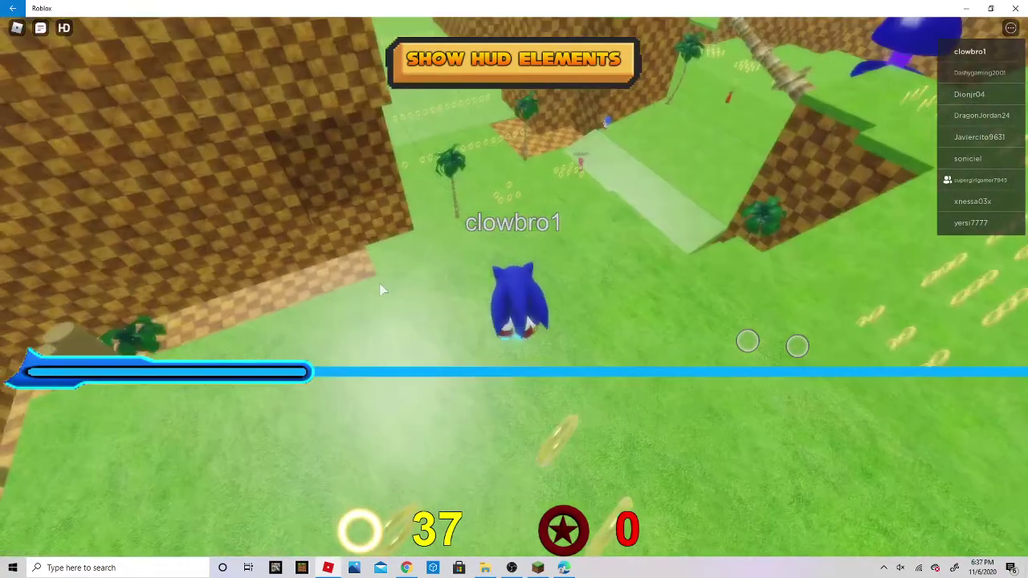
Keep running past the conveyor platform and up onto the upper ledge
key(w)
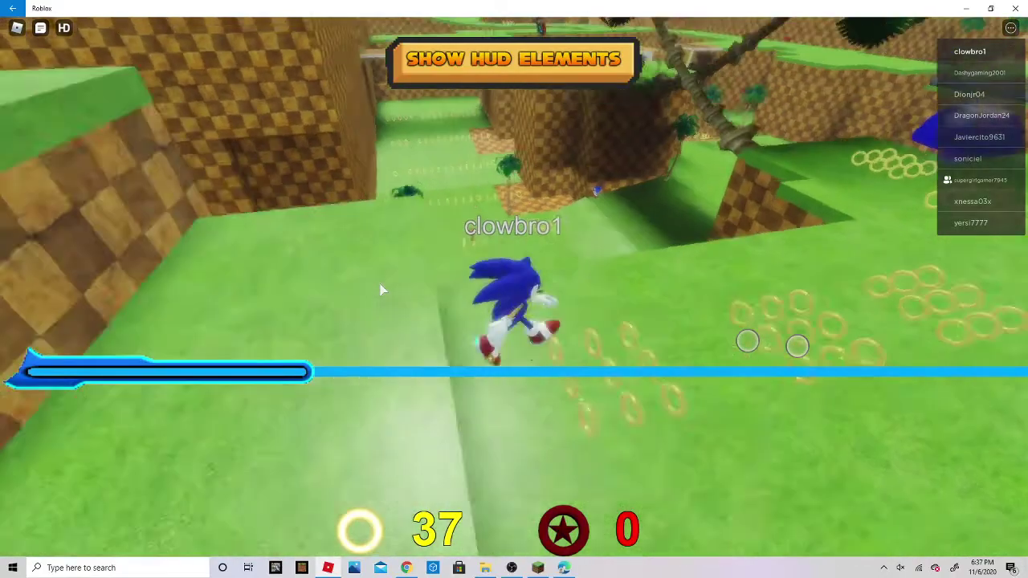
key(w)
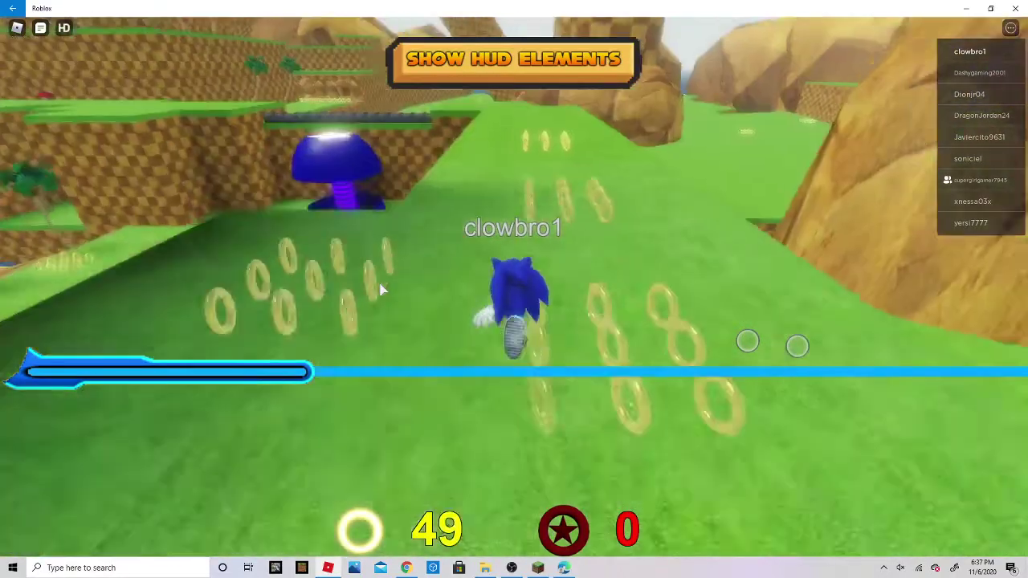
key(w)
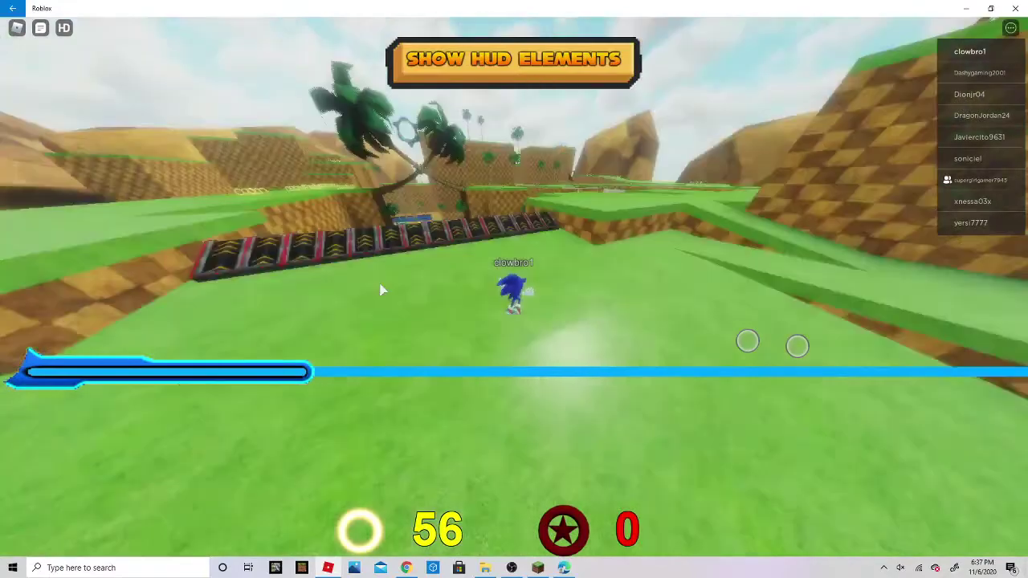
key(w)
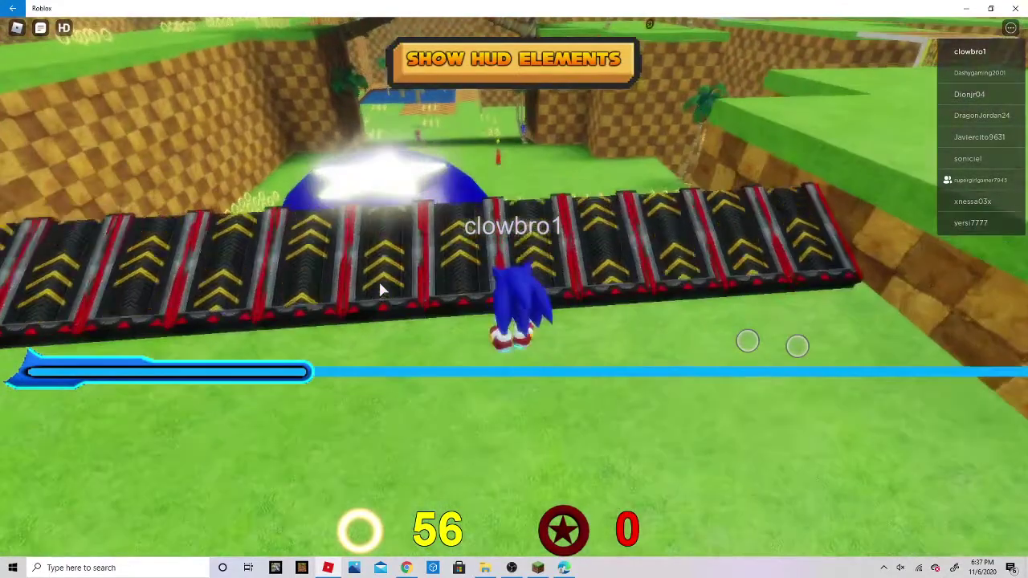
key(a)
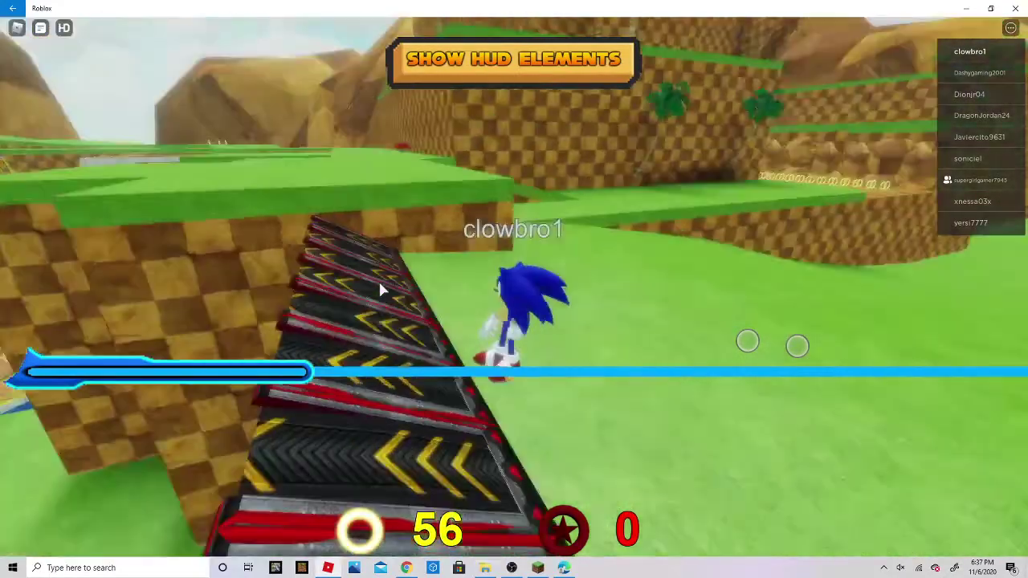
key(w)
key(w)
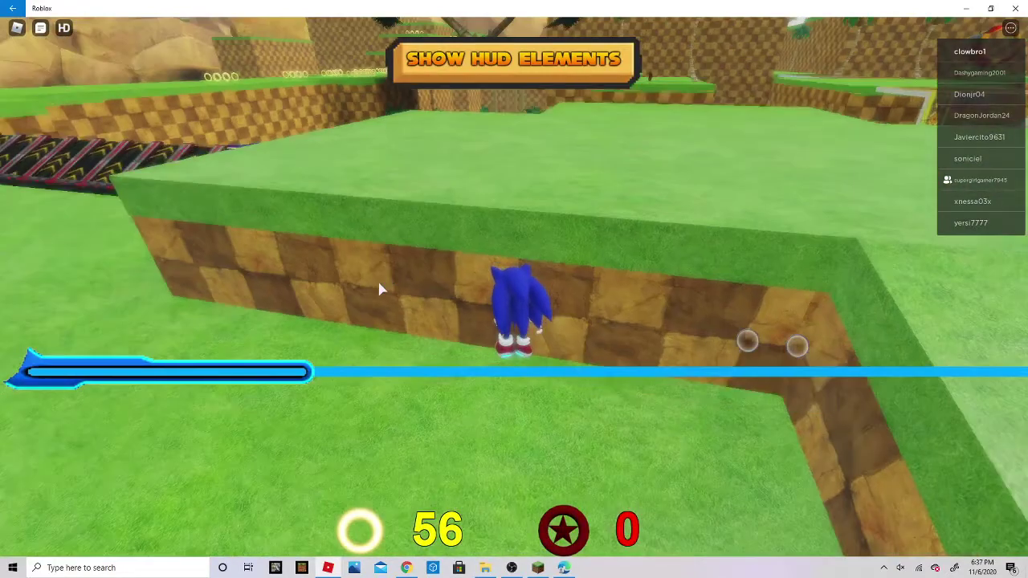
key(w)
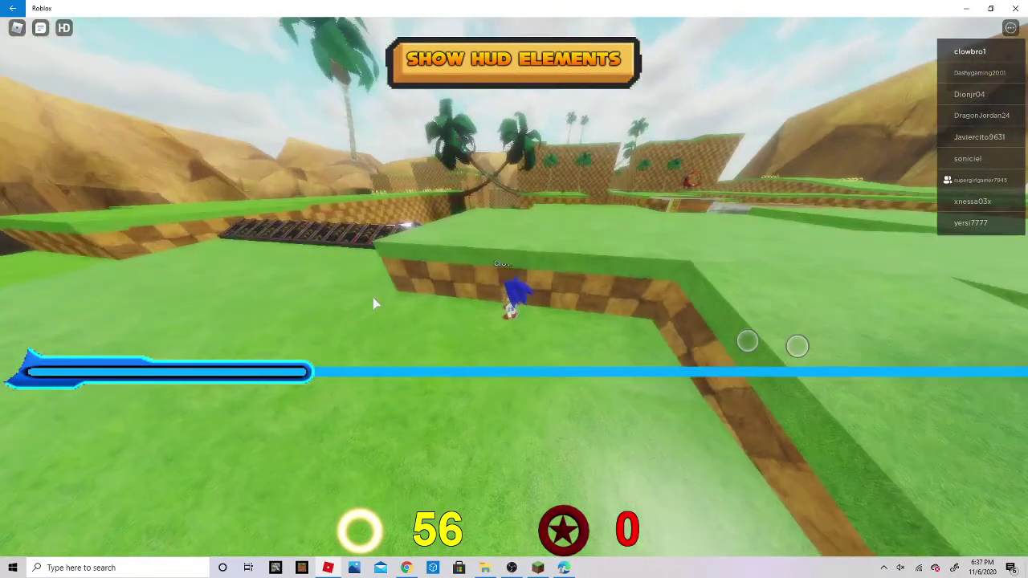
Roll across the map, drop off the ledge, and run through the ring corridor
key(w)
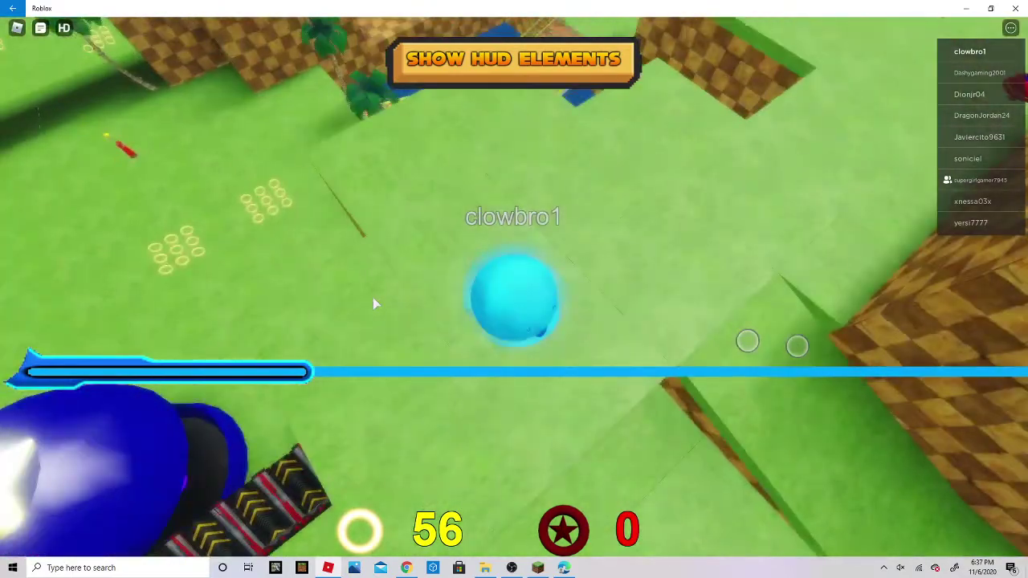
key(w)
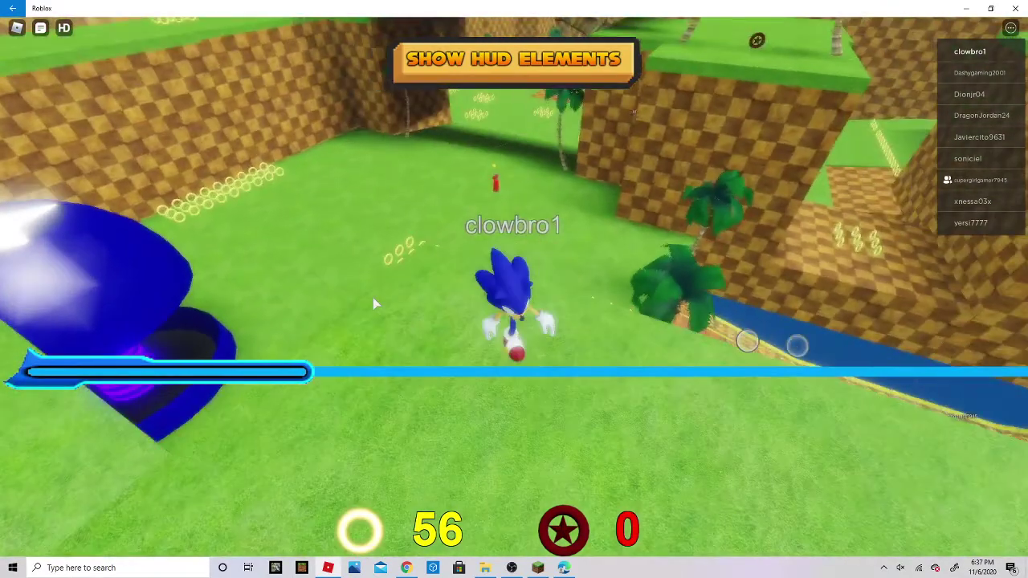
key(w)
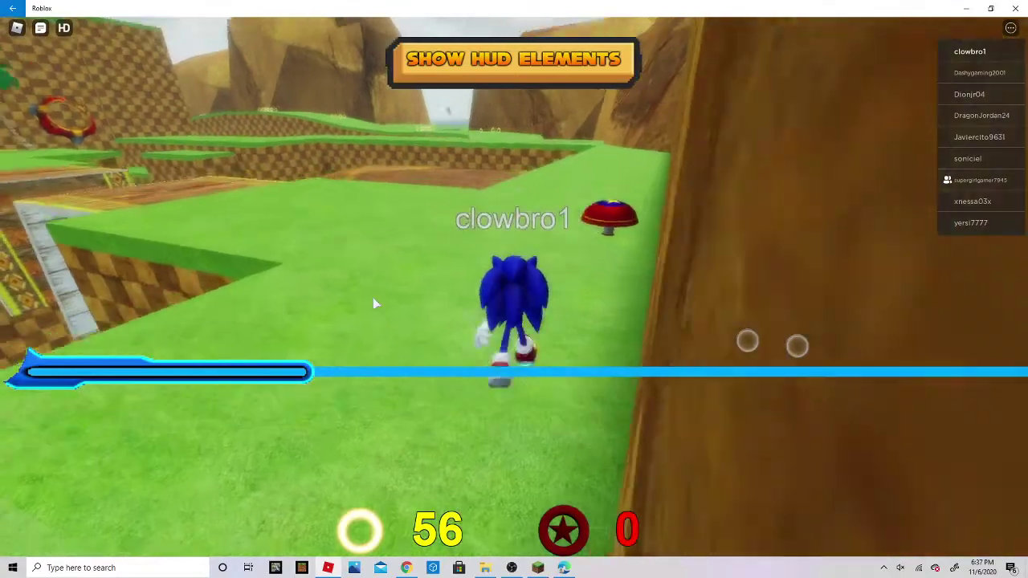
key(w)
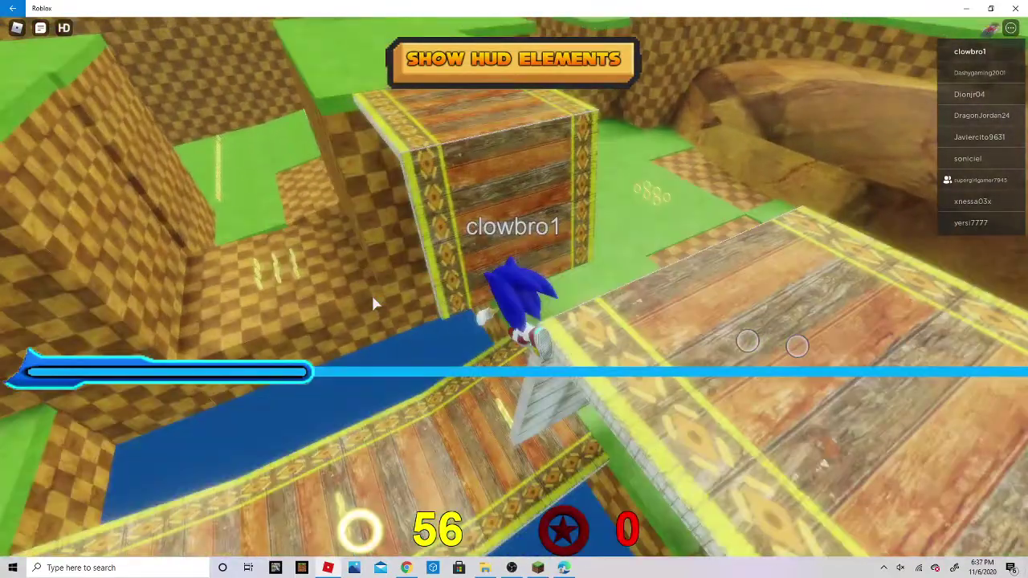
key(w)
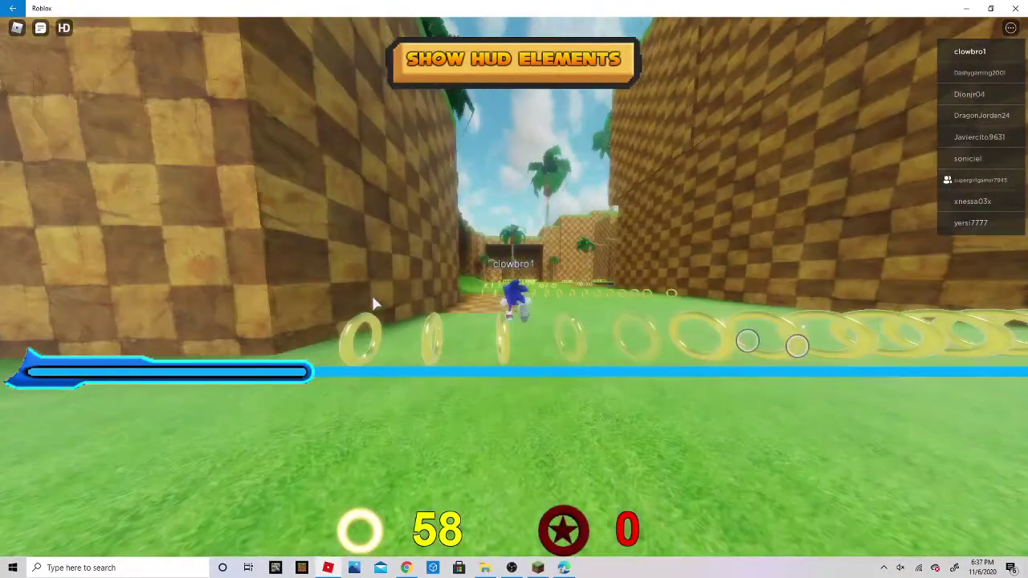
Spin down the slope along the checkered wall, reaching 64 rings before falling into water
key(w)
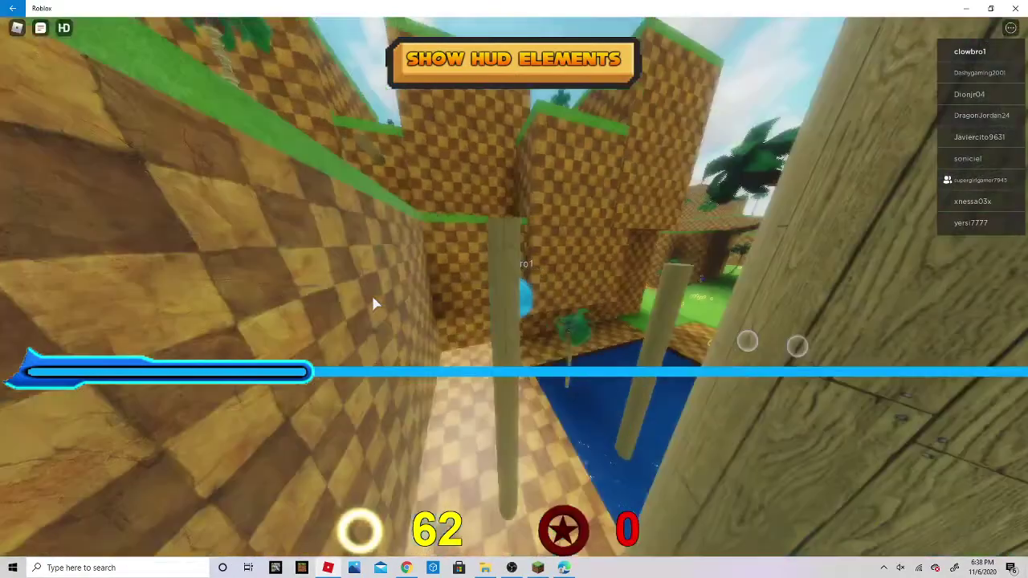
key(w)
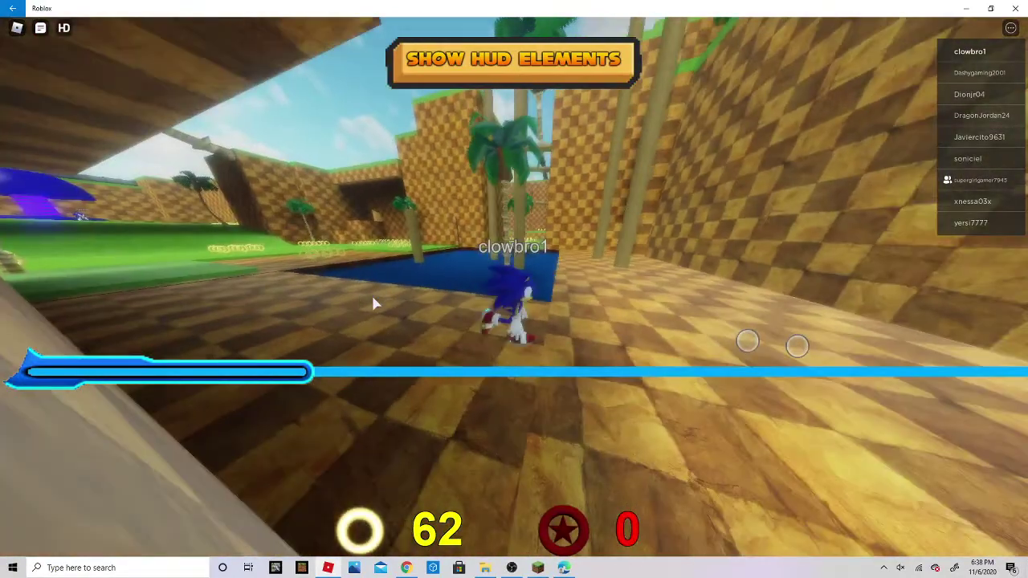
key(w)
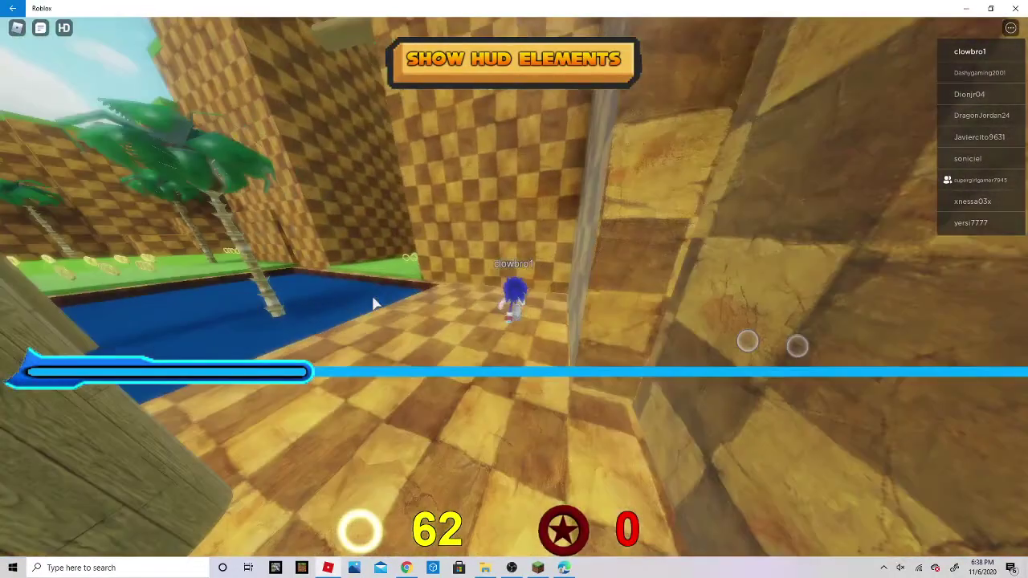
key(w)
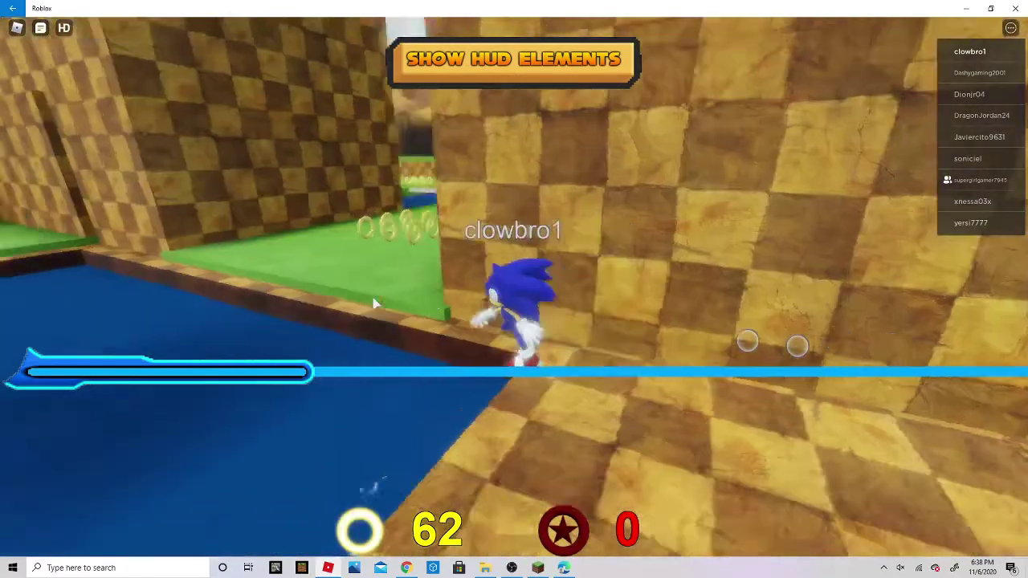
key(w)
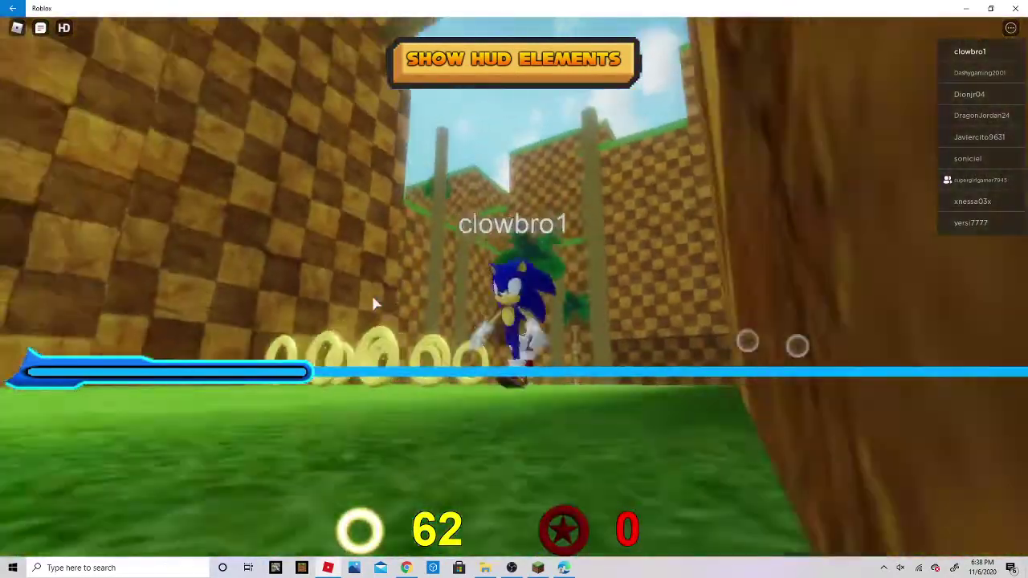
key(w)
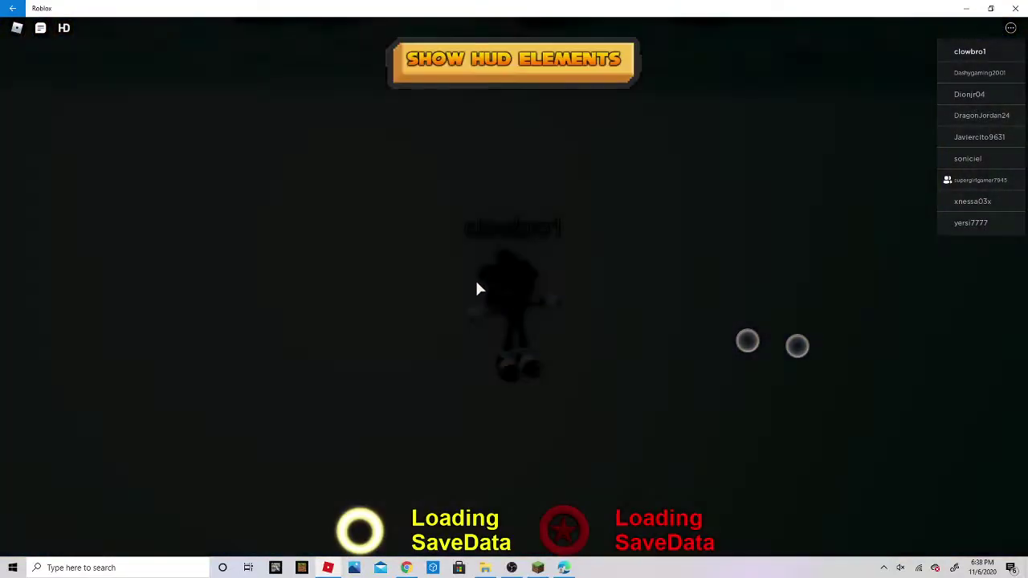
Run from the checkpoint through the ring path, picking up rings
key(w)
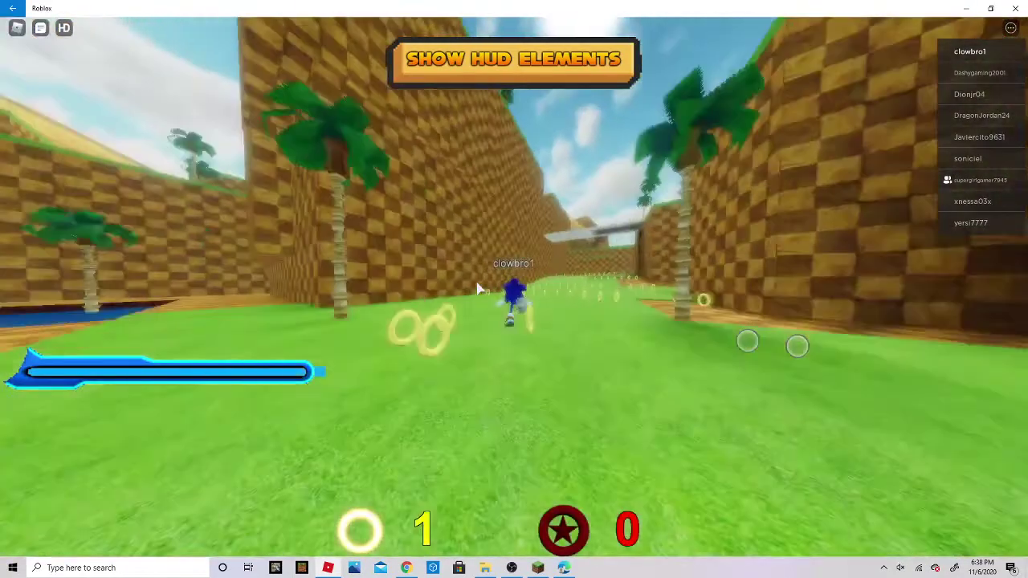
key(w)
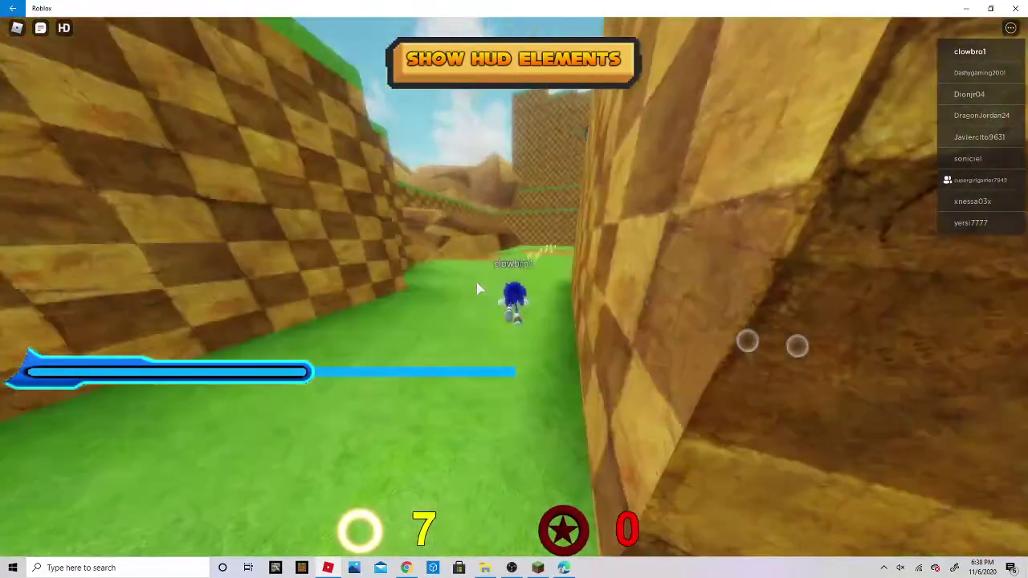
key(w)
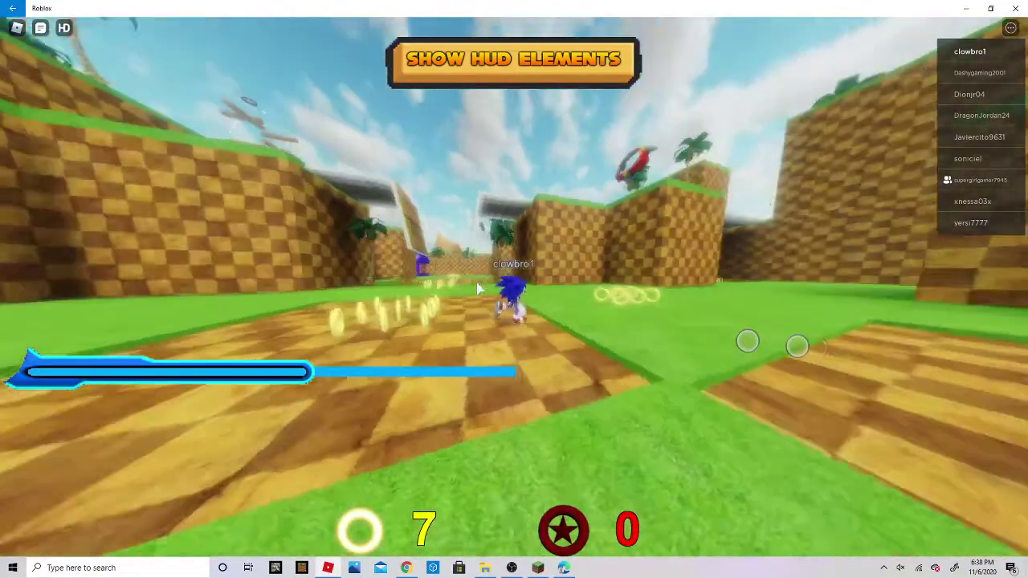
key(w)
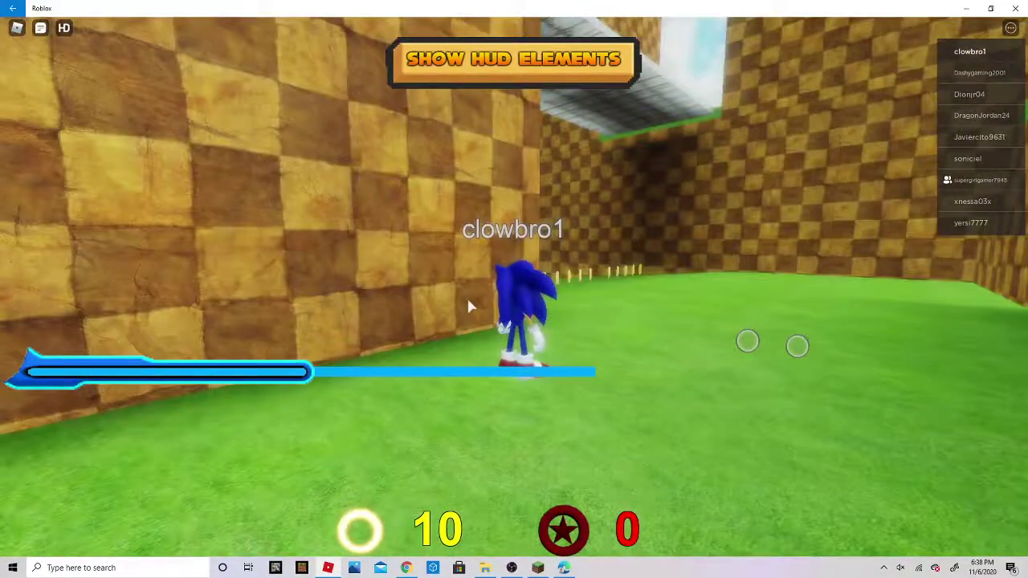
key(w)
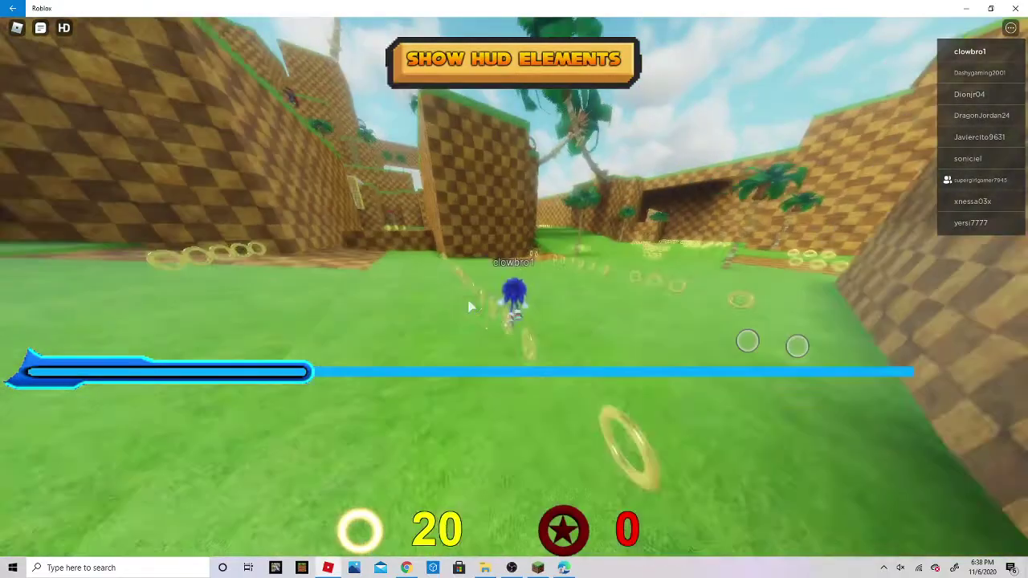
key(w)
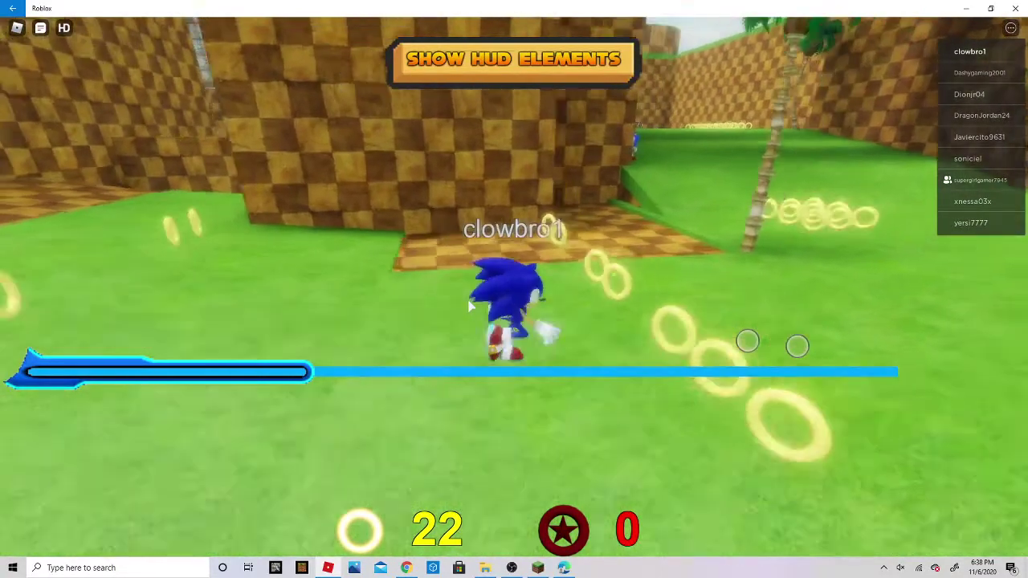
Run down the valley to meet the Amy player at 30 rings, then bring up OBS
key(w)
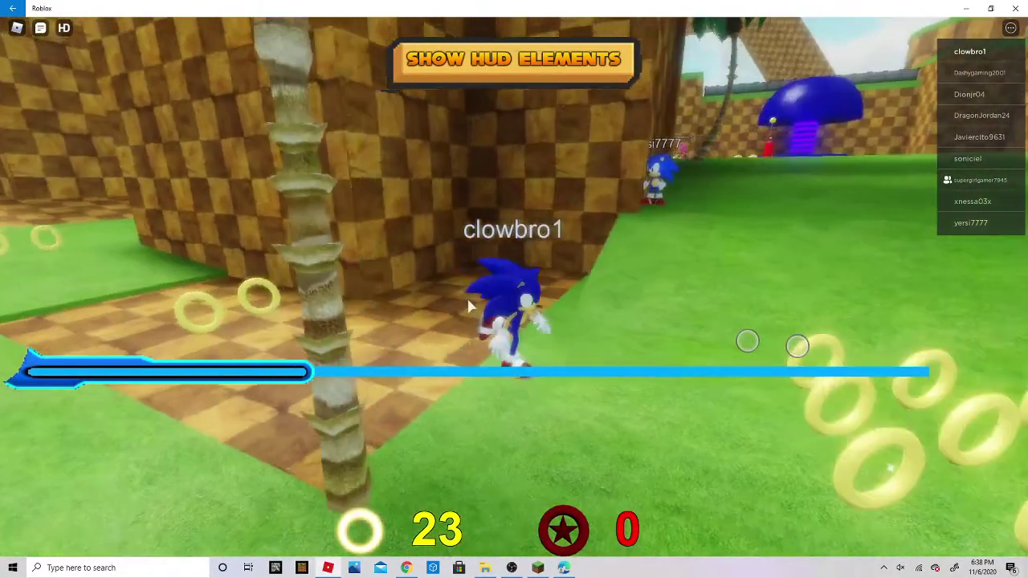
key(w)
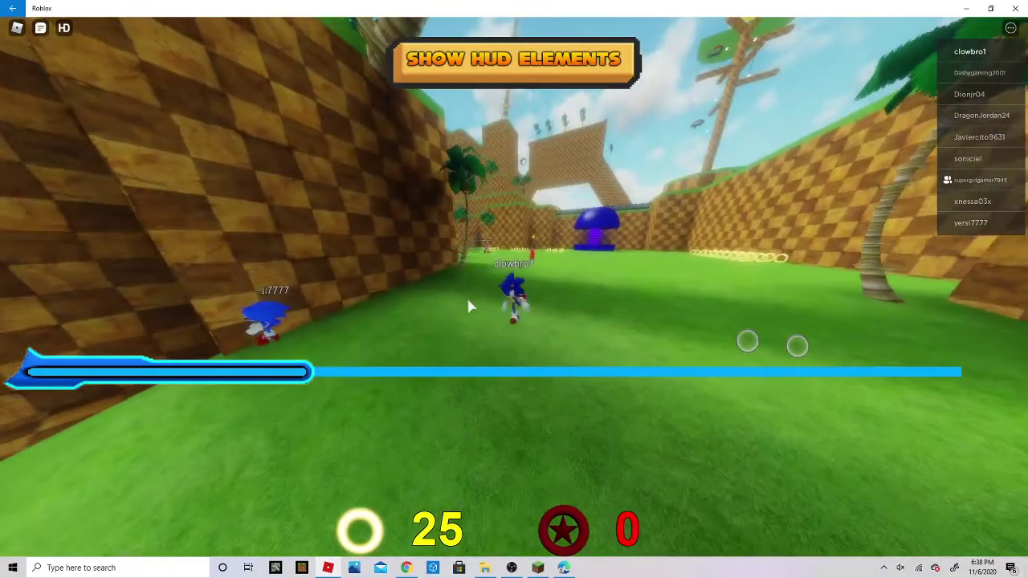
key(w)
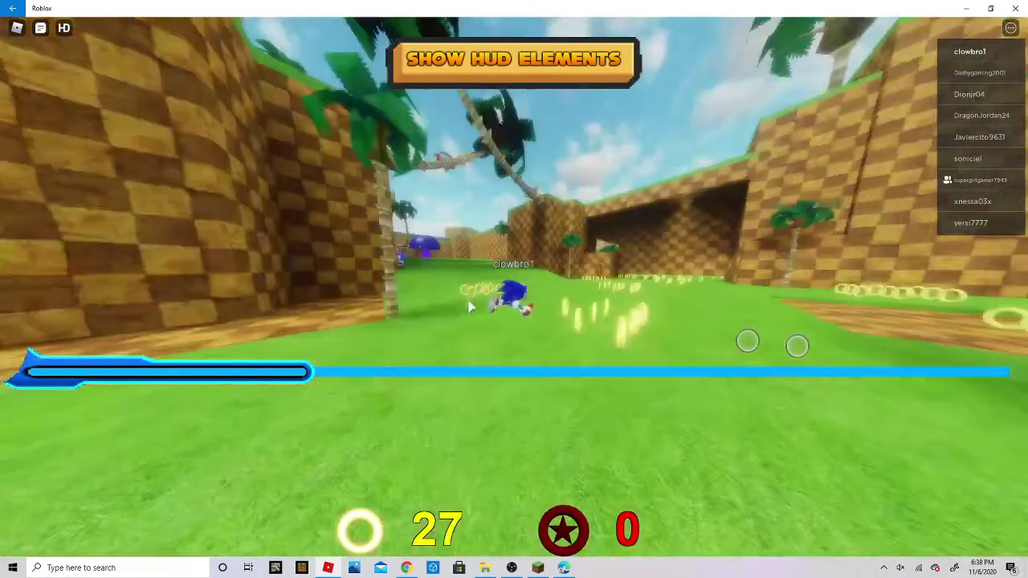
key(w)
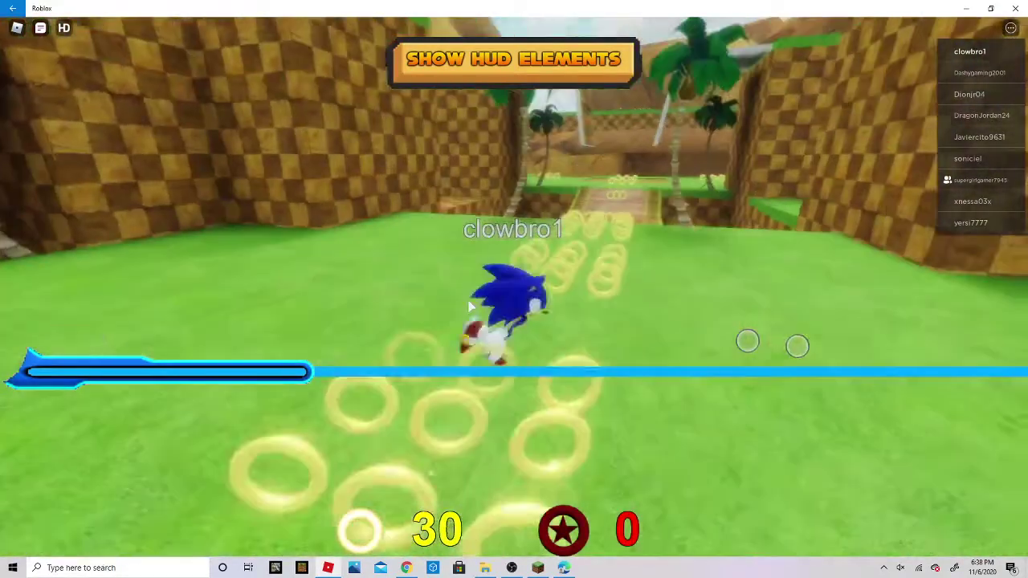
click(510, 567)
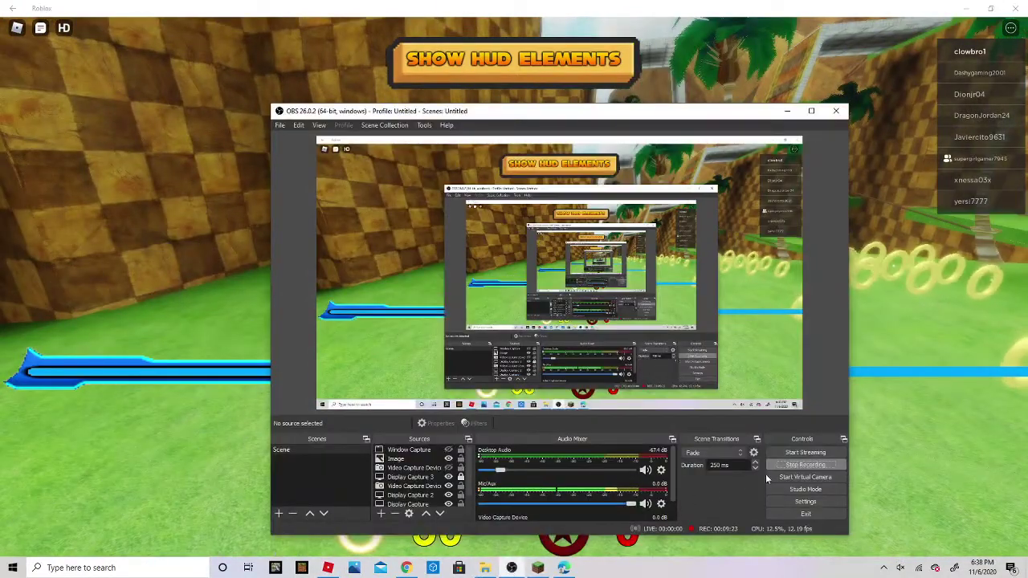